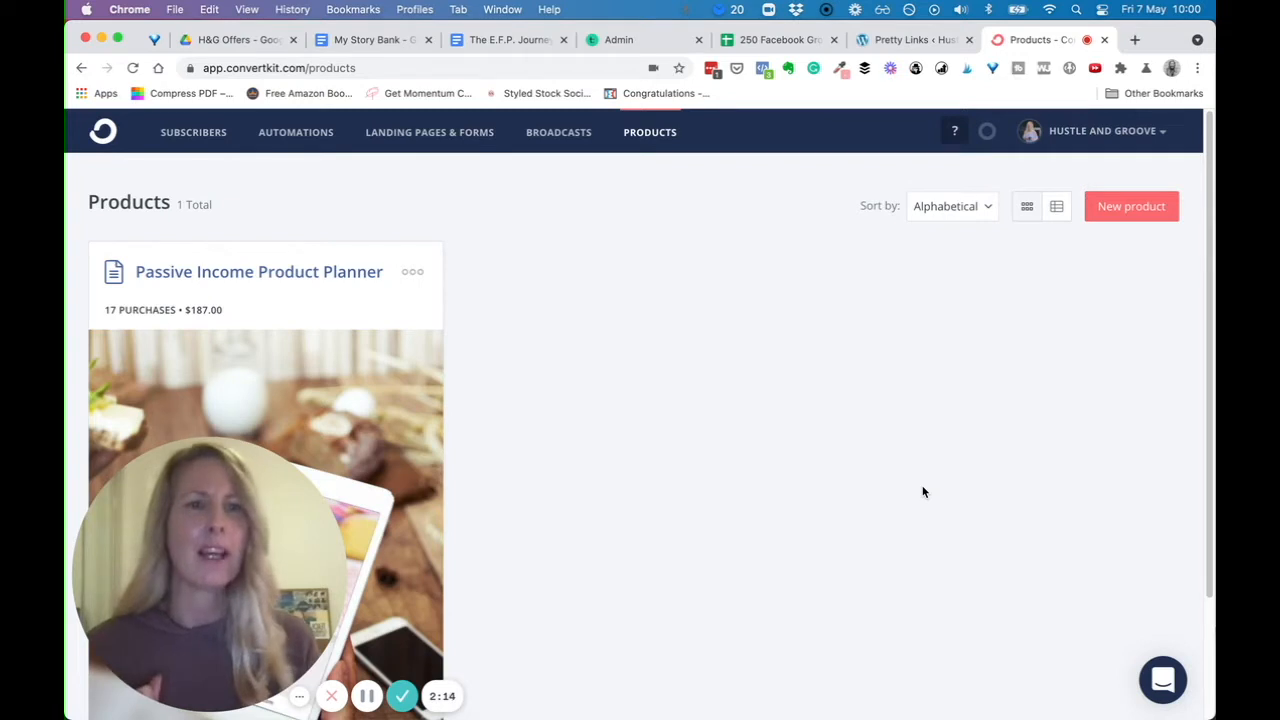
Start a new product named "Test Product" with standard one-time pricing at 25 USD and continue to fulfillment
{"action": "left_click", "coordinate": [1114, 206]}
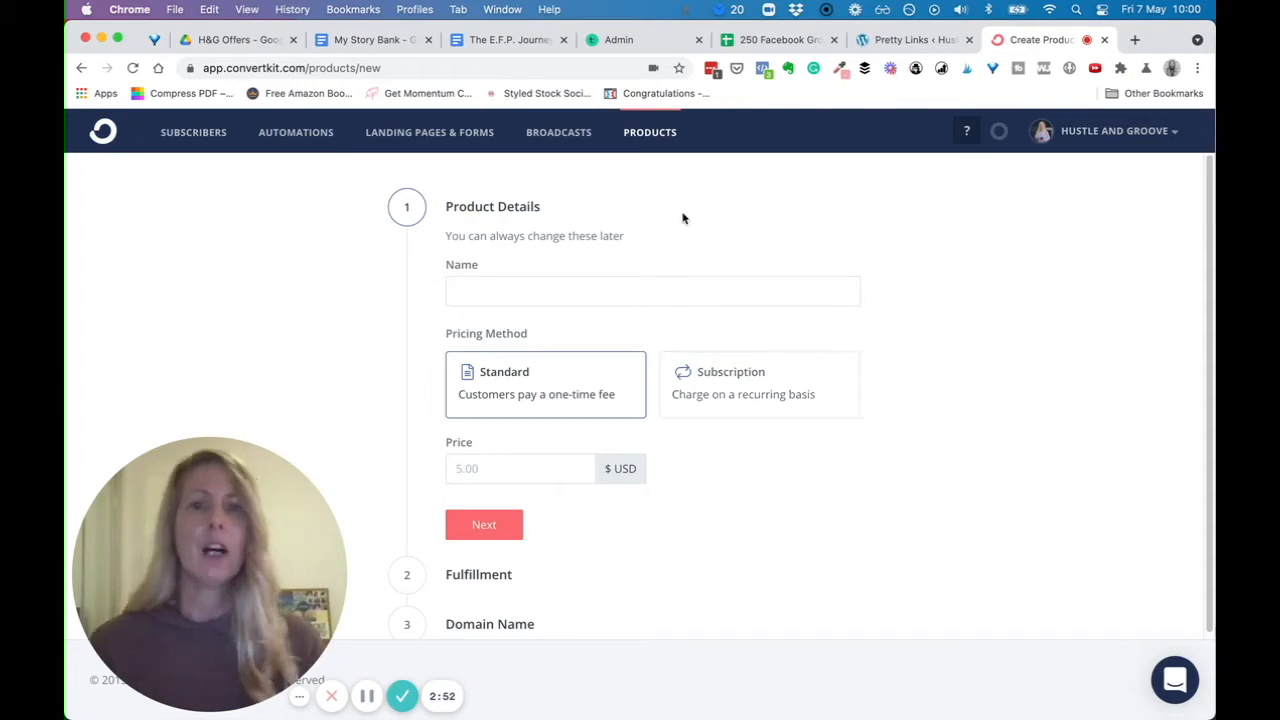
{"action": "left_click", "coordinate": [722, 287]}
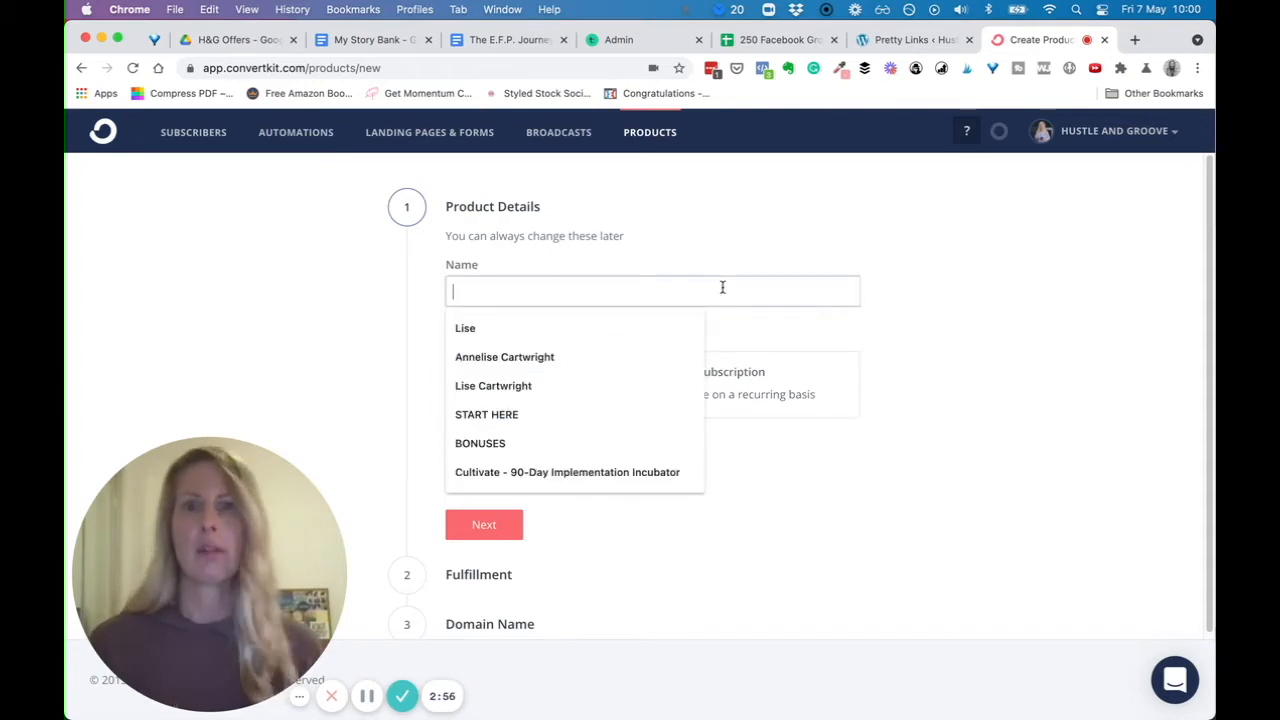
{"action": "type", "text": "Test Product"}
{"action": "left_click", "coordinate": [534, 471]}
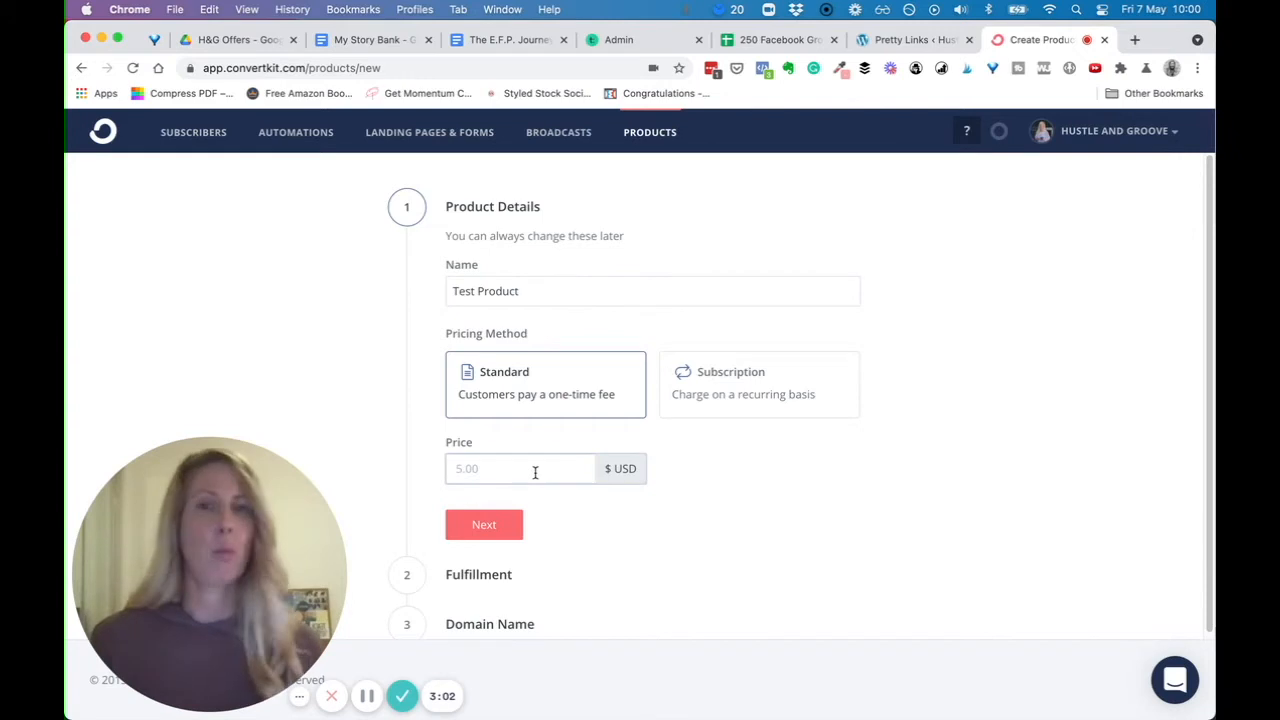
{"action": "type", "text": "25"}
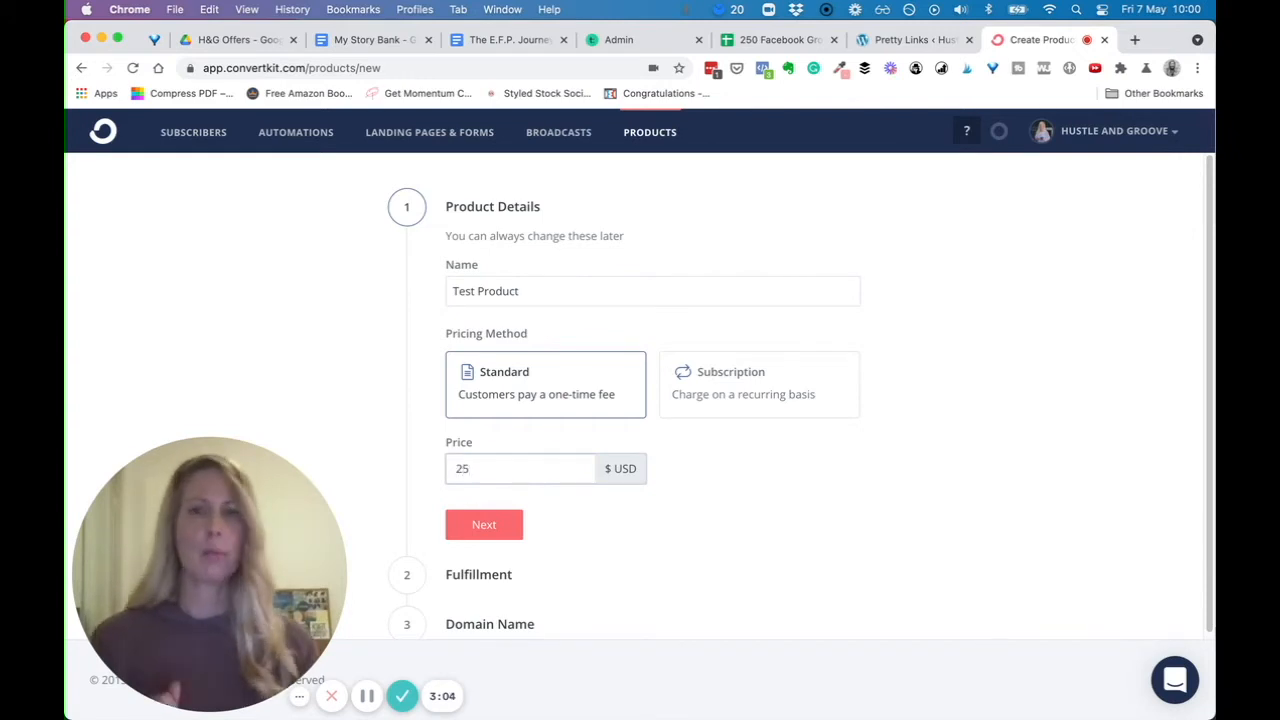
{"action": "left_click", "coordinate": [484, 537]}
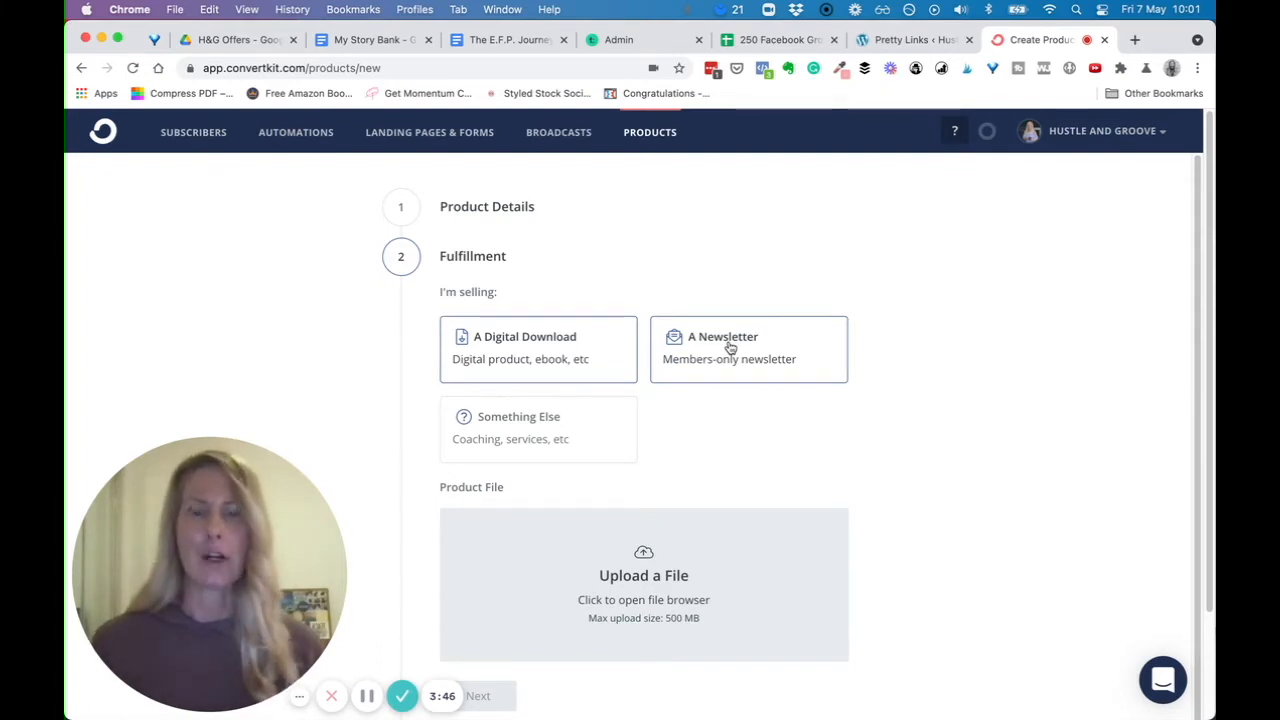
Try the A Newsletter and Something Else fulfillment types, ending on A Digital Download
{"action": "scroll", "coordinate": [862, 484], "scroll_direction": "down", "scroll_amount": 1}
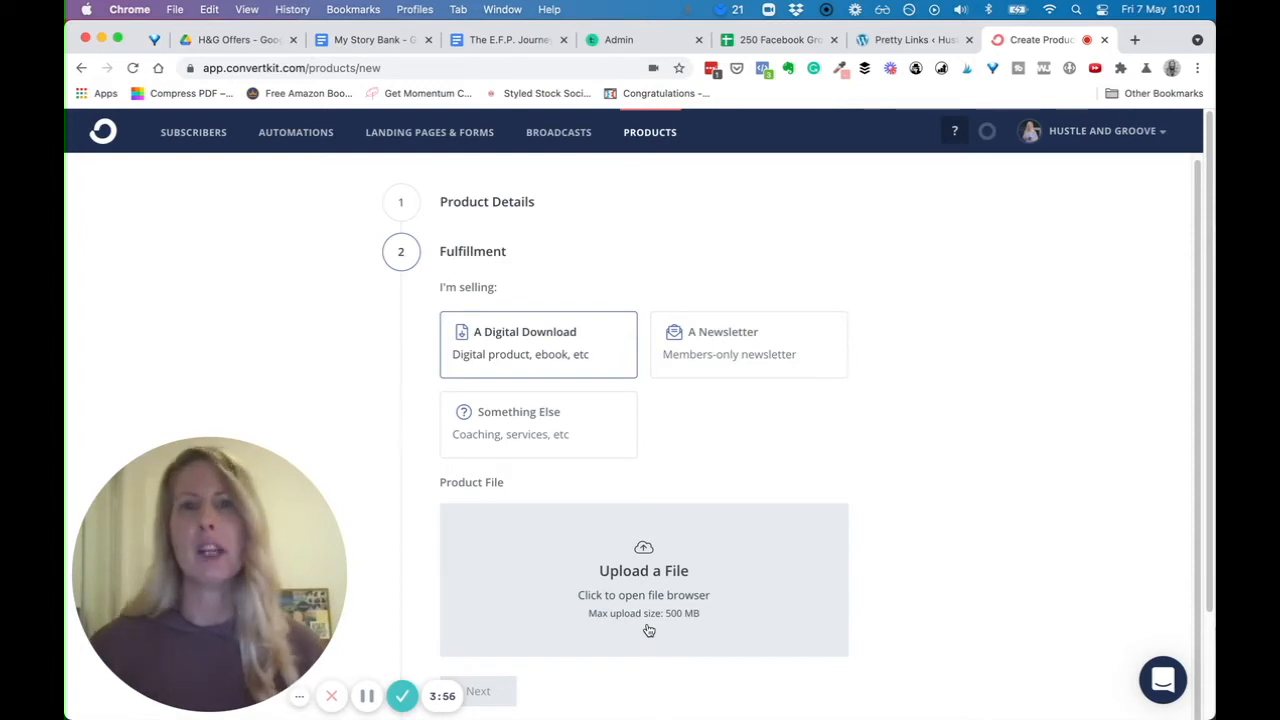
{"action": "left_click", "coordinate": [775, 325]}
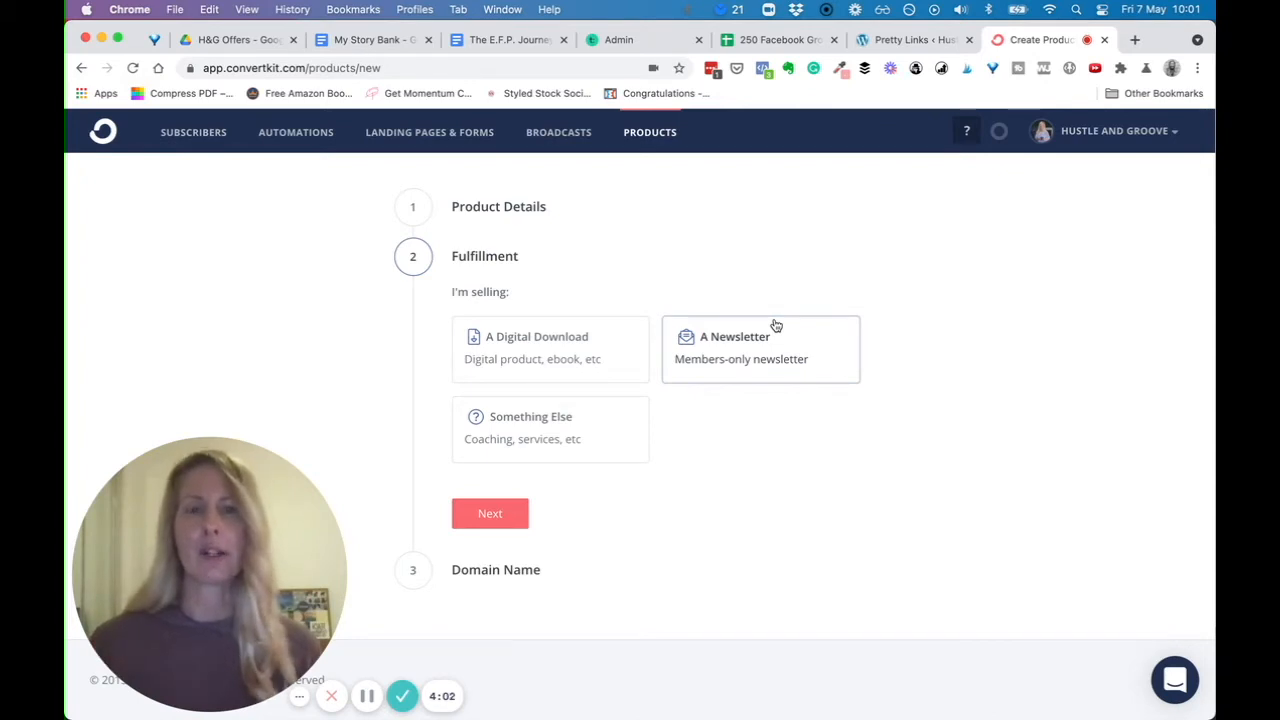
{"action": "left_click", "coordinate": [601, 443]}
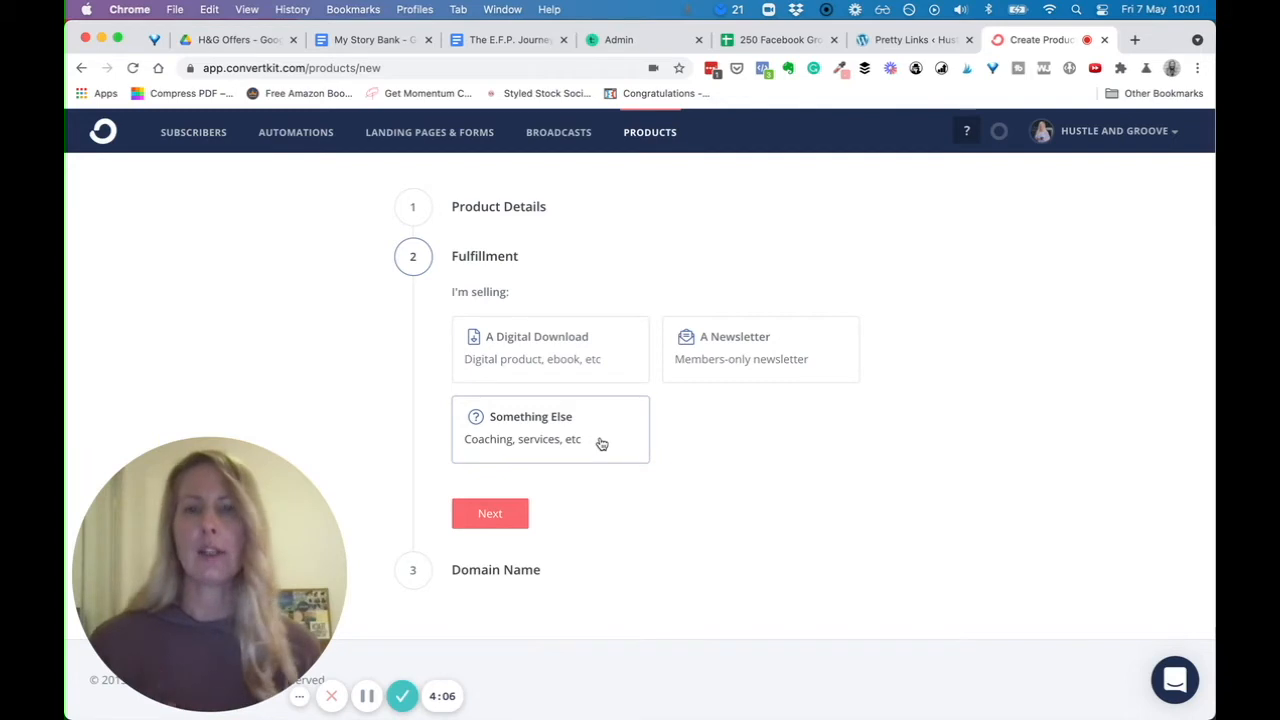
{"action": "left_click", "coordinate": [606, 369]}
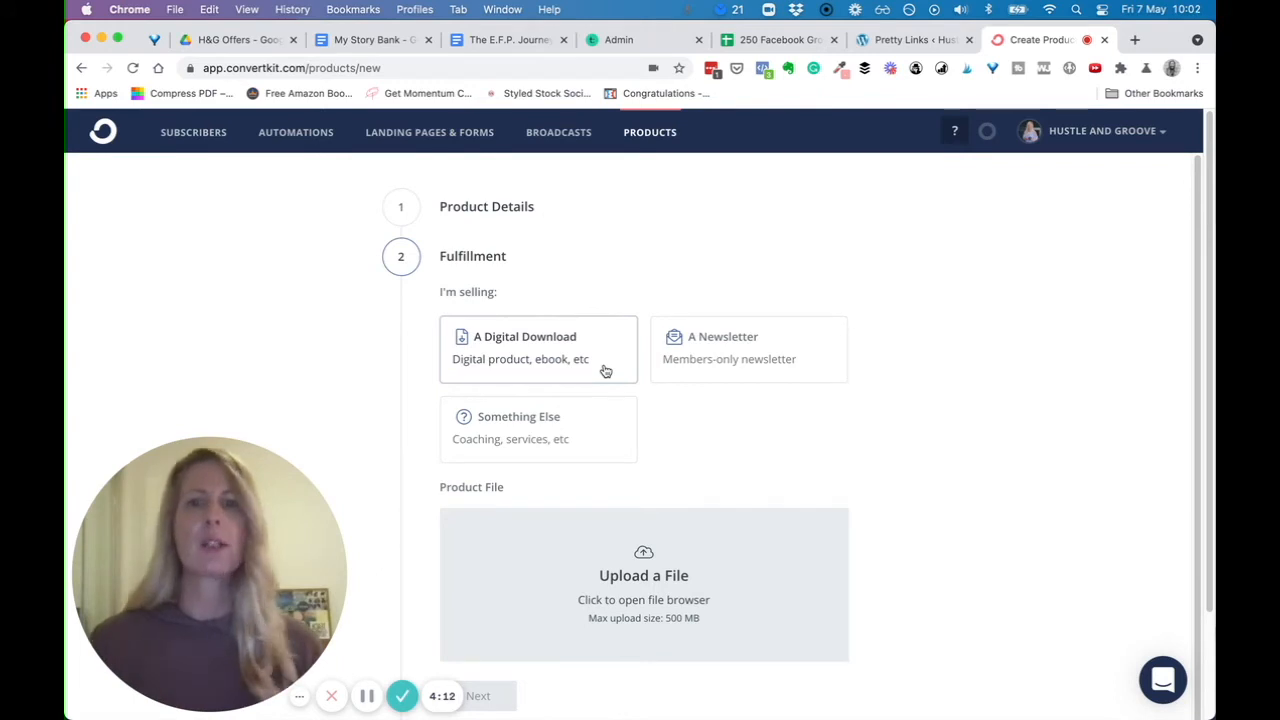
Upload "Passive Income Product Planner.pdf" from the Projects 2021 folder as the product file
{"action": "scroll", "coordinate": [700, 580], "scroll_direction": "down", "scroll_amount": 1}
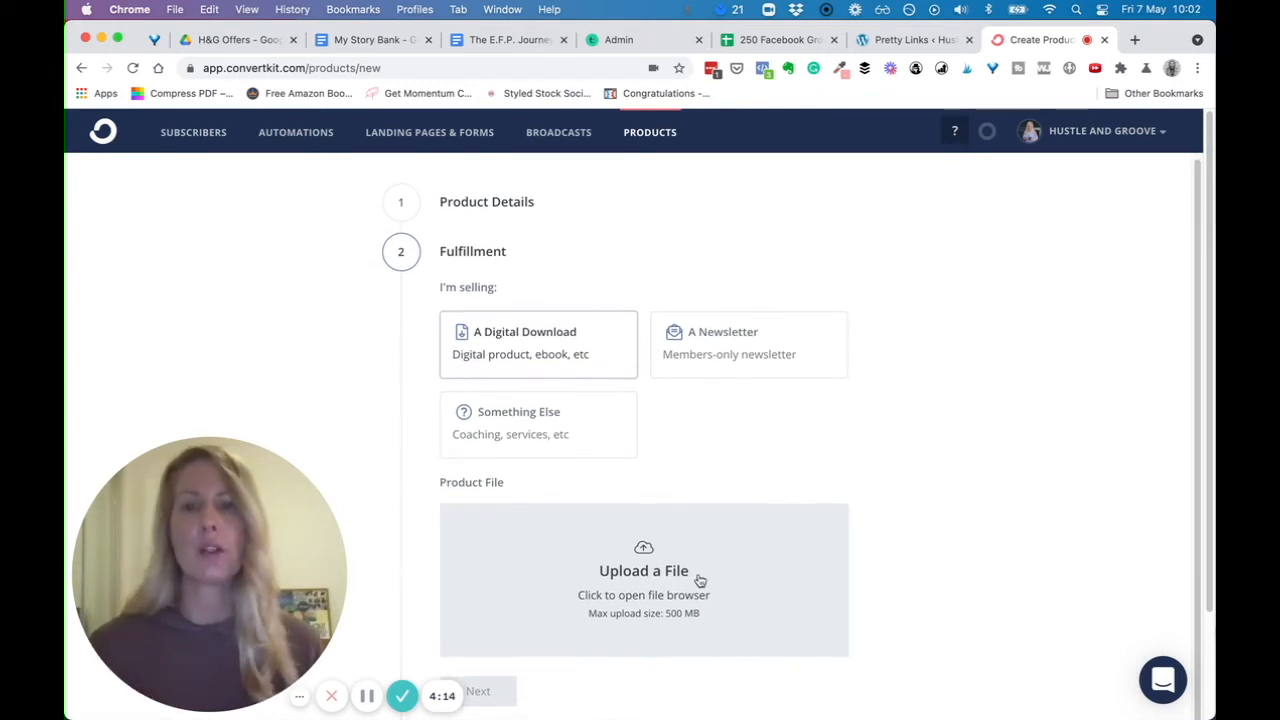
{"action": "left_click", "coordinate": [700, 581]}
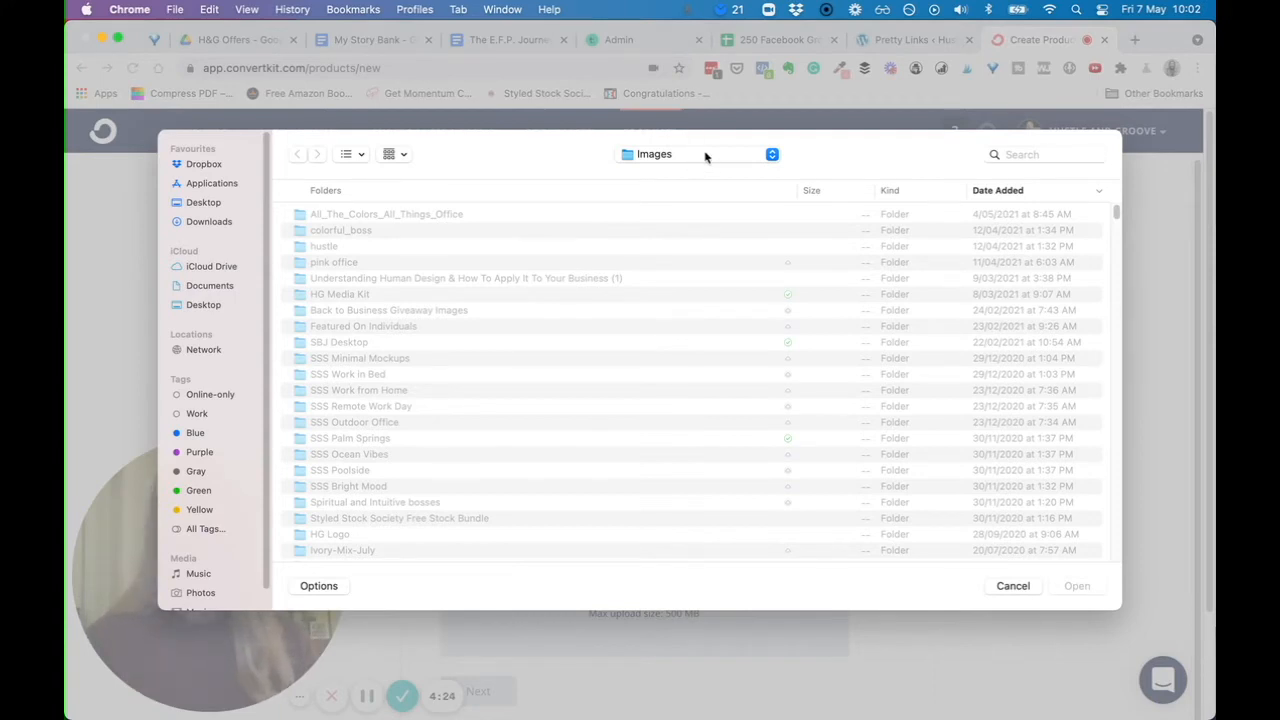
{"action": "left_click", "coordinate": [729, 157]}
{"action": "left_click", "coordinate": [729, 160]}
{"action": "left_click", "coordinate": [709, 160]}
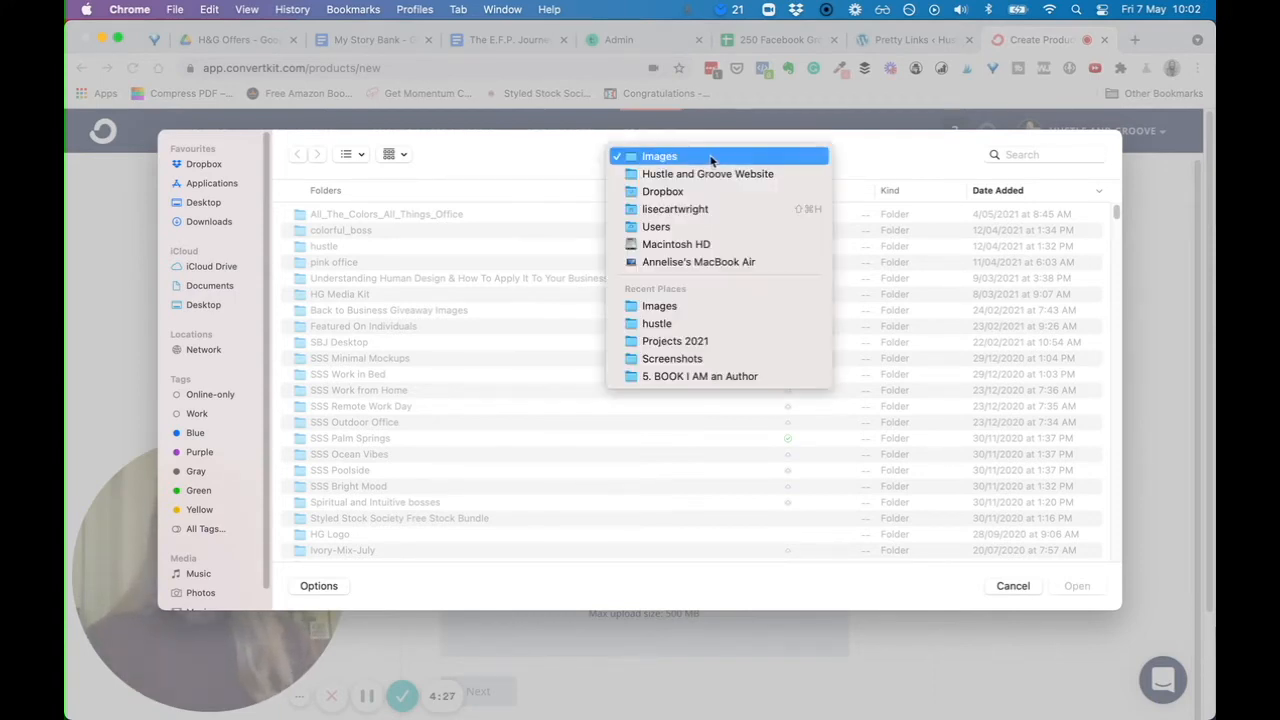
{"action": "left_click", "coordinate": [688, 346]}
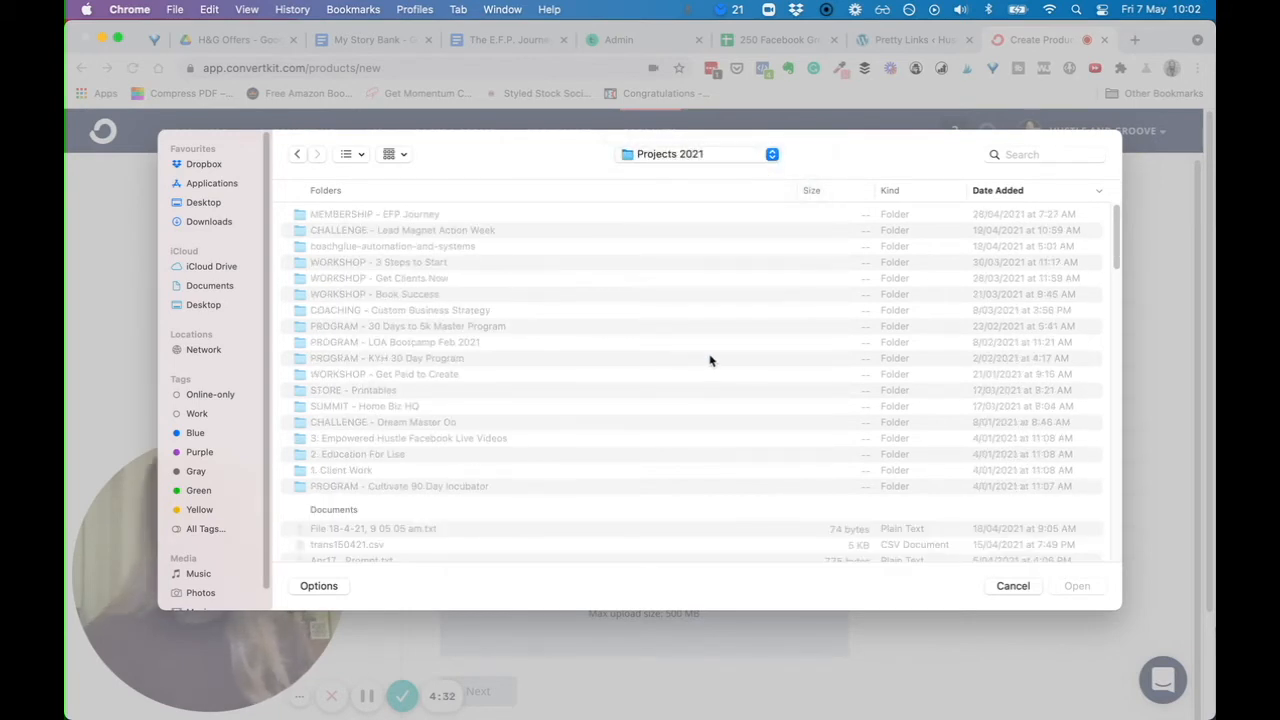
{"action": "scroll", "coordinate": [713, 359], "scroll_direction": "down", "scroll_amount": 5}
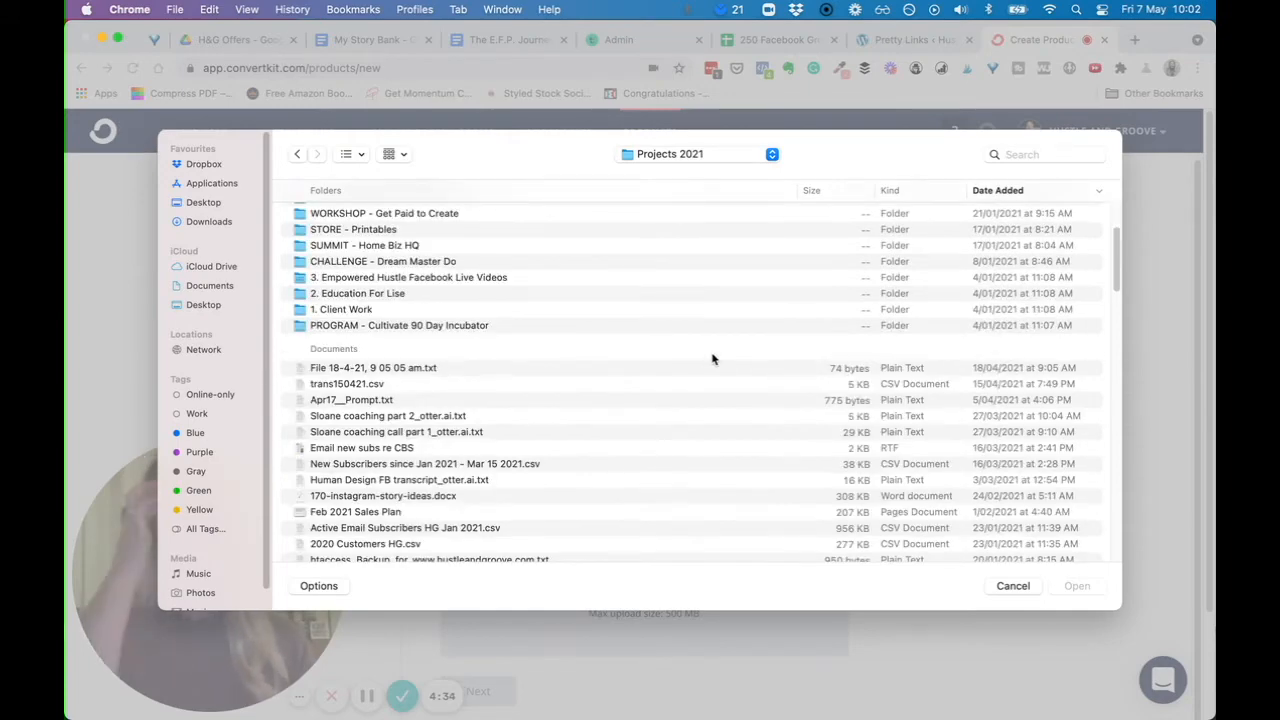
{"action": "scroll", "coordinate": [713, 359], "scroll_direction": "down", "scroll_amount": 10}
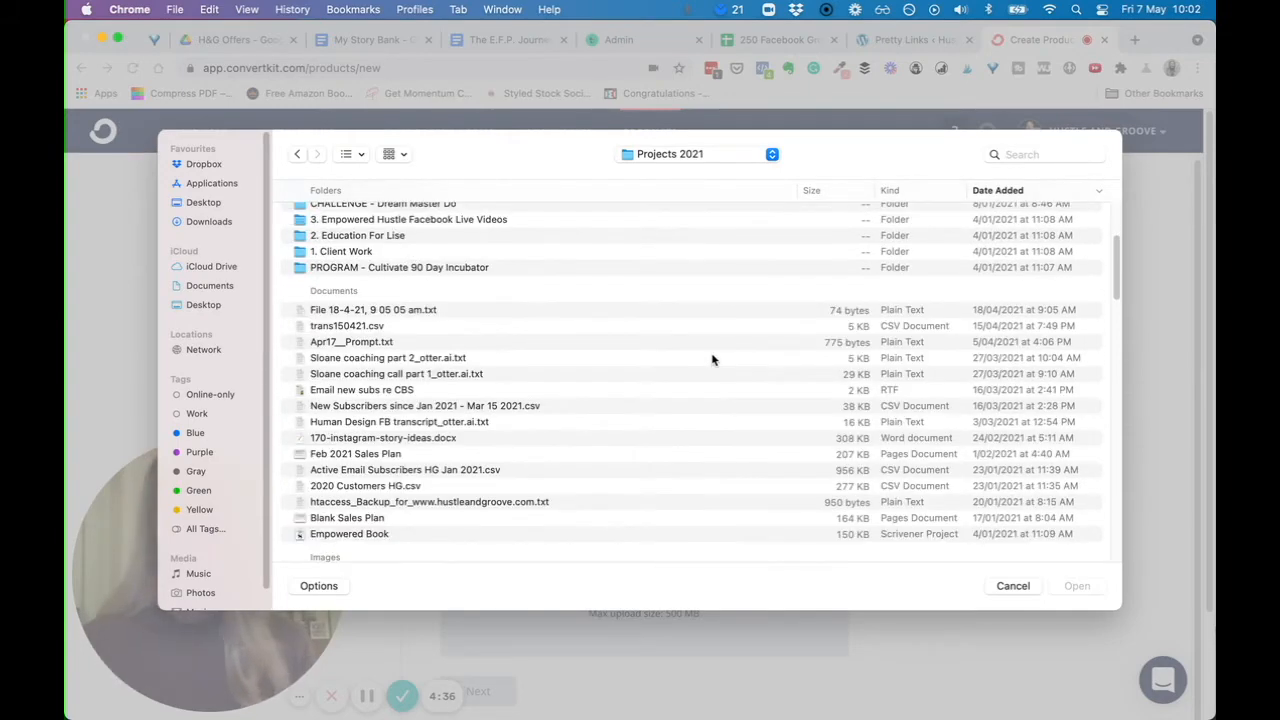
{"action": "scroll", "coordinate": [713, 359], "scroll_direction": "down", "scroll_amount": 10}
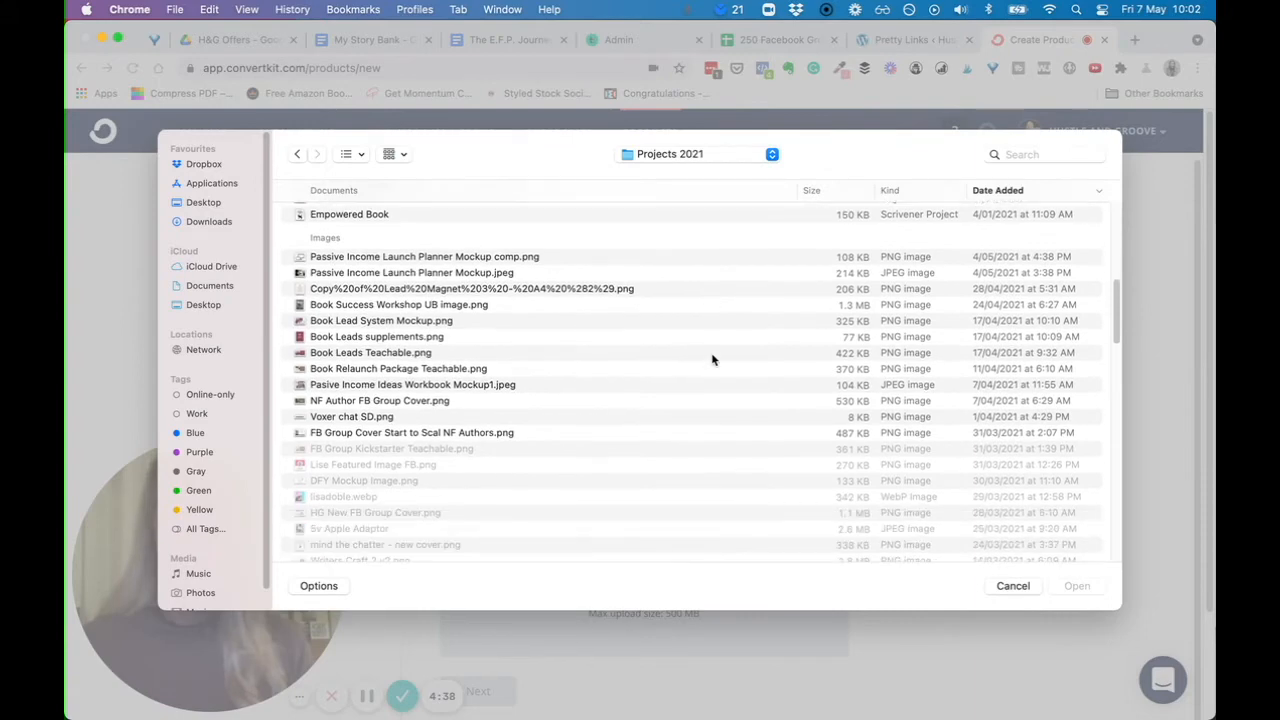
{"action": "scroll", "coordinate": [713, 359], "scroll_direction": "down", "scroll_amount": 7}
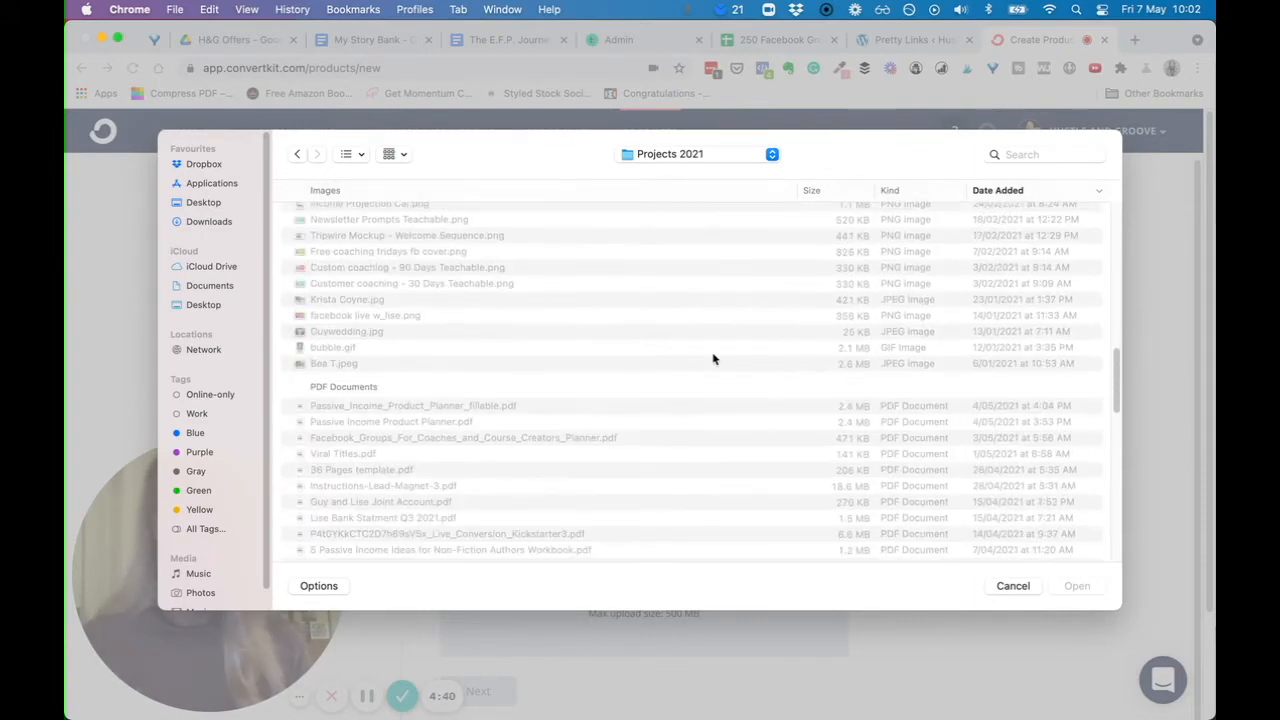
{"action": "left_click", "coordinate": [460, 424]}
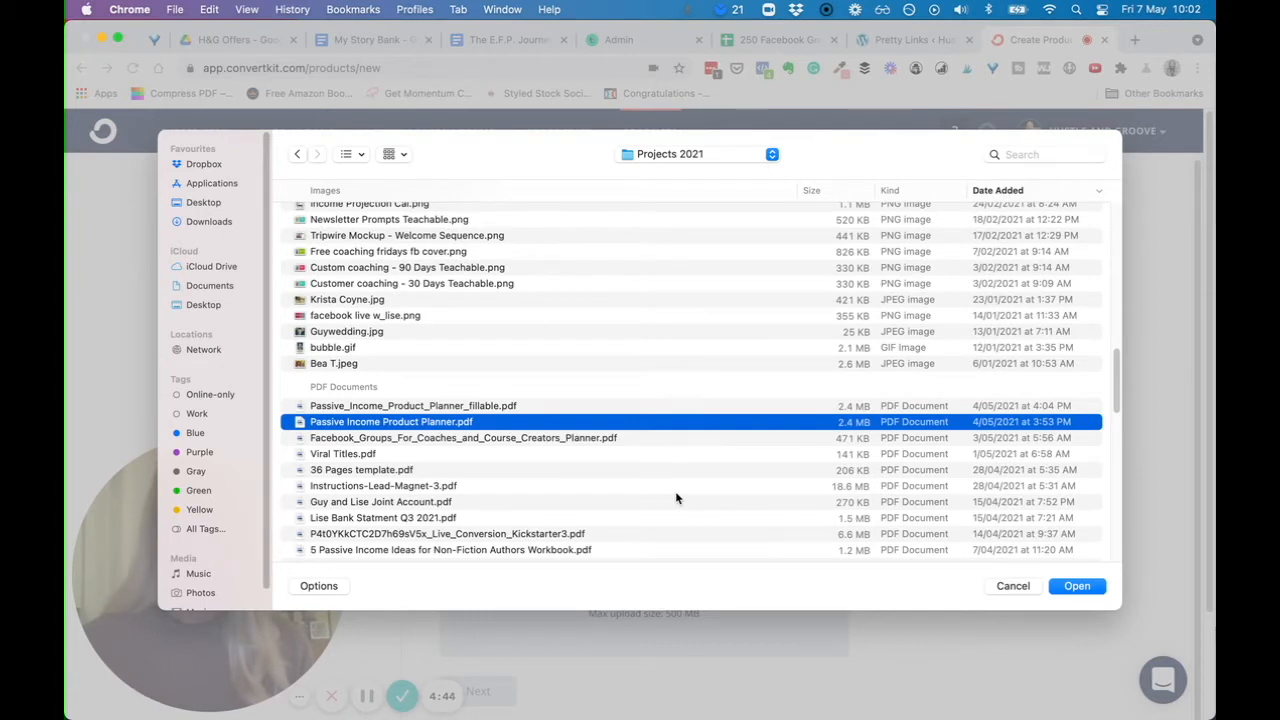
{"action": "left_click", "coordinate": [1098, 588]}
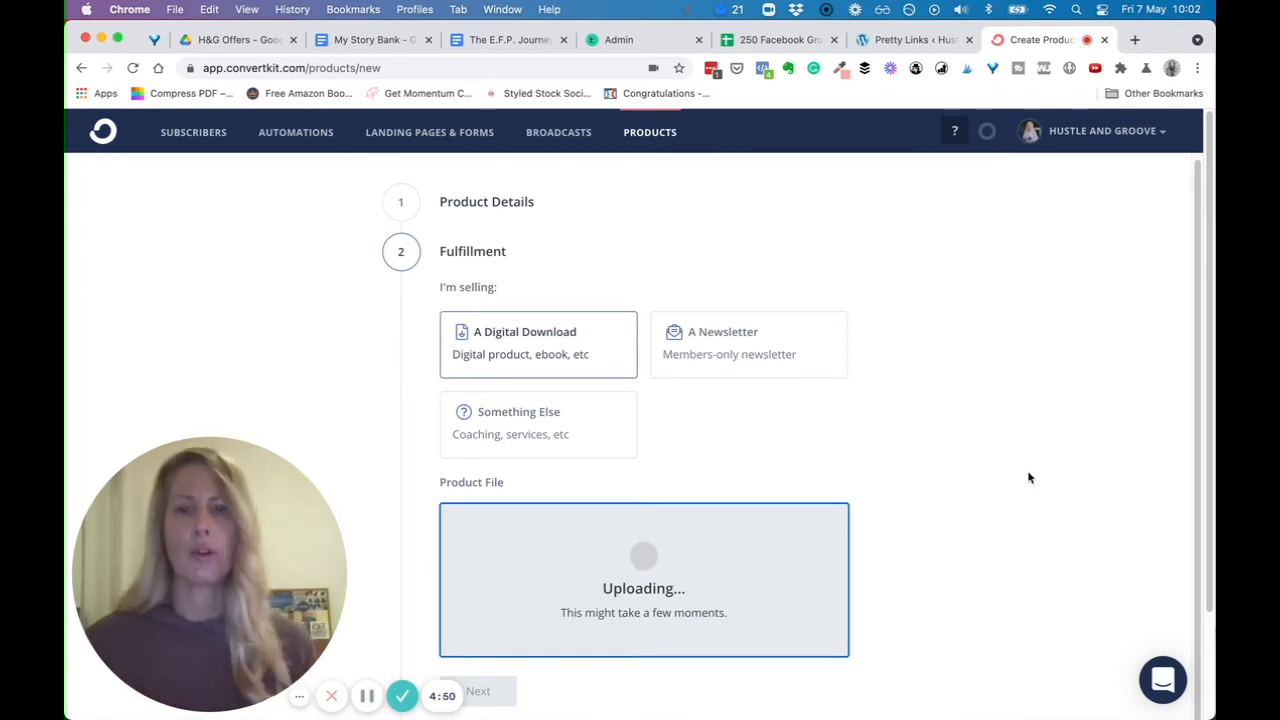
{"action": "left_click", "coordinate": [367, 696]}
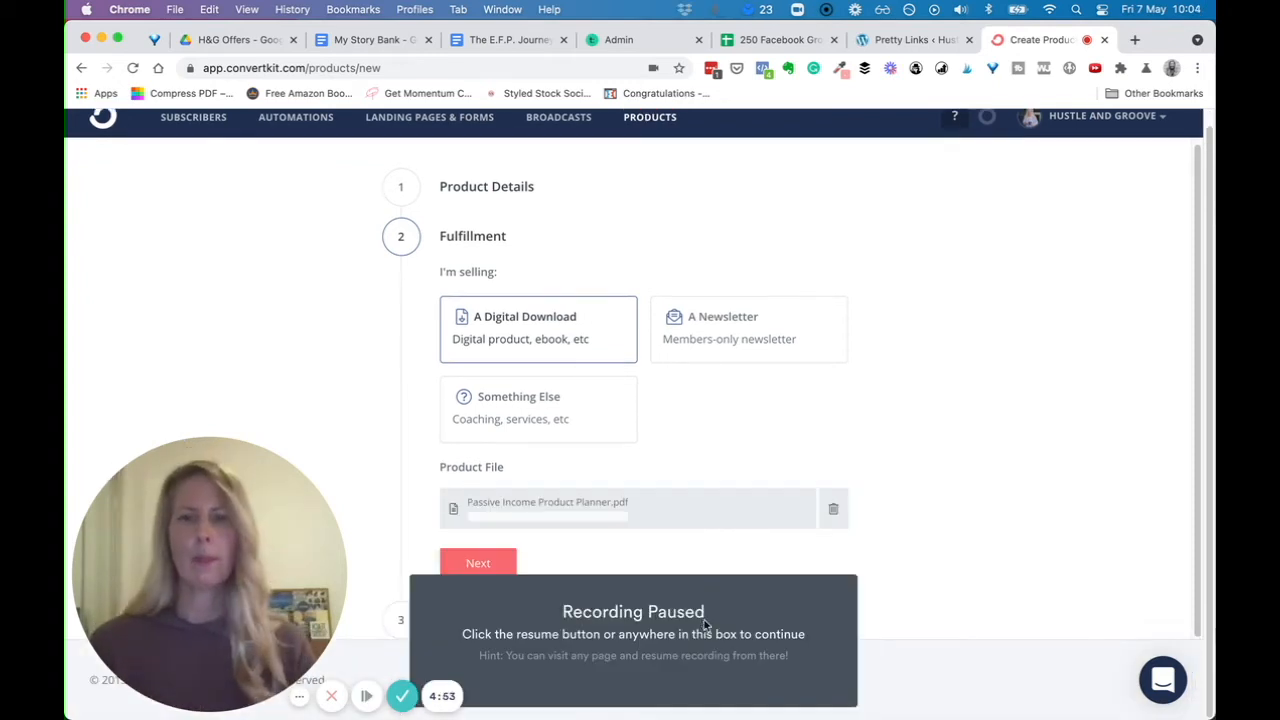
{"action": "left_click", "coordinate": [706, 626]}
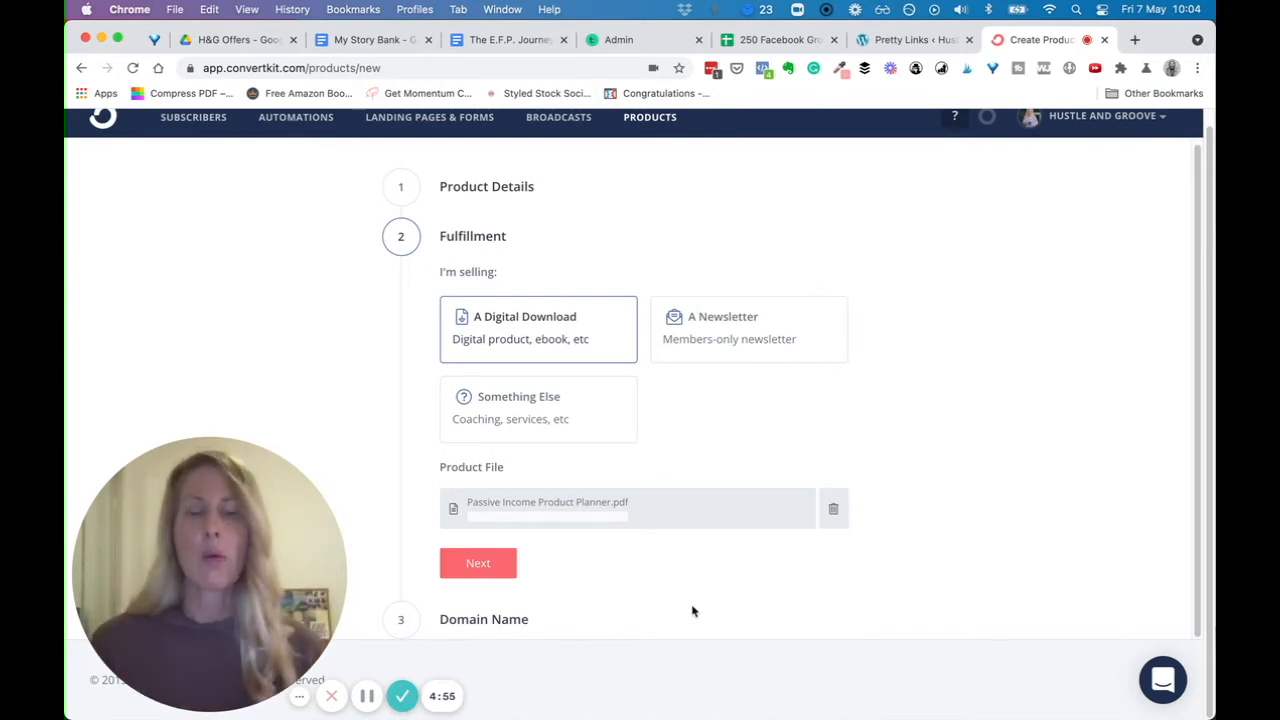
Accept the fulfillment settings and create the product on the hustle-and-groove.ck.page domain with the page URL test-product
{"action": "left_click", "coordinate": [474, 566]}
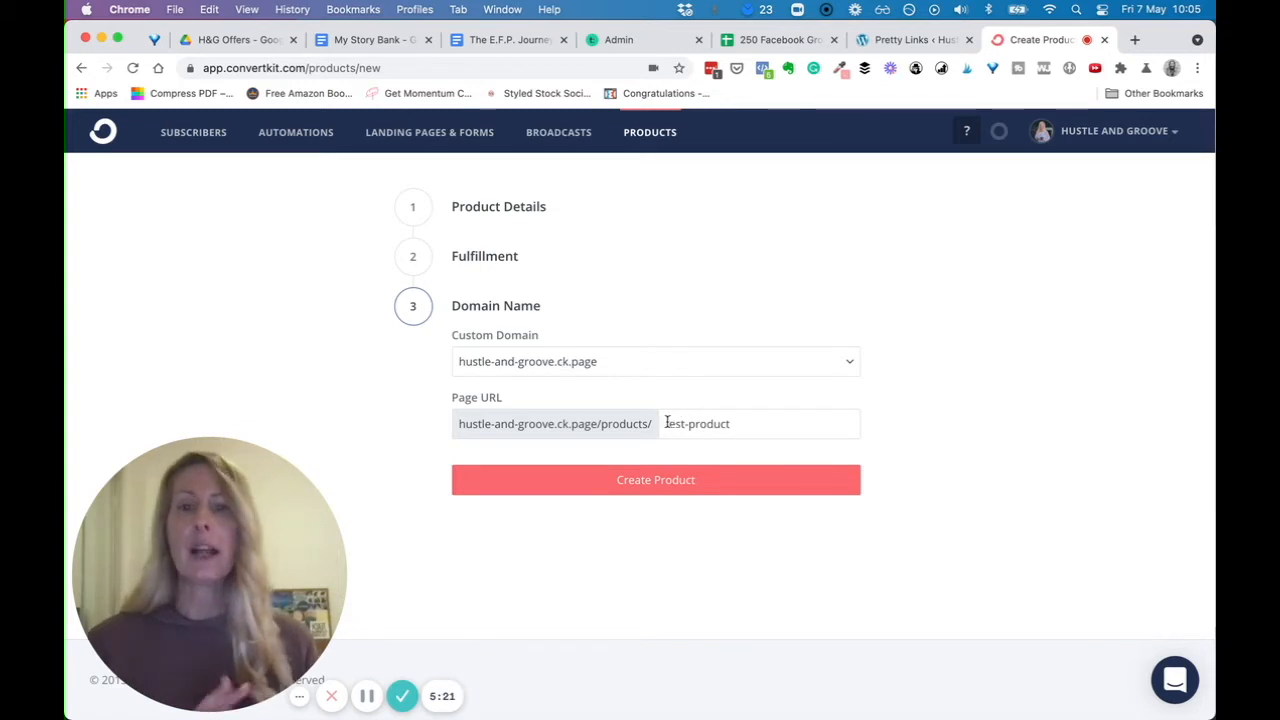
{"action": "triple_click", "coordinate": [738, 431]}
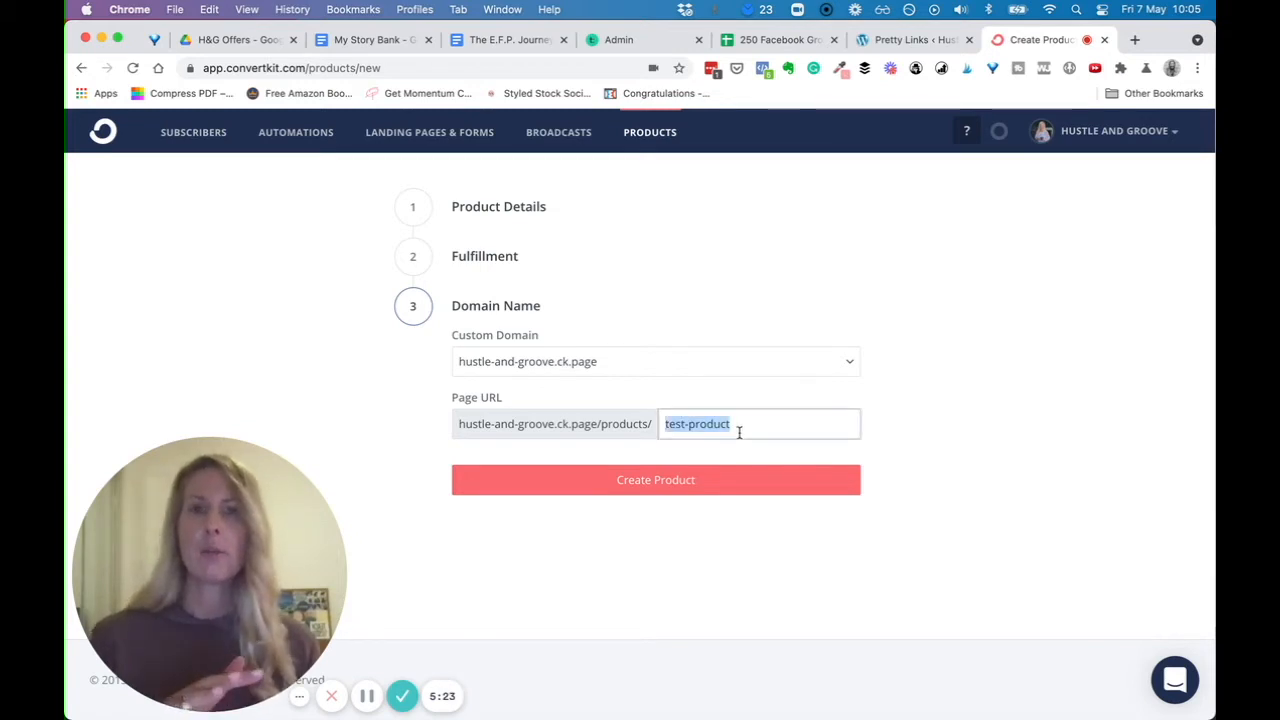
{"action": "left_click", "coordinate": [676, 483]}
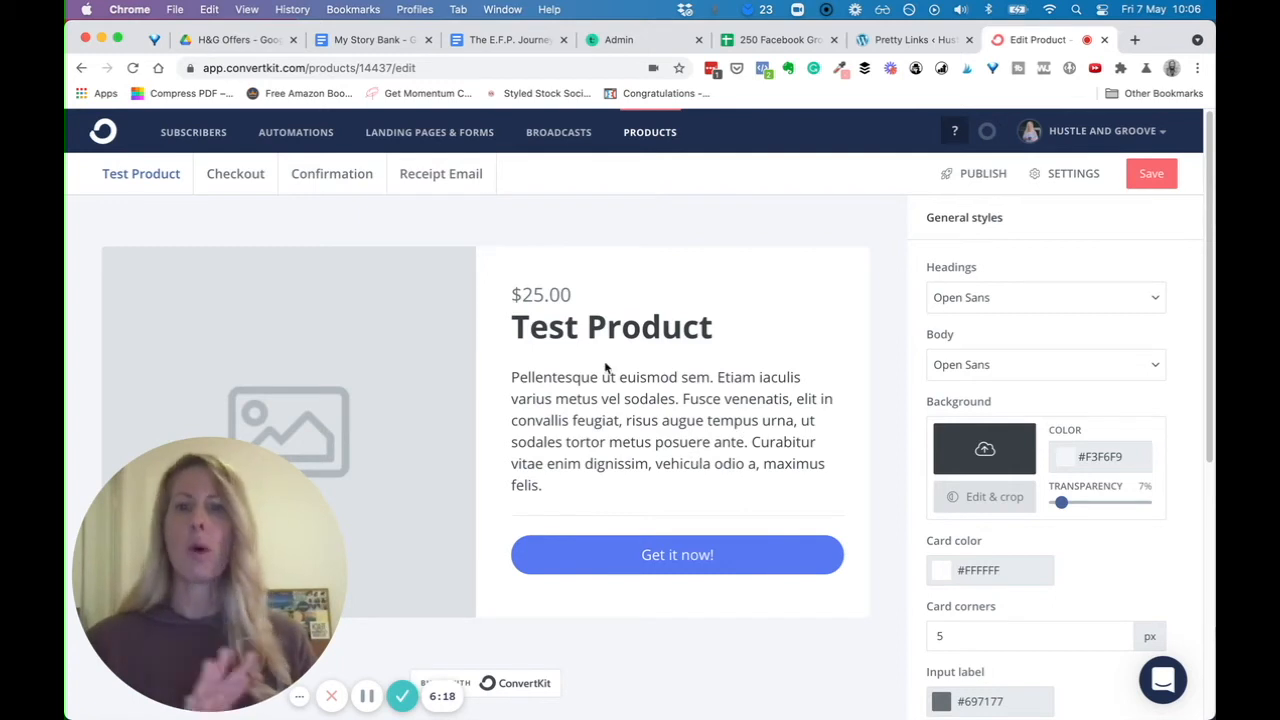
Replace the placeholder description on the product page with new text beginning "Attention grabbing"
{"action": "left_click", "coordinate": [627, 399]}
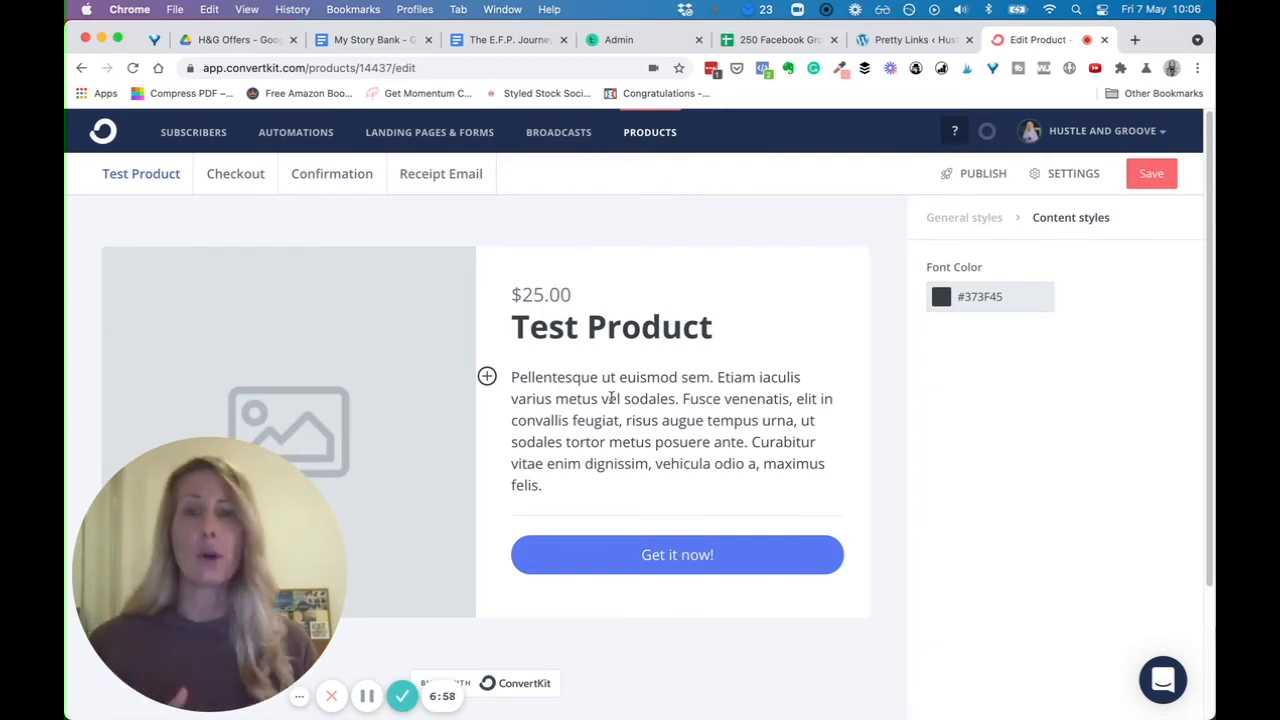
{"action": "triple_click", "coordinate": [561, 487]}
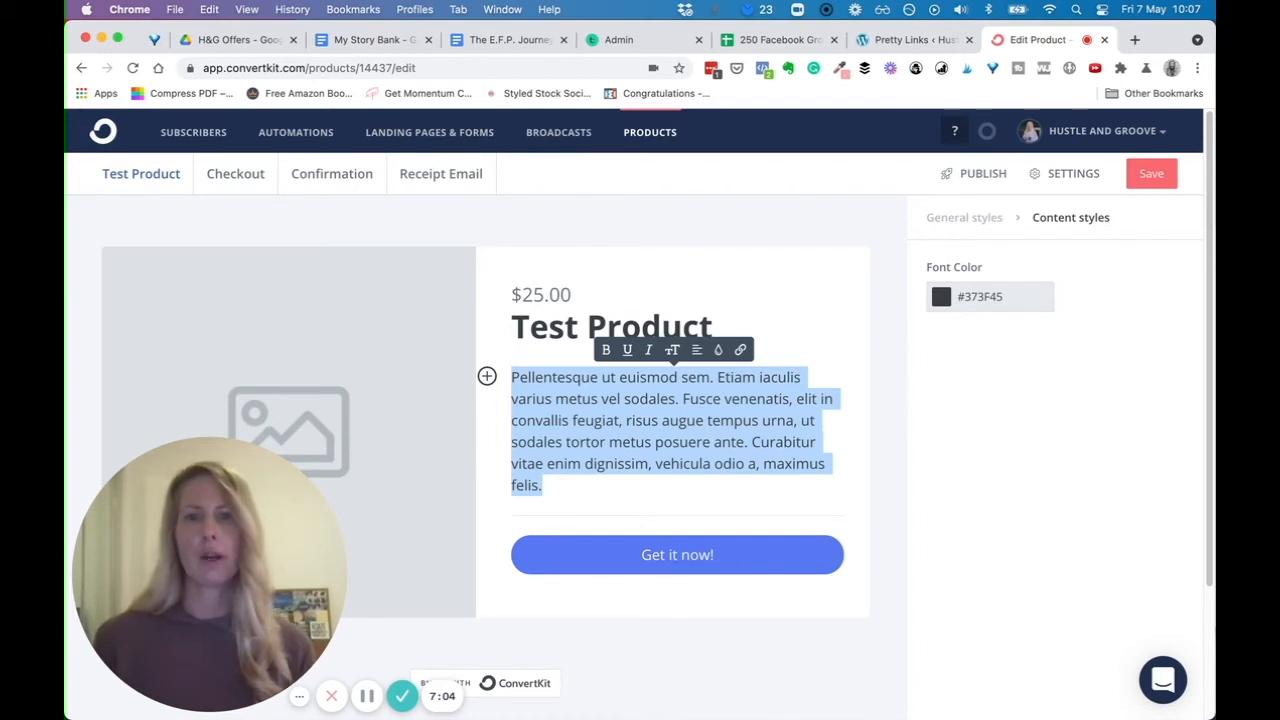
{"action": "type", "text": "Attention grabbig"}
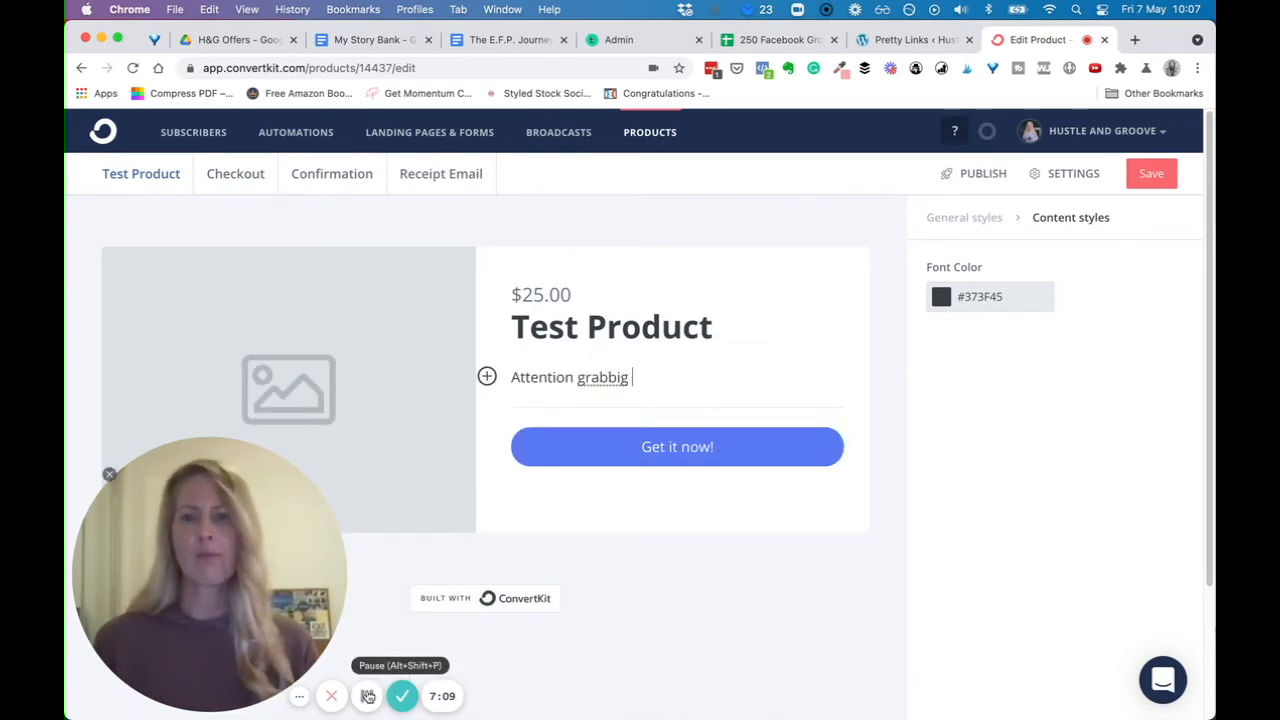
{"action": "left_click", "coordinate": [367, 696]}
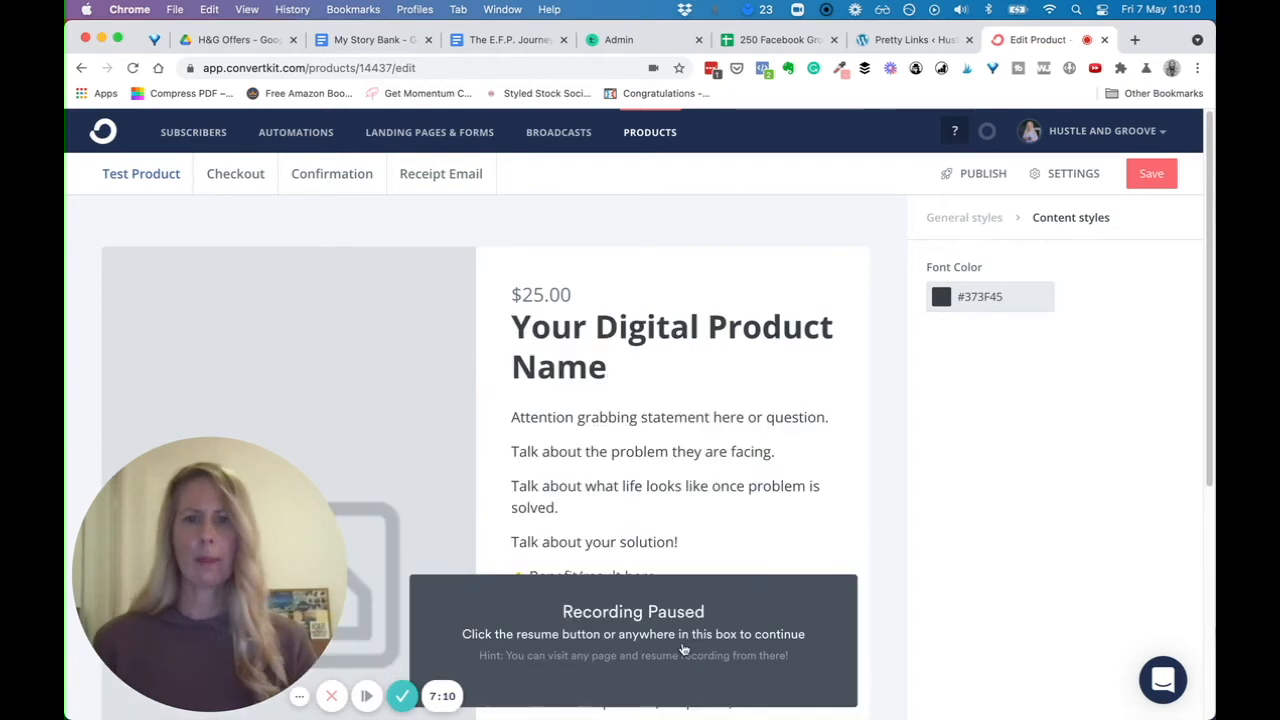
{"action": "left_click", "coordinate": [683, 650]}
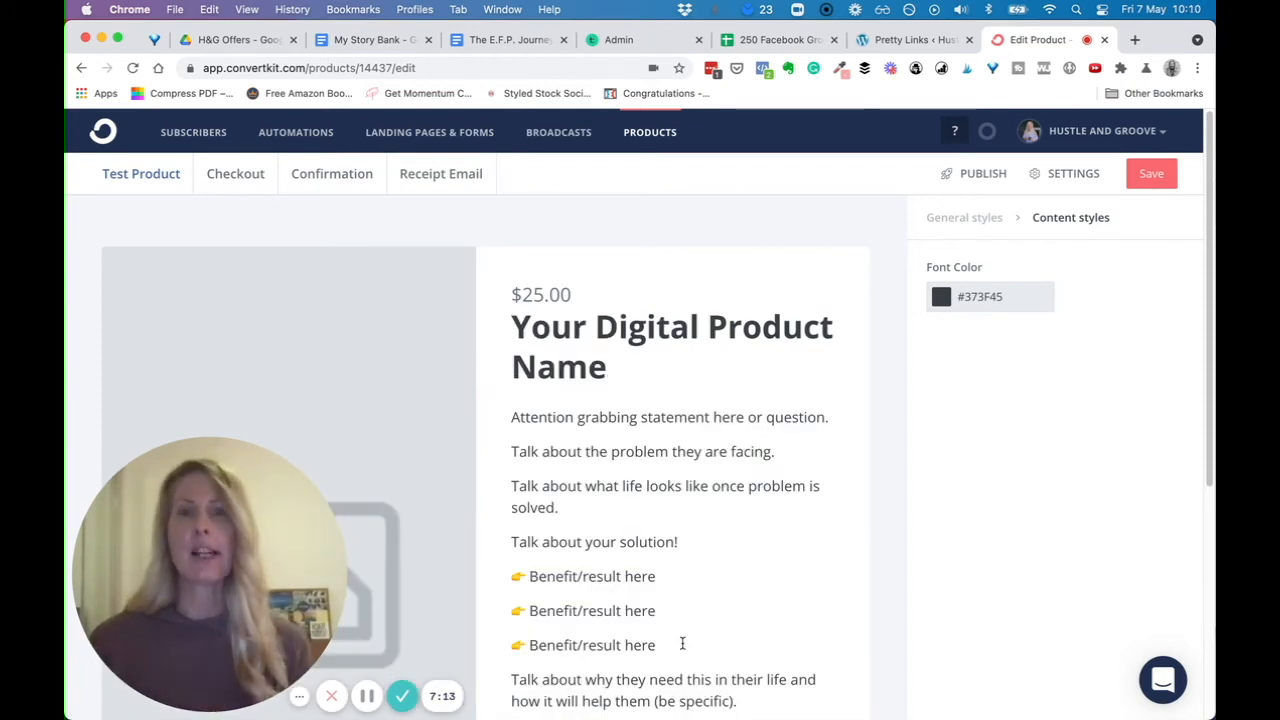
Replace the product page's placeholder image with the recently uploaded portrait photo of the Passive Income Product Planner on a handheld tablet
{"action": "scroll", "coordinate": [816, 569], "scroll_direction": "down", "scroll_amount": 3}
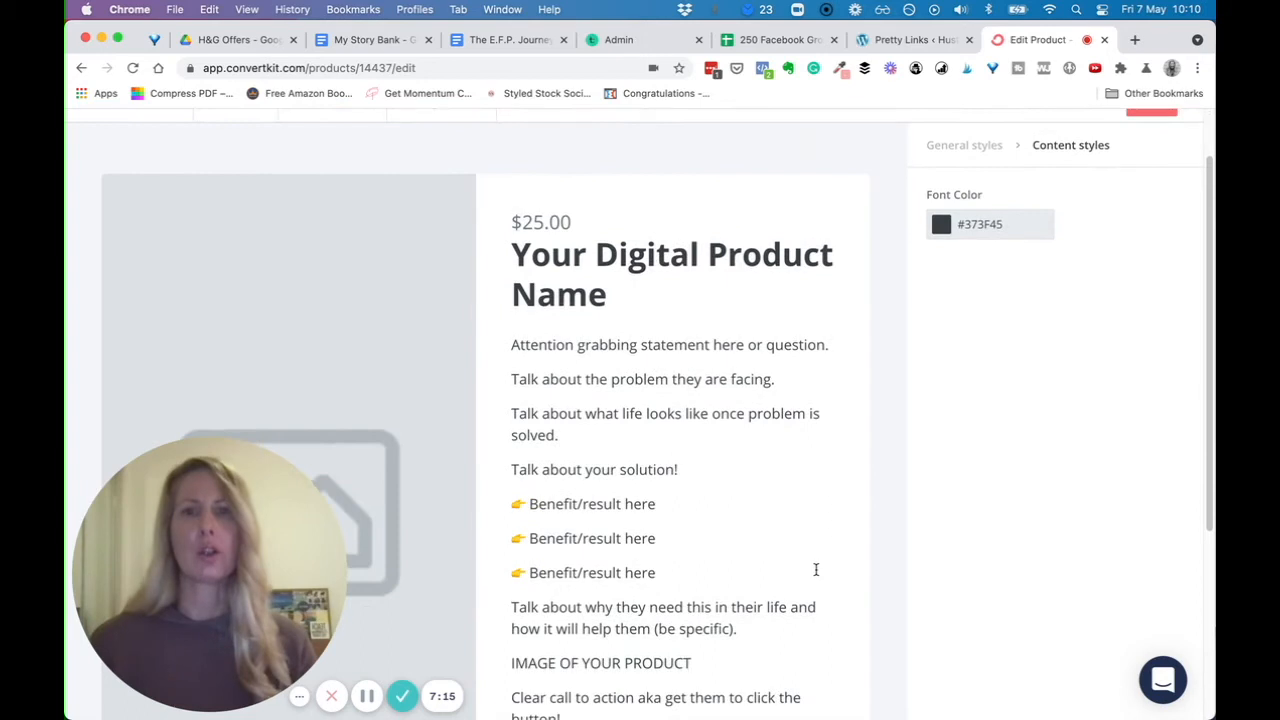
{"action": "scroll", "coordinate": [816, 569], "scroll_direction": "down", "scroll_amount": 1}
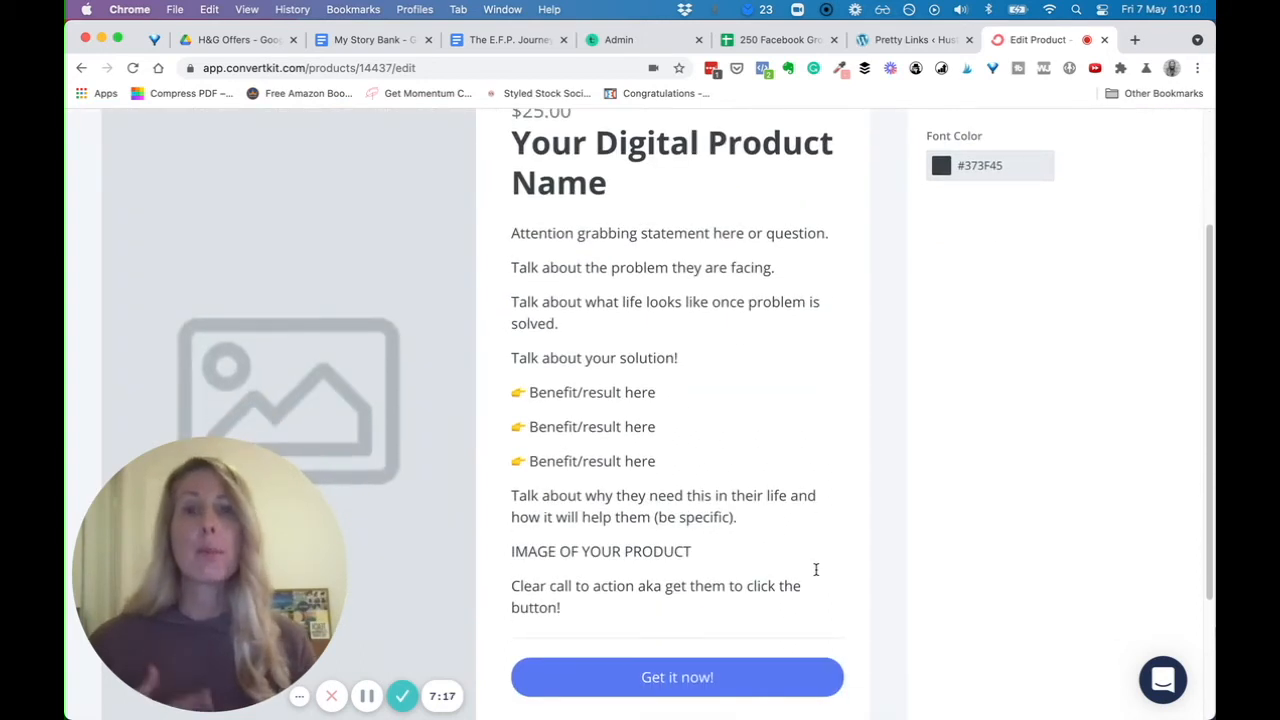
{"action": "scroll", "coordinate": [816, 570], "scroll_direction": "down", "scroll_amount": 2}
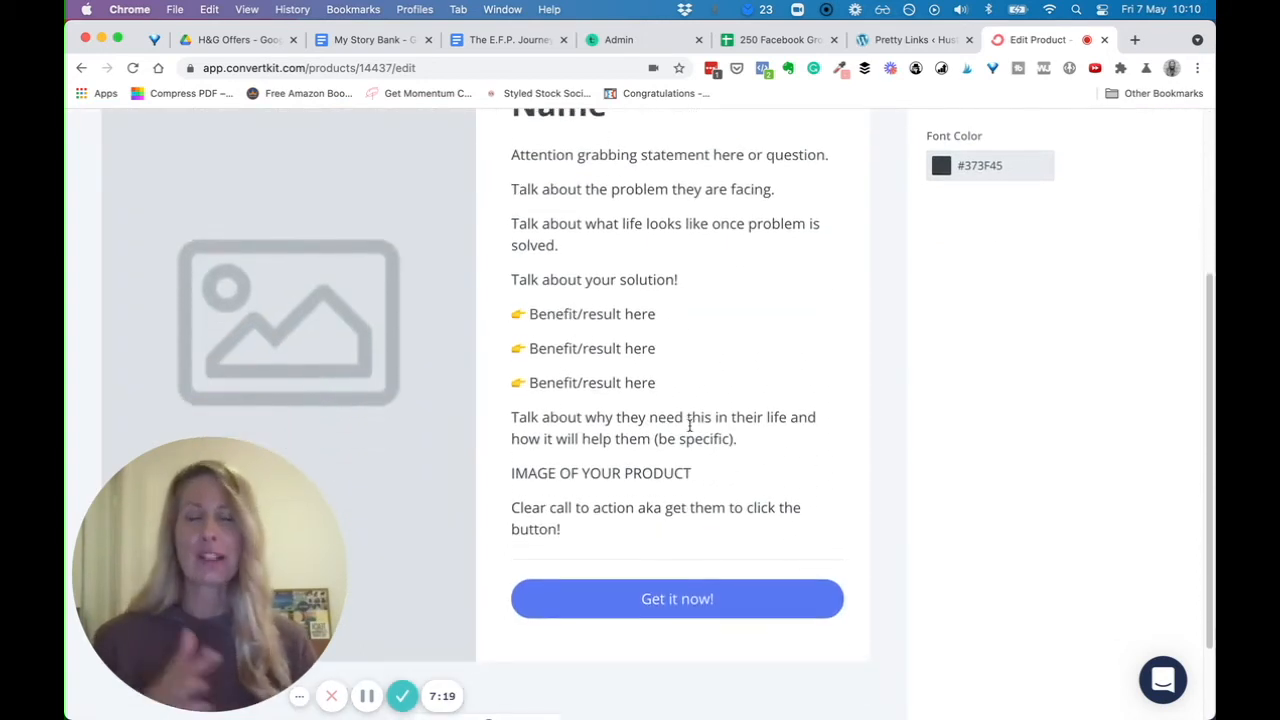
{"action": "scroll", "coordinate": [760, 467], "scroll_direction": "up", "scroll_amount": 4}
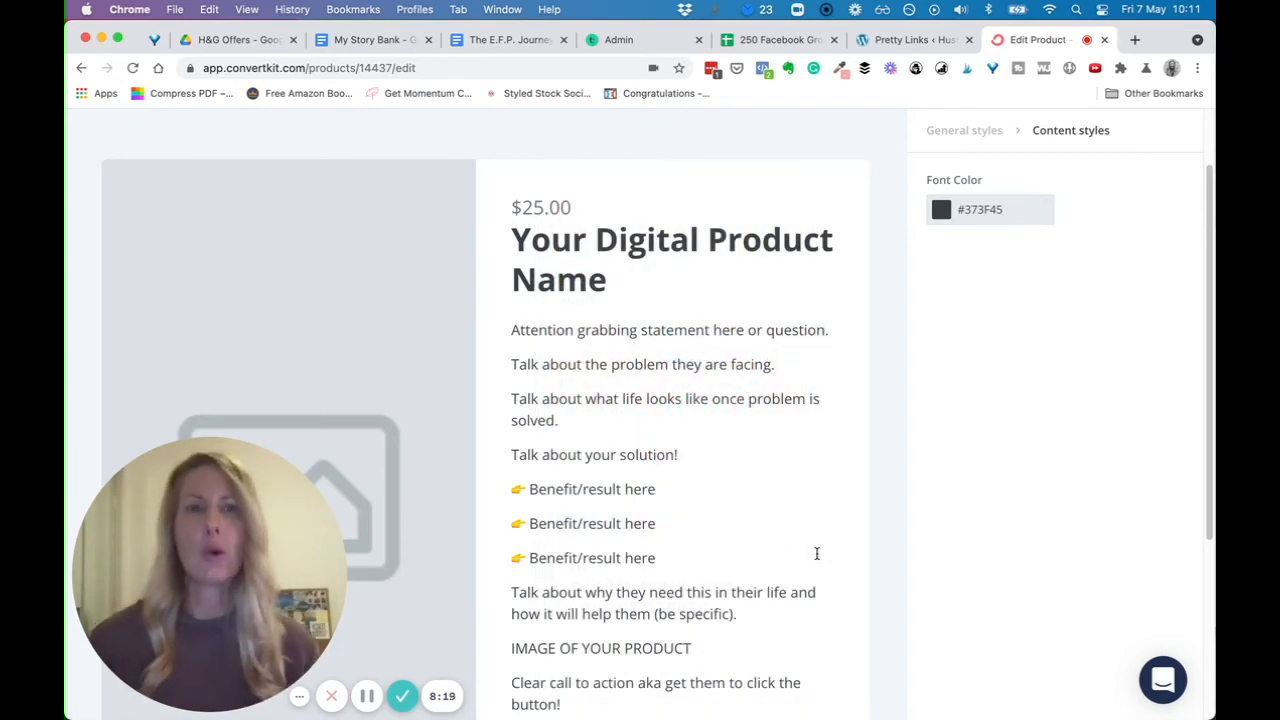
{"action": "left_click", "coordinate": [310, 320]}
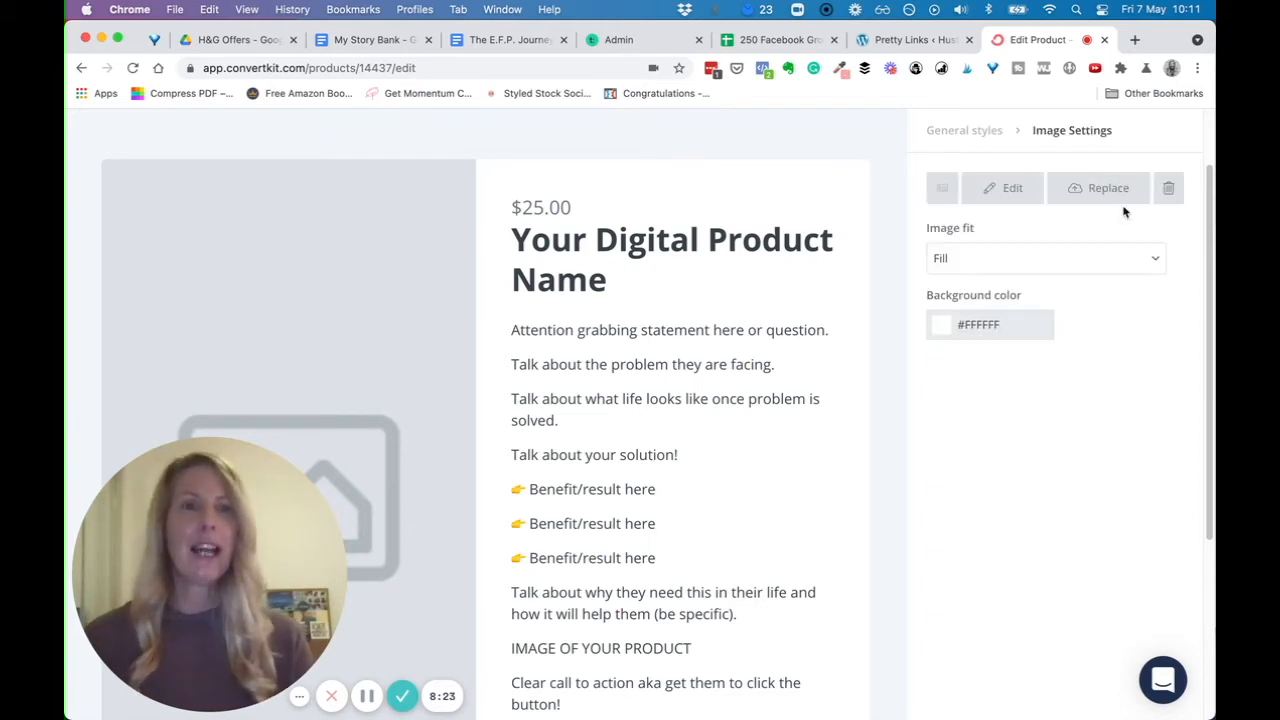
{"action": "left_click", "coordinate": [980, 262]}
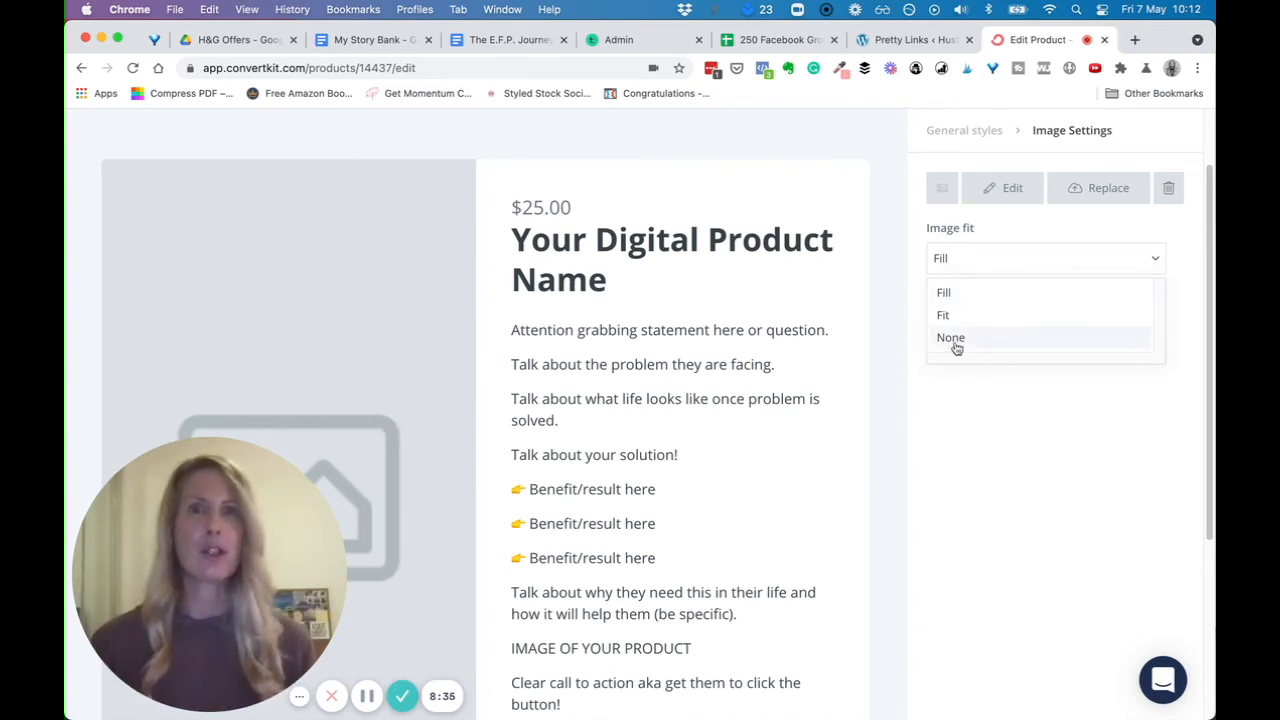
{"action": "left_click", "coordinate": [1100, 190]}
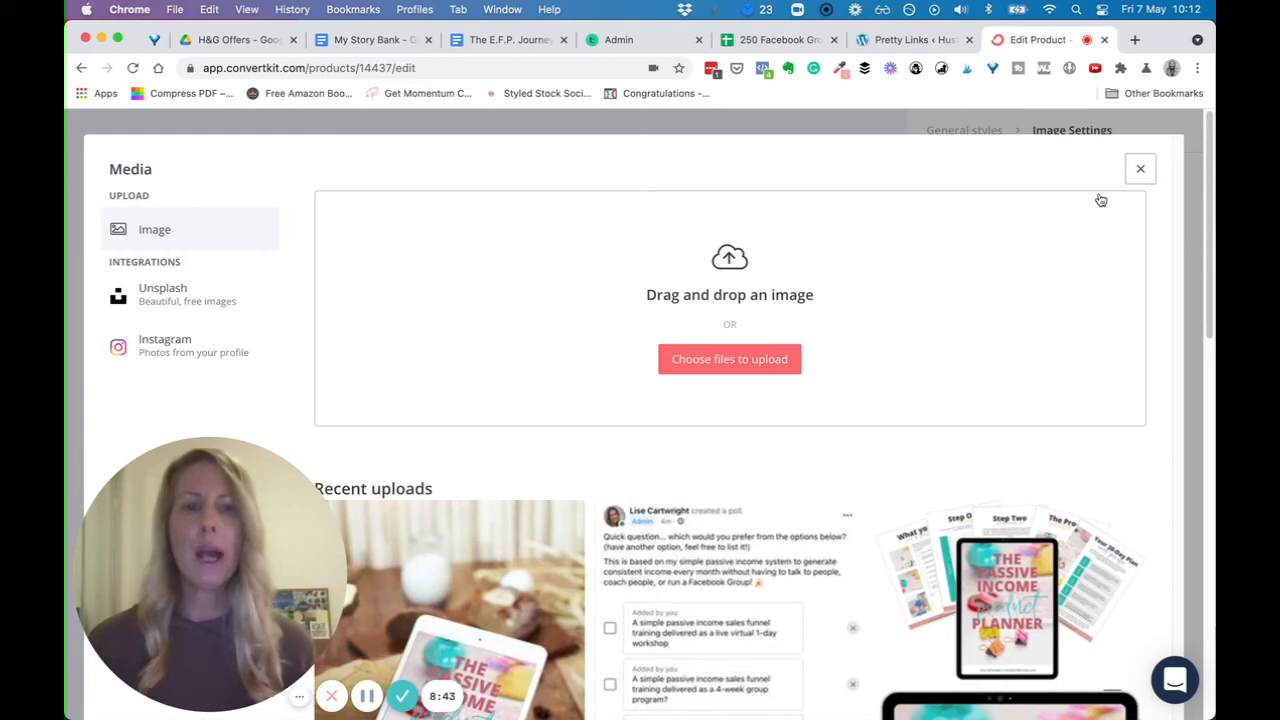
{"action": "left_click", "coordinate": [180, 298]}
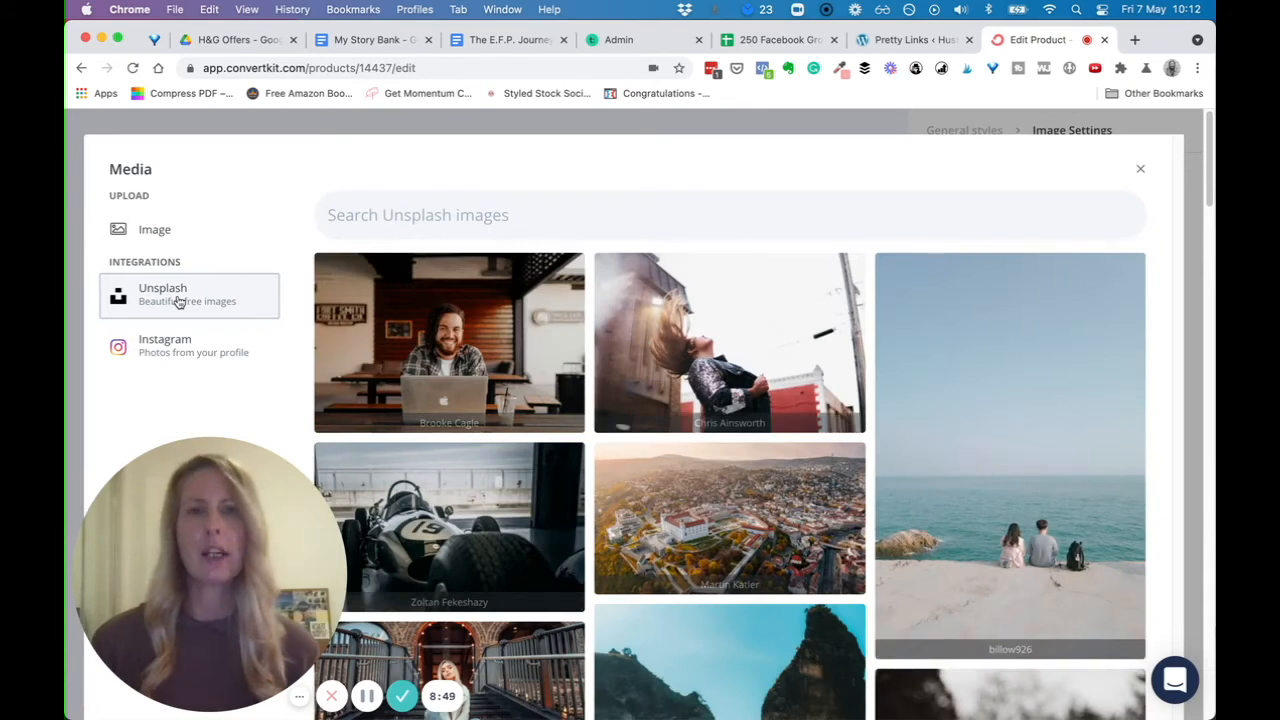
{"action": "left_click", "coordinate": [152, 232]}
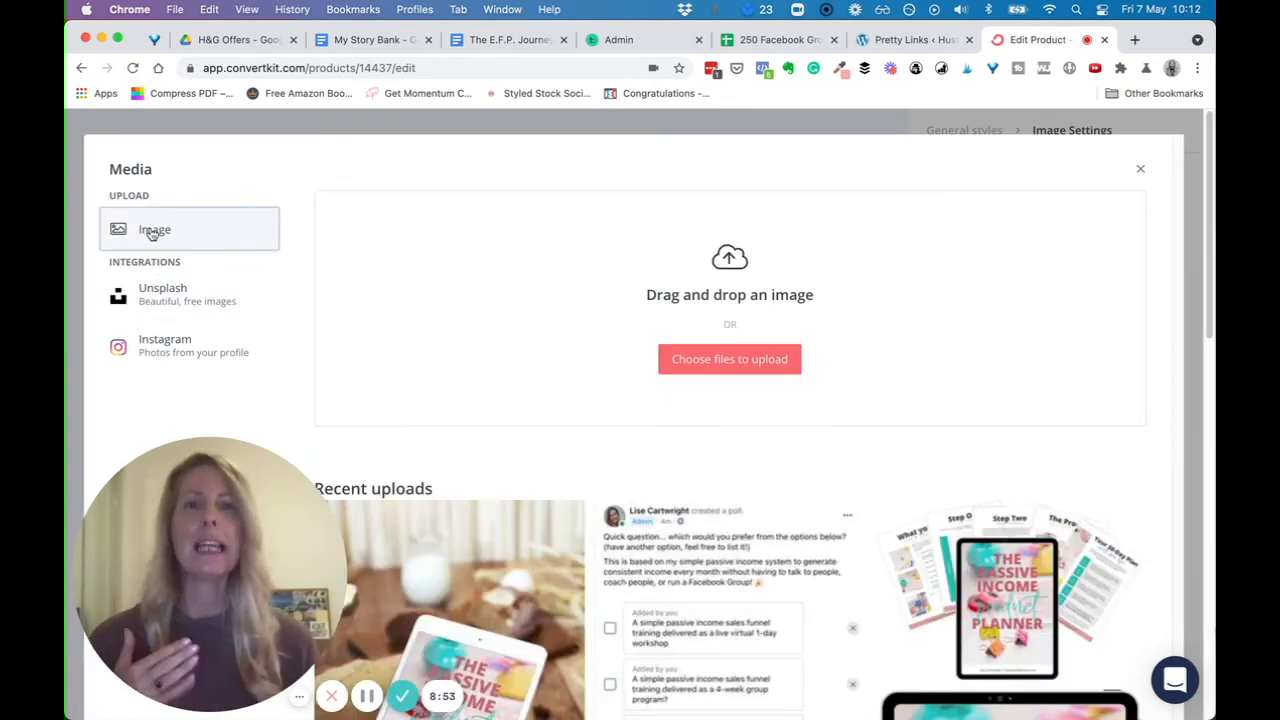
{"action": "scroll", "coordinate": [432, 365], "scroll_direction": "down", "scroll_amount": 5}
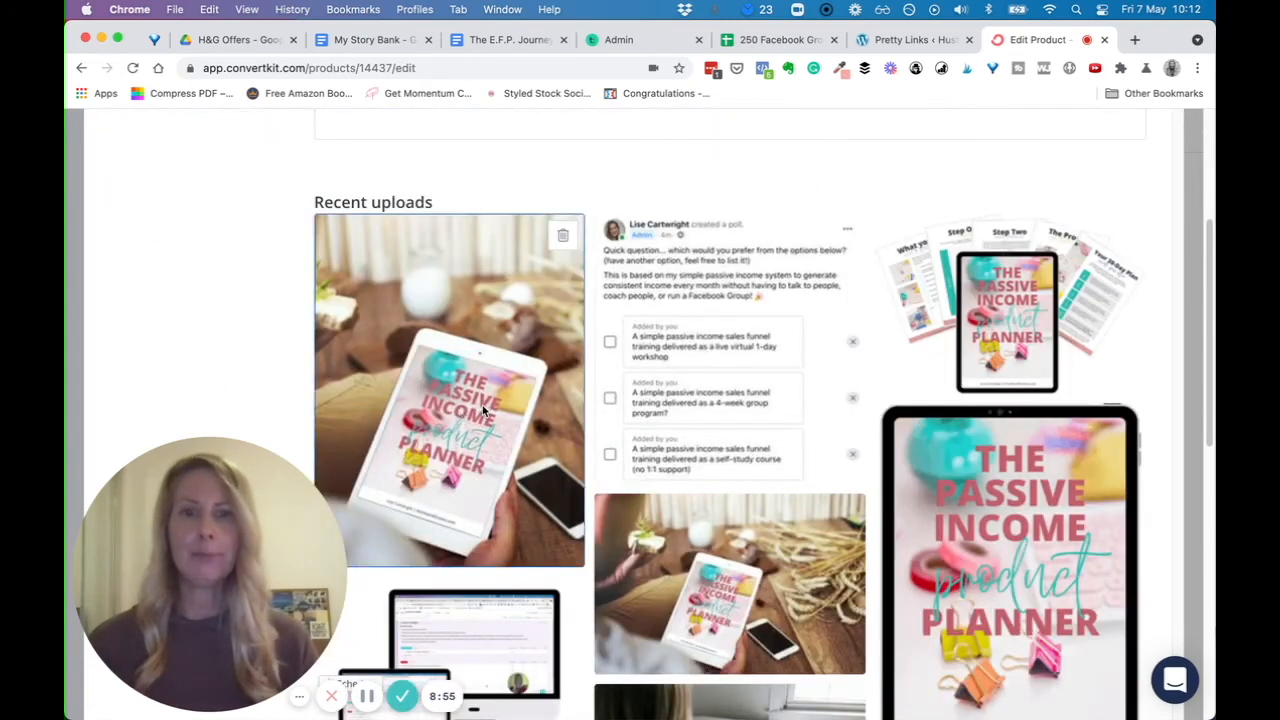
{"action": "left_click", "coordinate": [482, 405]}
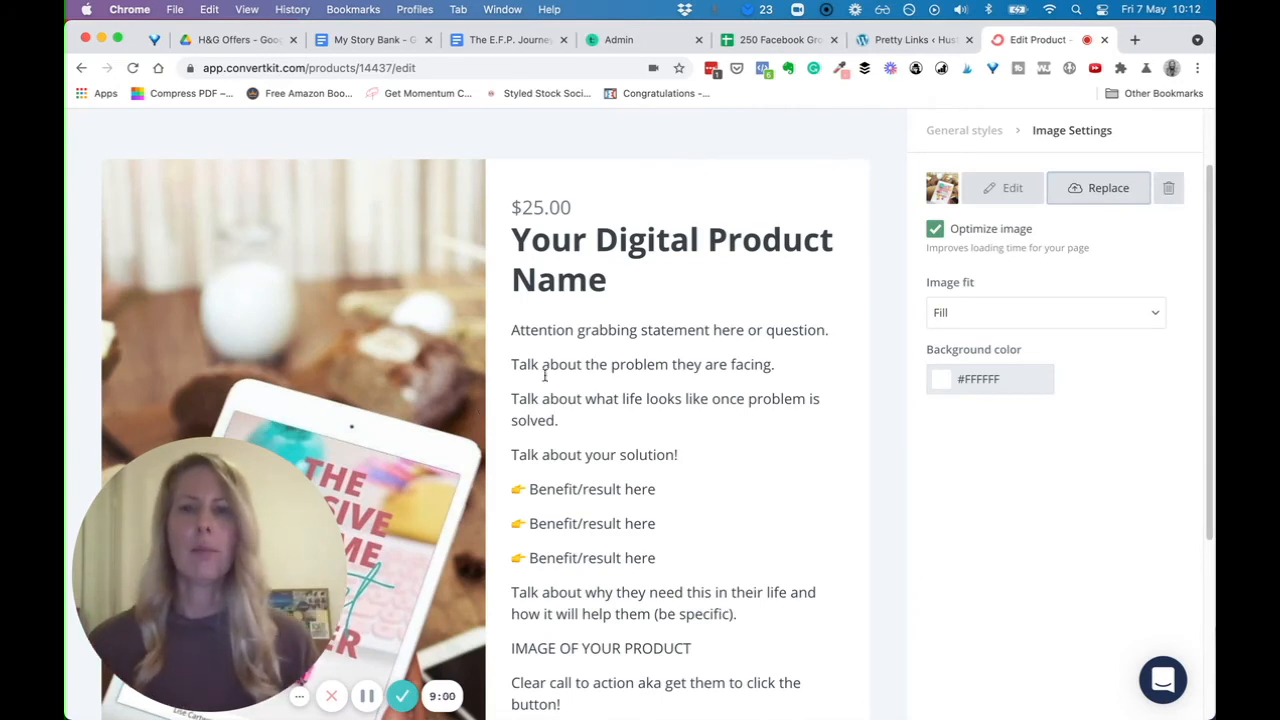
Review the sales page with its new image and bring up the style settings of the product title
{"action": "scroll", "coordinate": [520, 371], "scroll_direction": "down", "scroll_amount": 3}
{"action": "scroll", "coordinate": [582, 402], "scroll_direction": "down", "scroll_amount": 2}
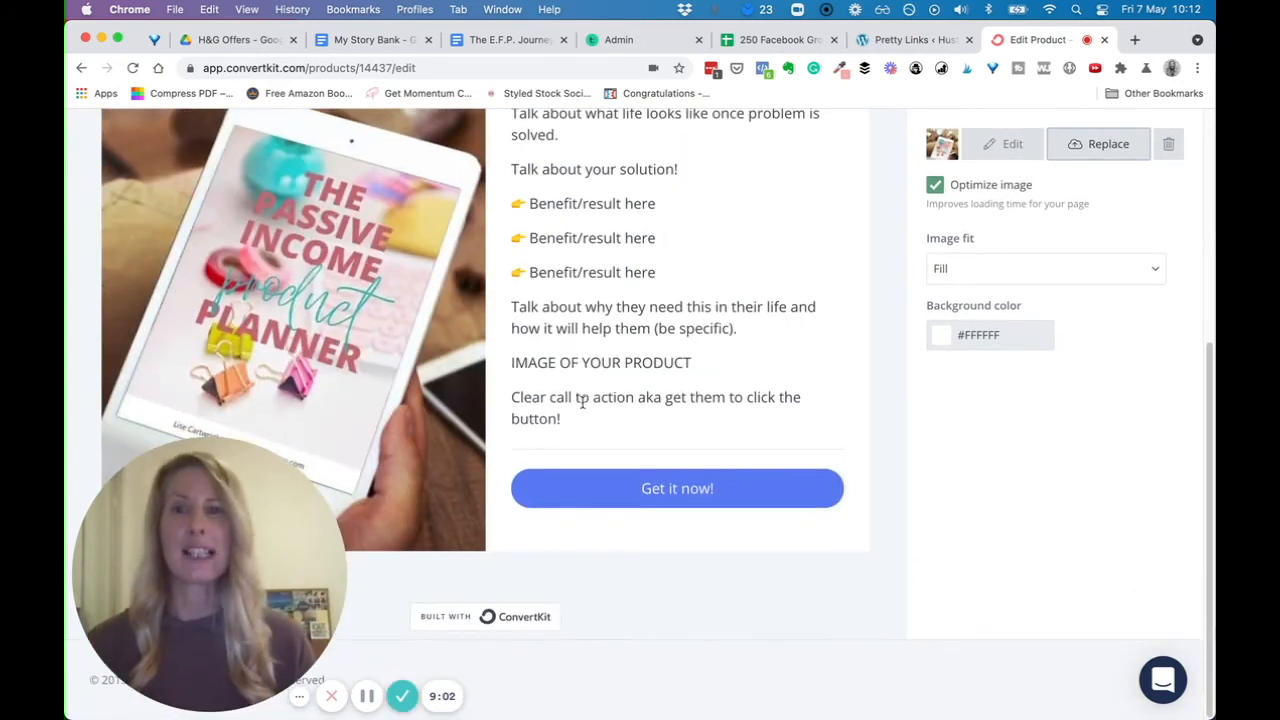
{"action": "scroll", "coordinate": [583, 402], "scroll_direction": "up", "scroll_amount": 1}
{"action": "scroll", "coordinate": [583, 402], "scroll_direction": "up", "scroll_amount": 6}
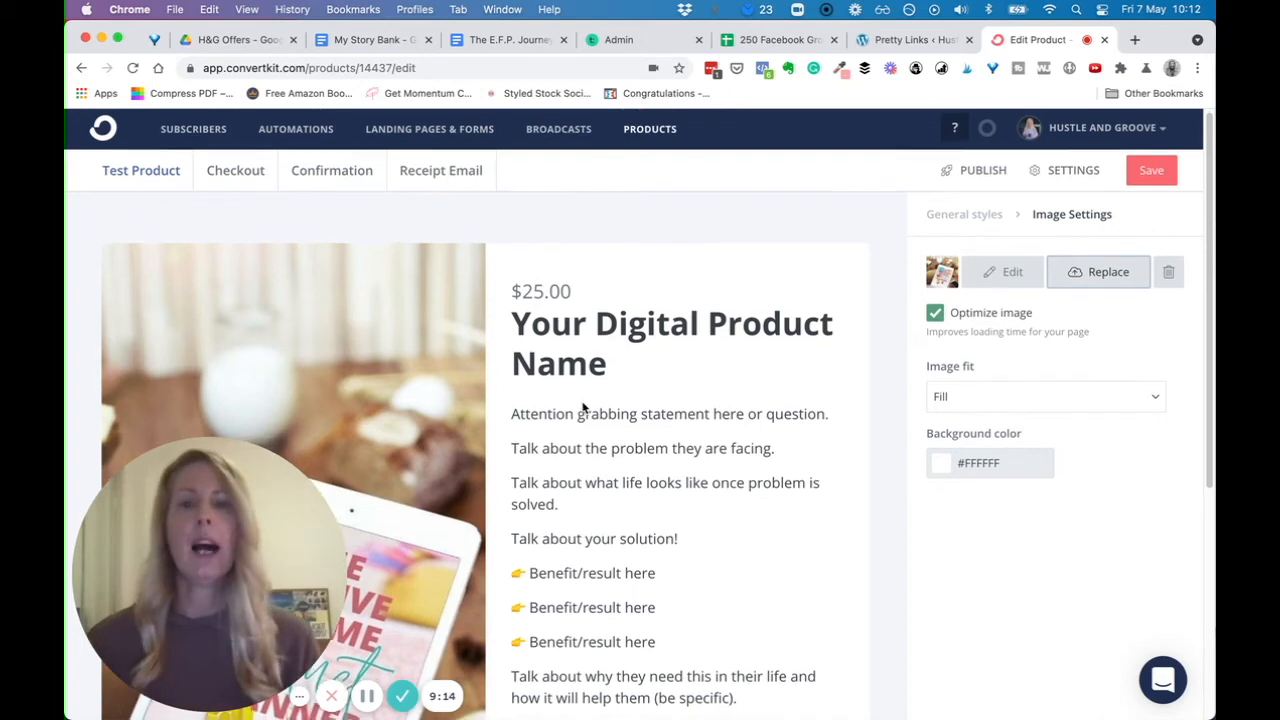
{"action": "scroll", "coordinate": [641, 478], "scroll_direction": "down", "scroll_amount": 5}
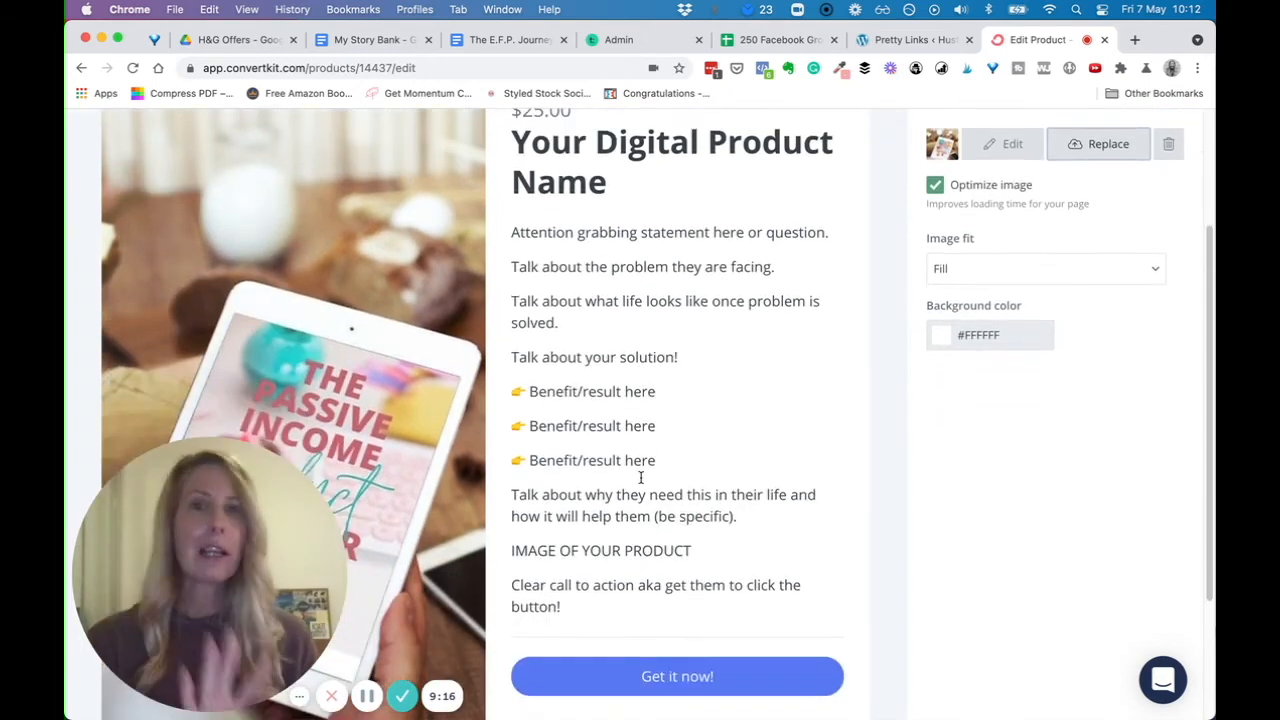
{"action": "left_click", "coordinate": [539, 180]}
{"action": "left_click_drag", "start_coordinate": [513, 142], "coordinate": [764, 169]}
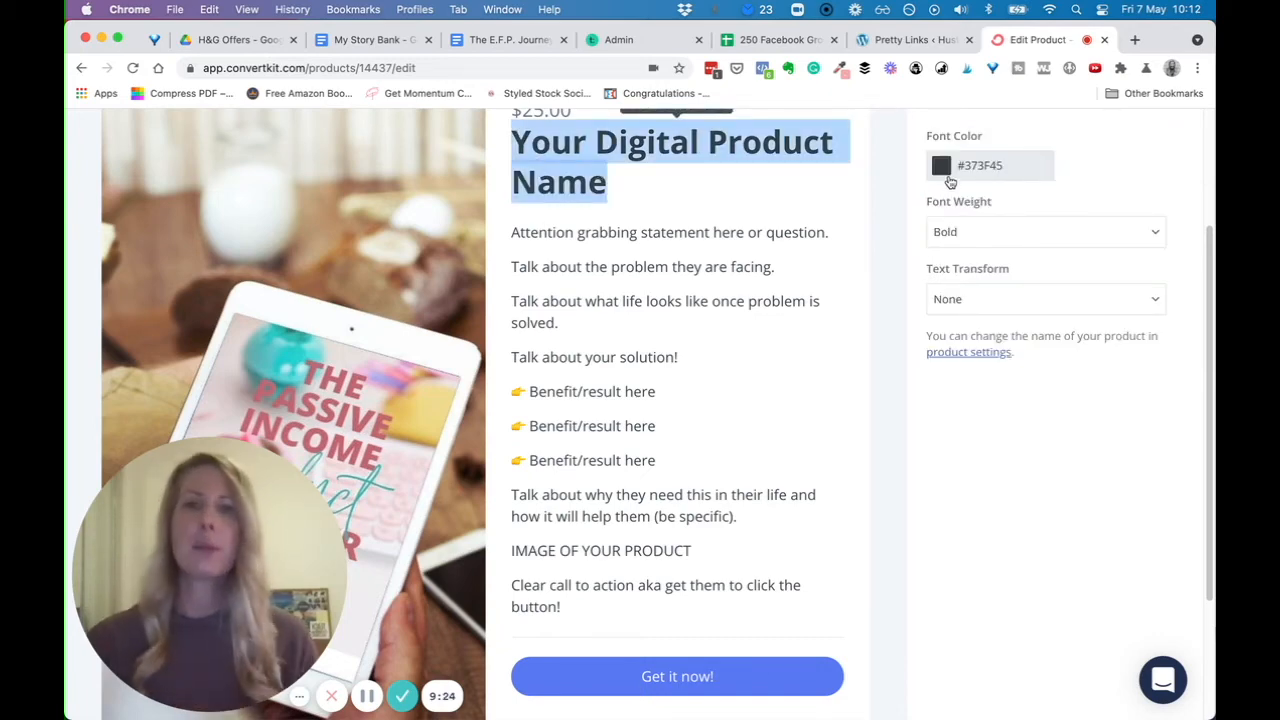
Set the "Get it now!" purchase button's background color to the dark pink #D70E5A and save the product
{"action": "left_click", "coordinate": [748, 679]}
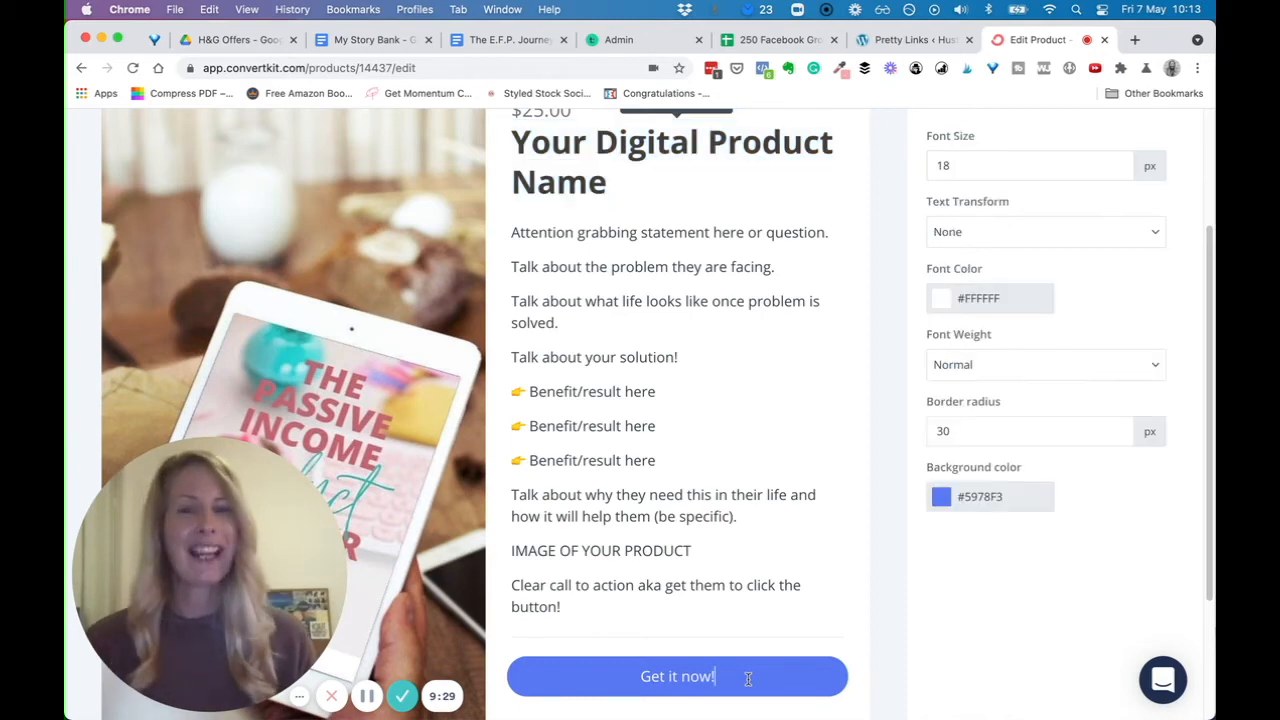
{"action": "left_click", "coordinate": [945, 503]}
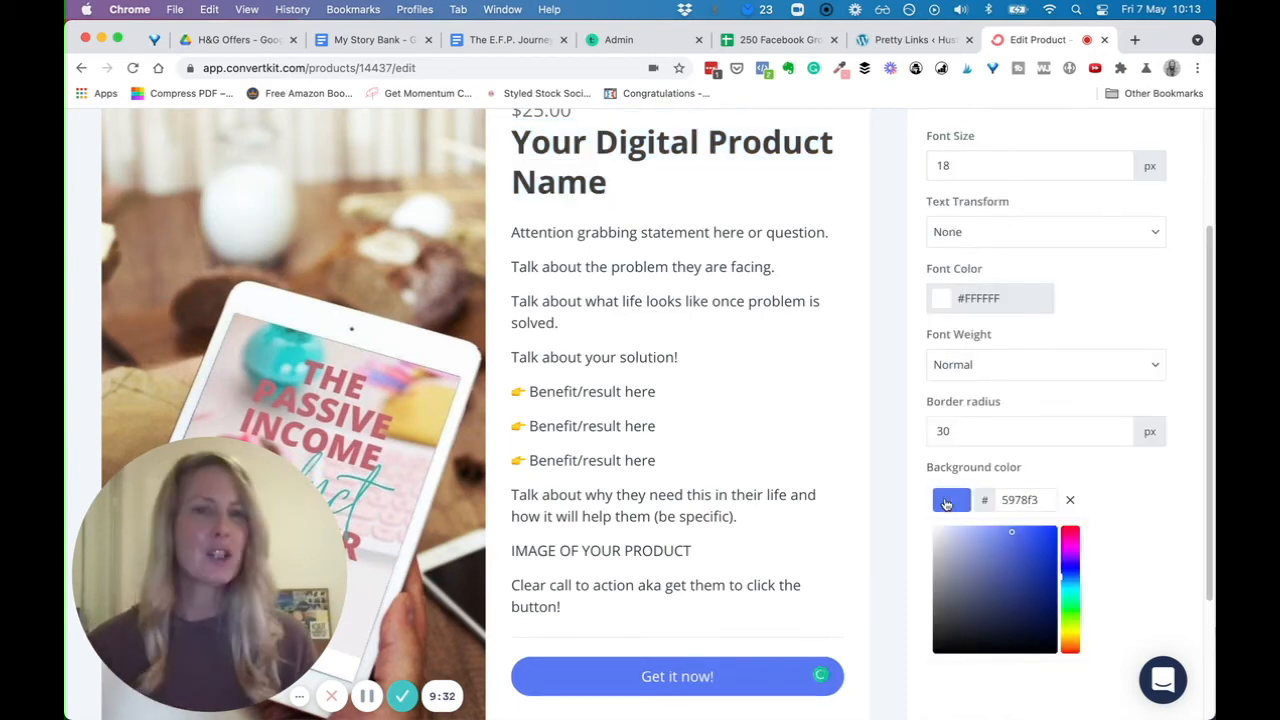
{"action": "left_click", "coordinate": [1077, 540]}
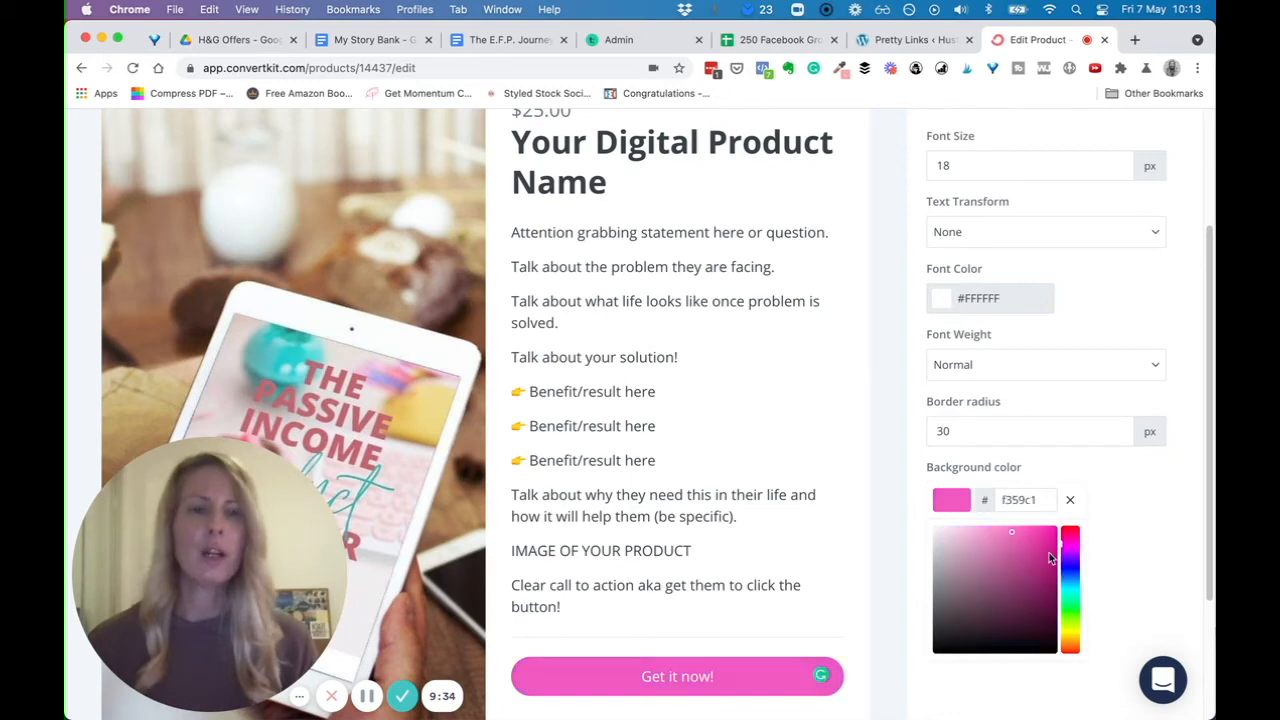
{"action": "left_click", "coordinate": [1073, 536]}
{"action": "left_click", "coordinate": [1055, 540]}
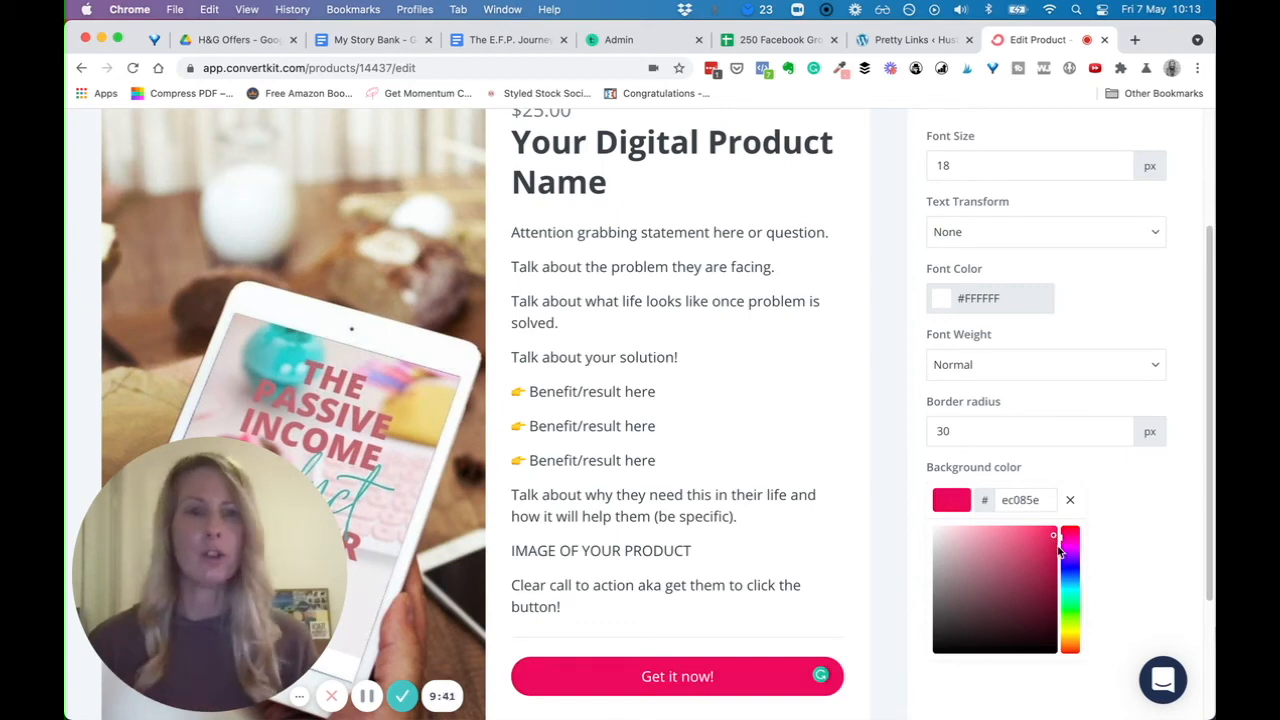
{"action": "left_click", "coordinate": [1050, 546]}
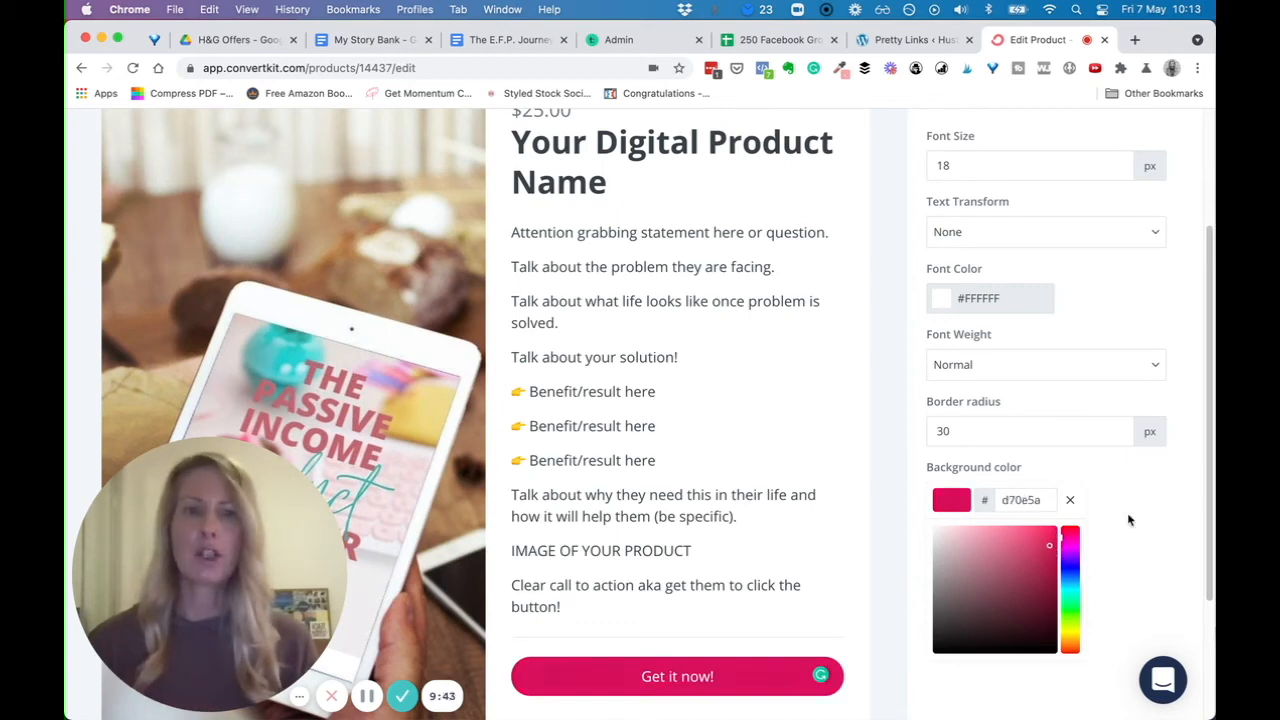
{"action": "left_click", "coordinate": [1130, 522]}
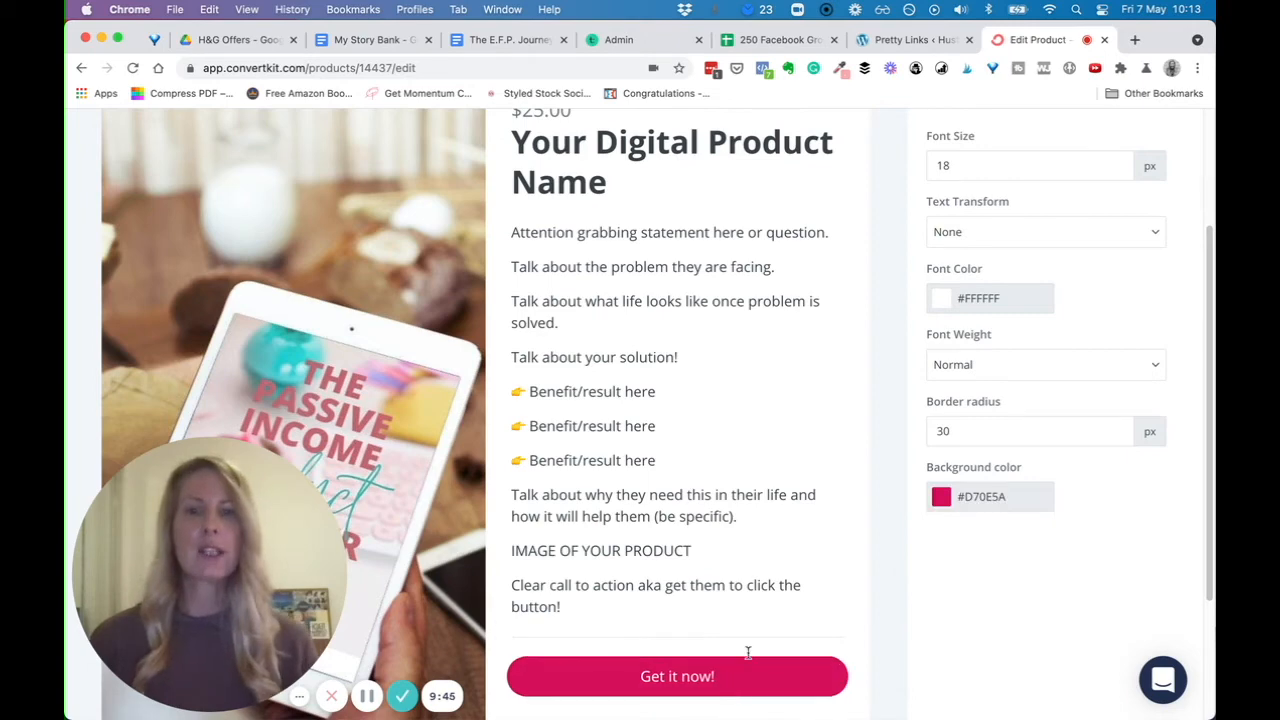
{"action": "scroll", "coordinate": [747, 646], "scroll_direction": "down", "scroll_amount": 1}
{"action": "scroll", "coordinate": [750, 636], "scroll_direction": "up", "scroll_amount": 3}
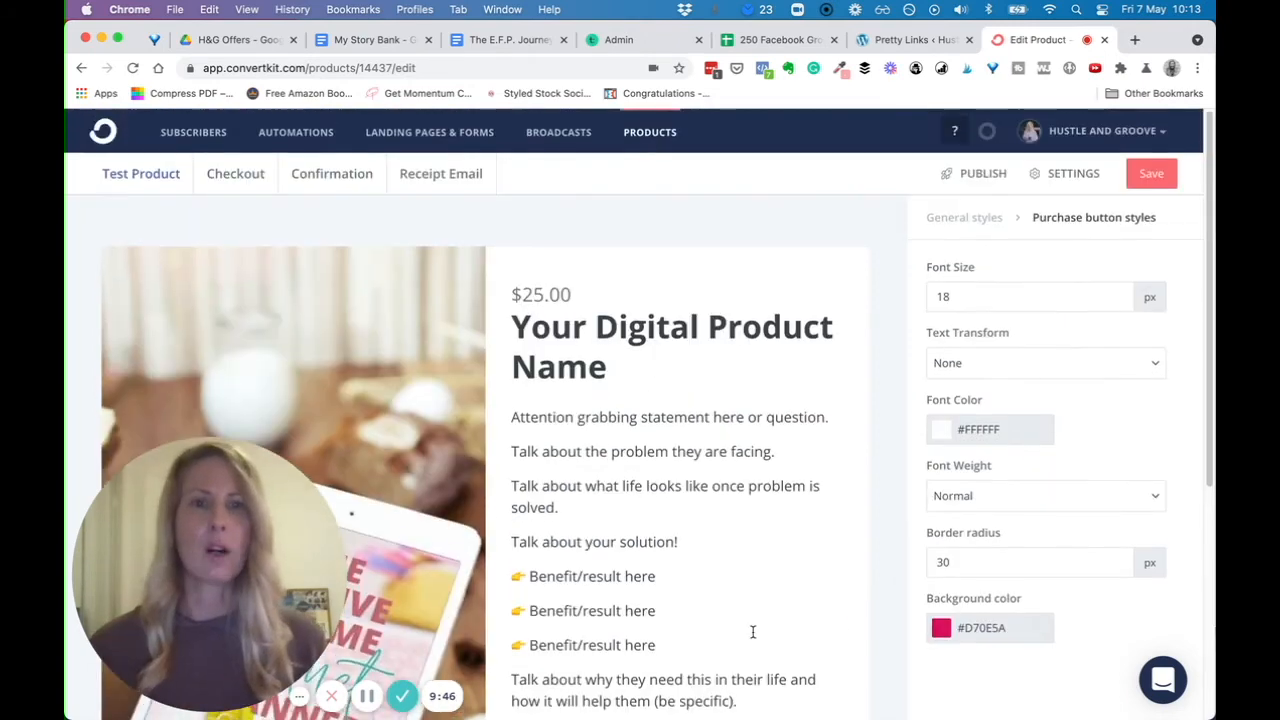
{"action": "left_click", "coordinate": [1165, 176]}
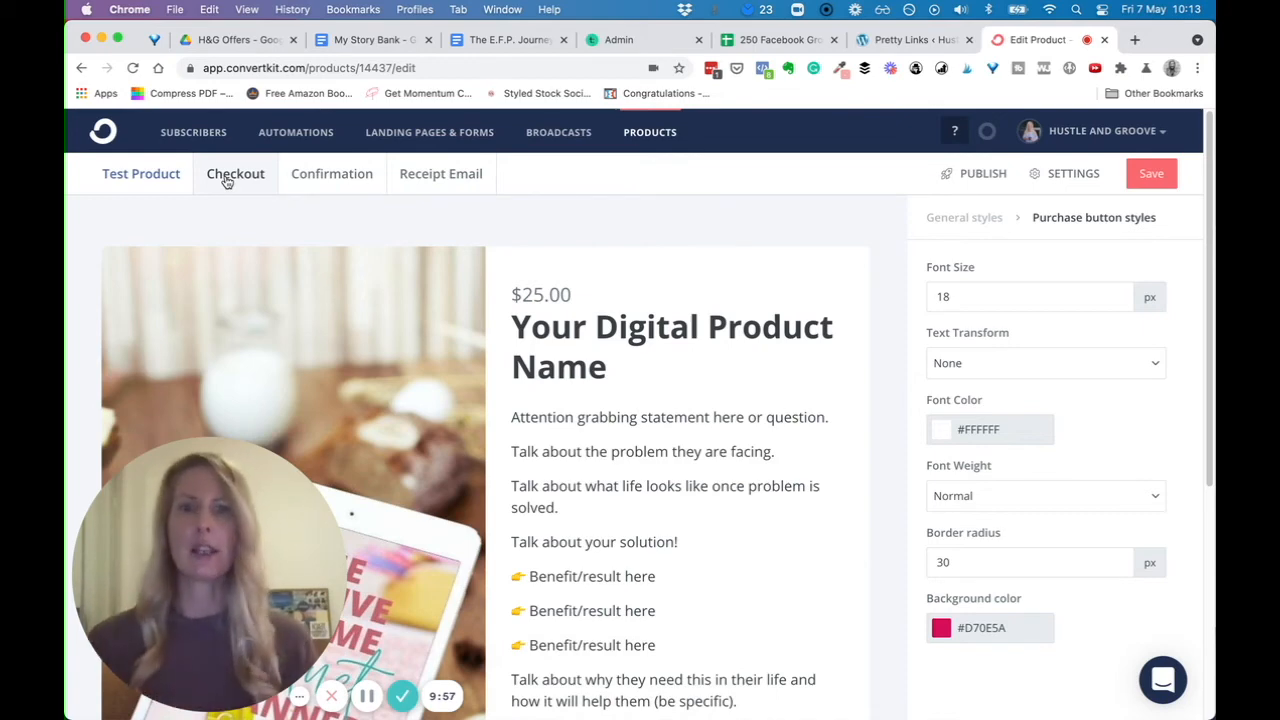
Examine the checkout page's order summary, email and payment fields, Pay button and general style options
{"action": "left_click", "coordinate": [227, 180]}
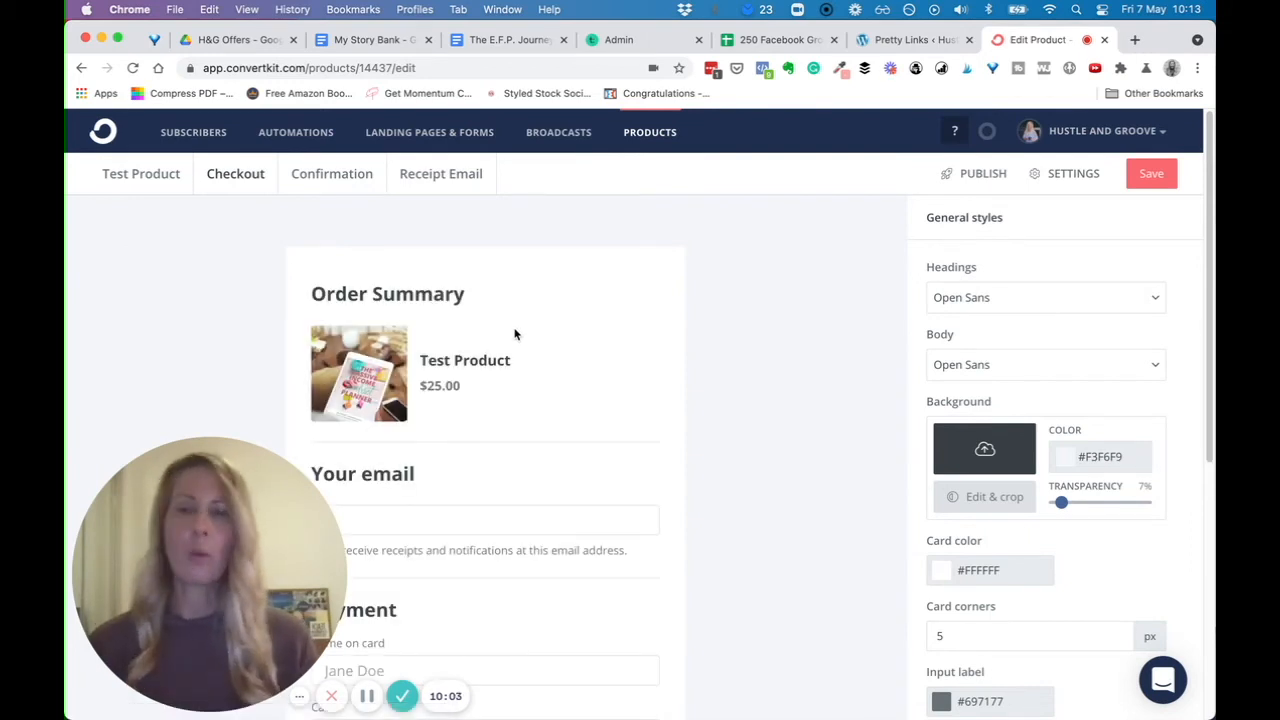
{"action": "scroll", "coordinate": [528, 336], "scroll_direction": "down", "scroll_amount": 2}
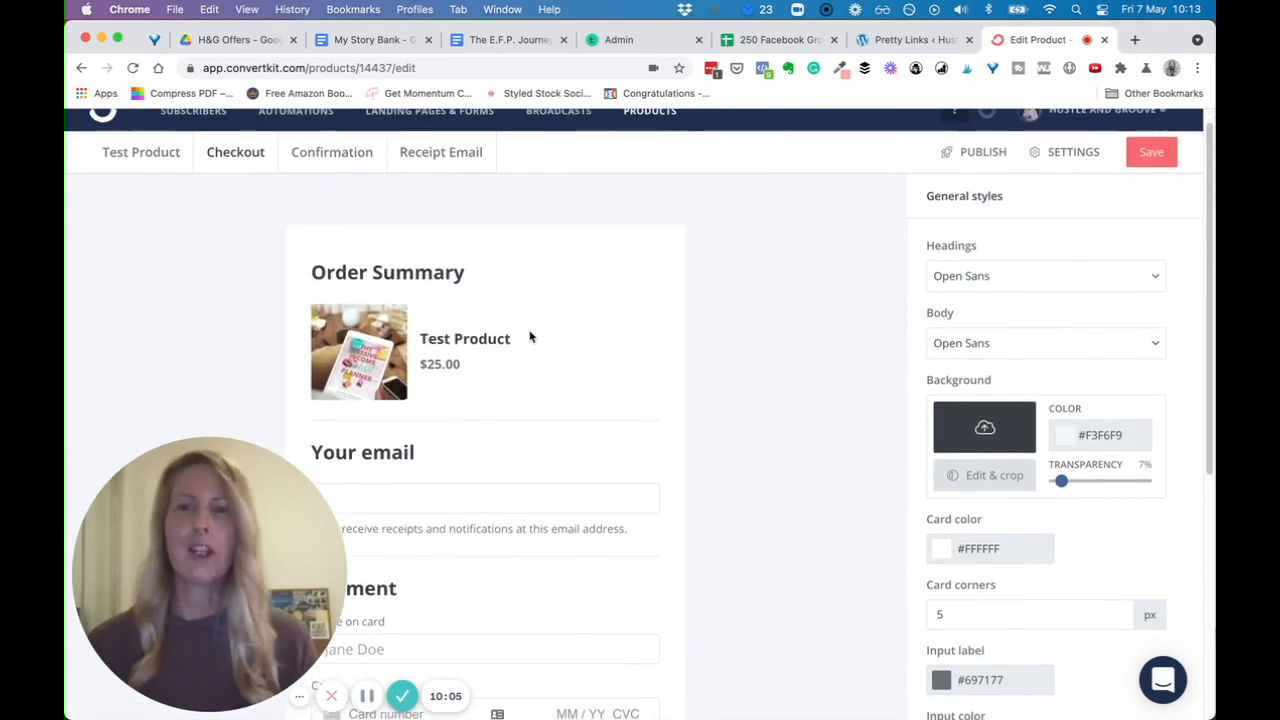
{"action": "scroll", "coordinate": [530, 336], "scroll_direction": "down", "scroll_amount": 6}
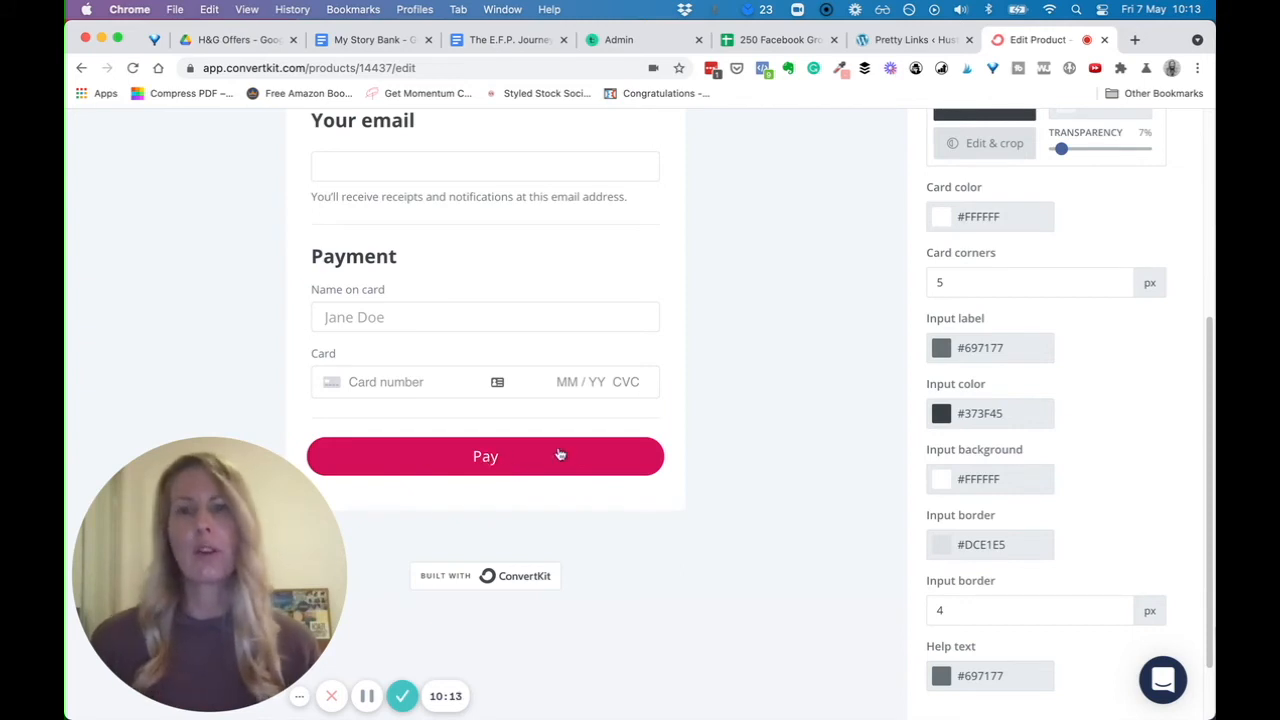
{"action": "scroll", "coordinate": [561, 455], "scroll_direction": "up", "scroll_amount": 3}
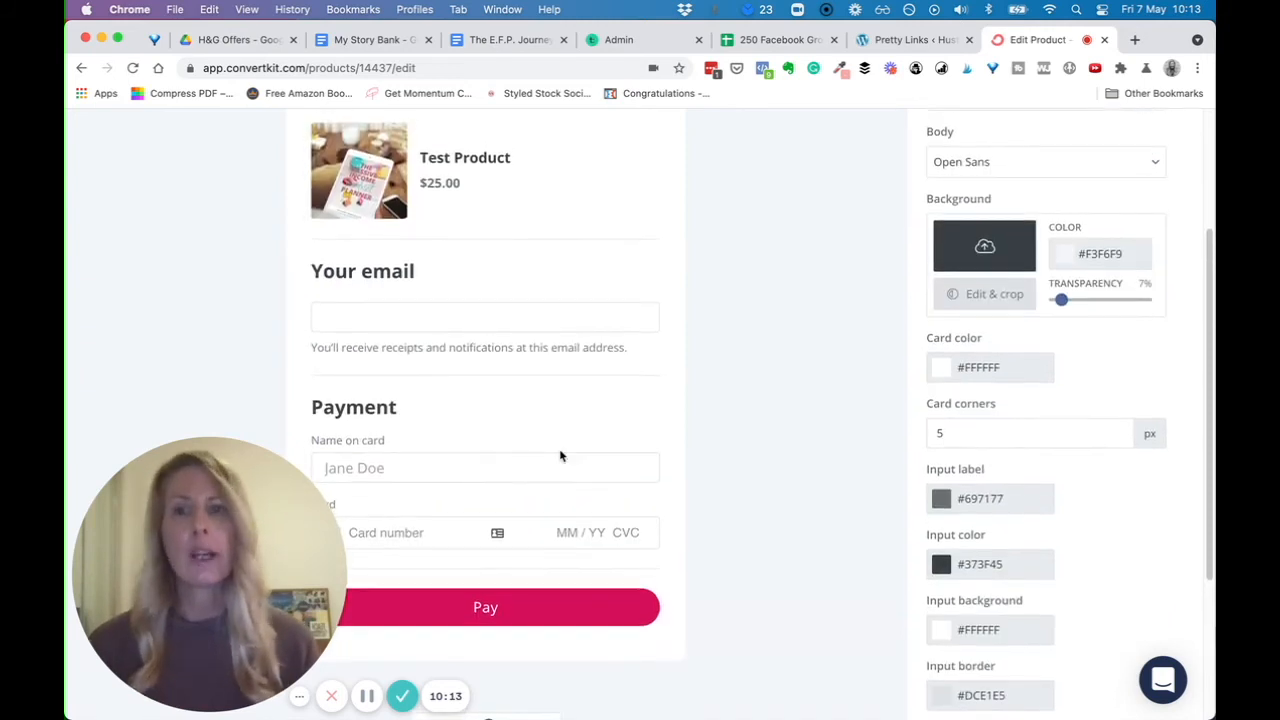
{"action": "scroll", "coordinate": [561, 449], "scroll_direction": "up", "scroll_amount": 5}
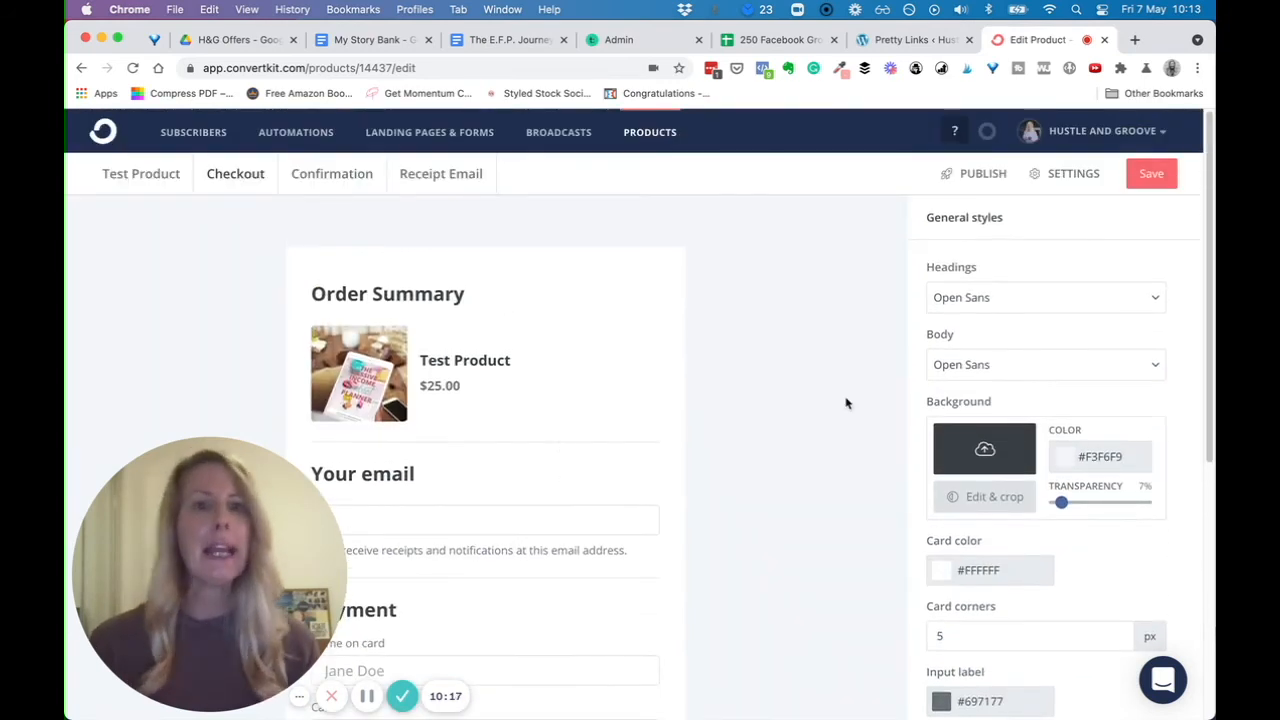
{"action": "scroll", "coordinate": [896, 386], "scroll_direction": "down", "scroll_amount": 5}
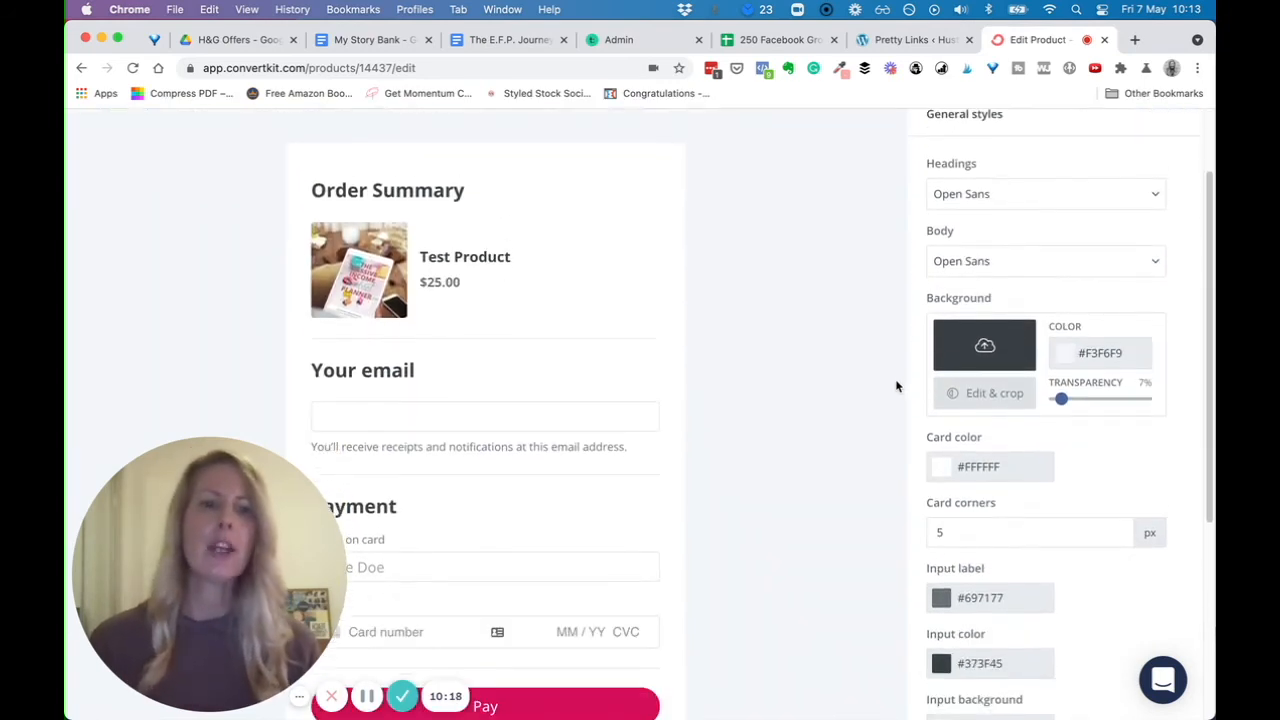
{"action": "scroll", "coordinate": [618, 379], "scroll_direction": "up", "scroll_amount": 5}
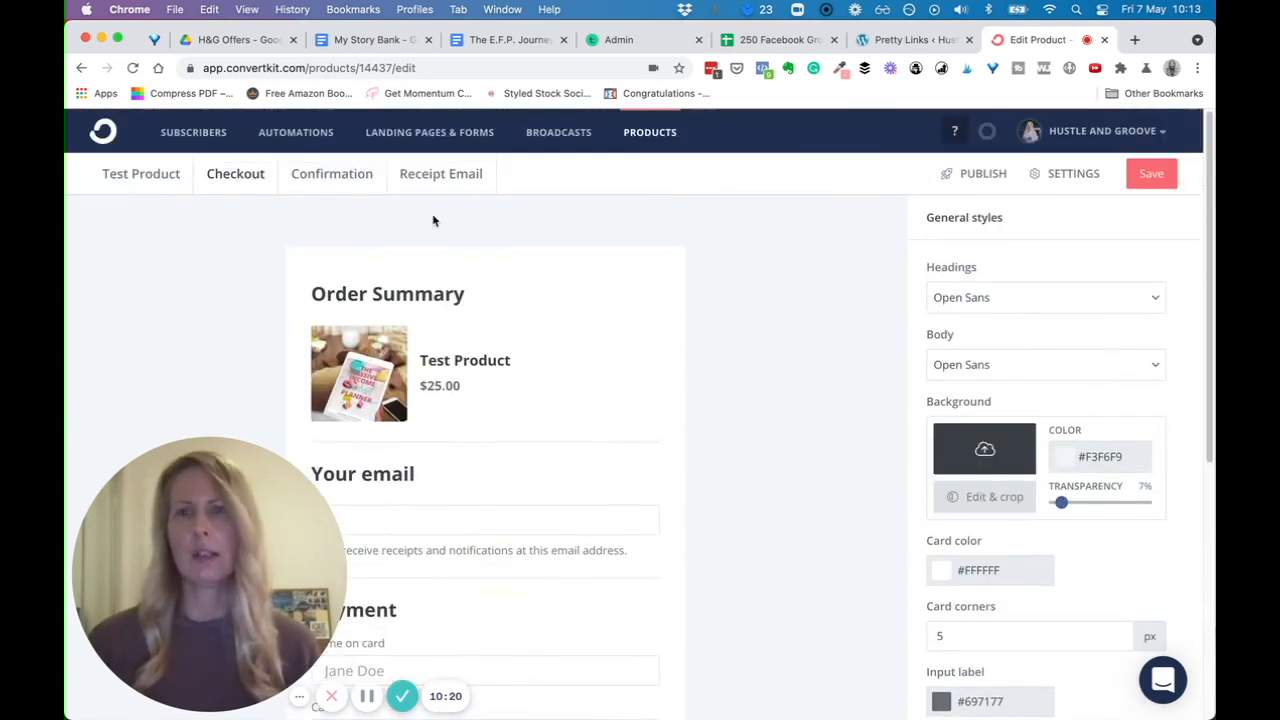
Set the background color of the confirmation page's "Thank You!" title to turquoise #07D1D1
{"action": "left_click", "coordinate": [325, 173]}
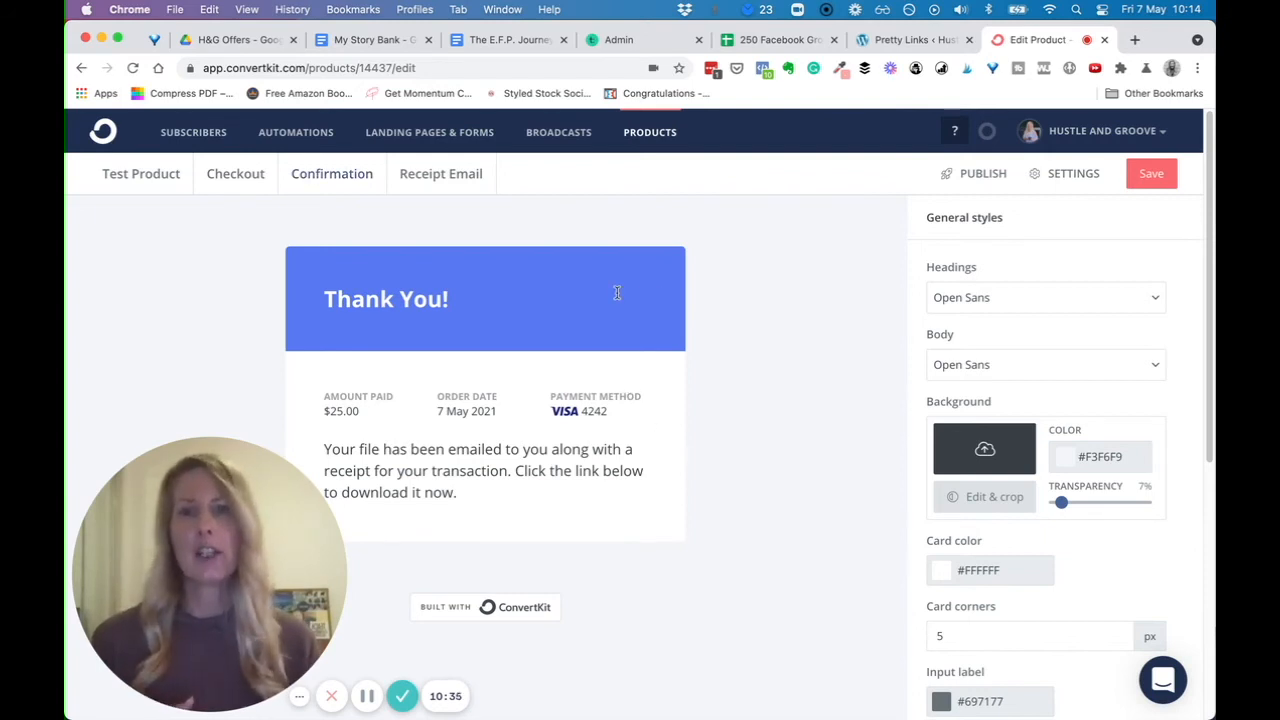
{"action": "left_click", "coordinate": [453, 304]}
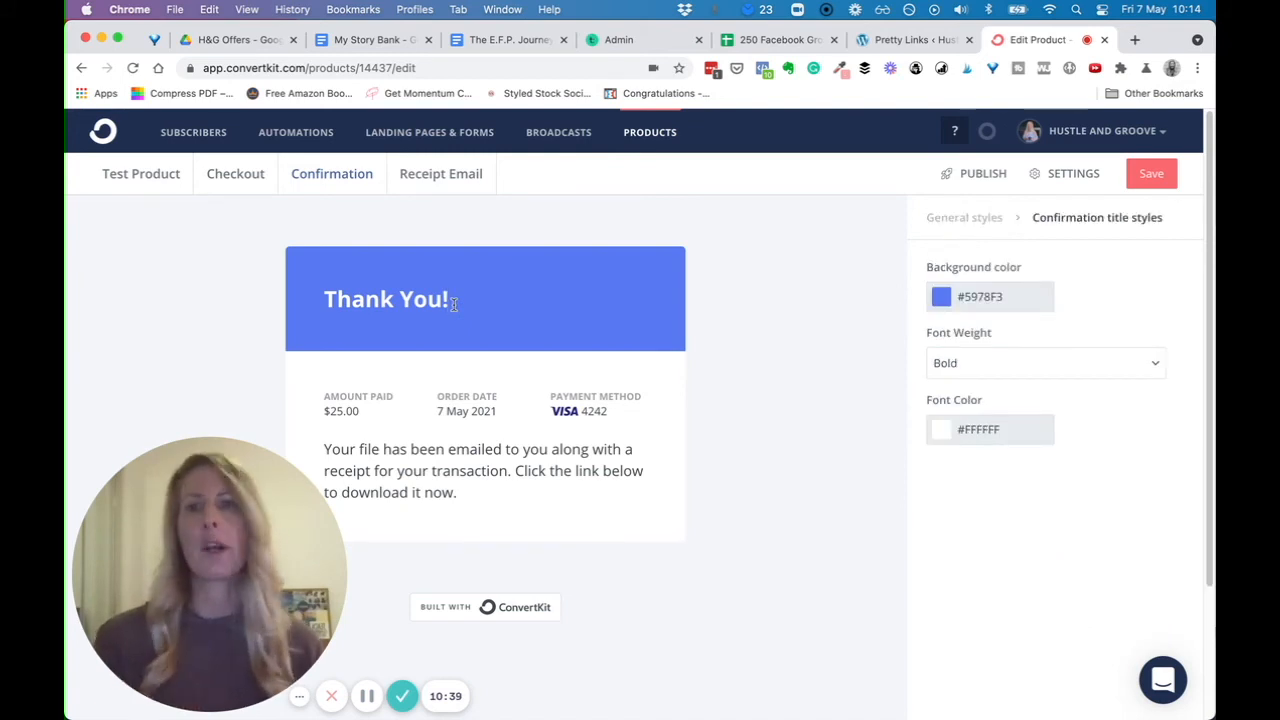
{"action": "left_click", "coordinate": [941, 300]}
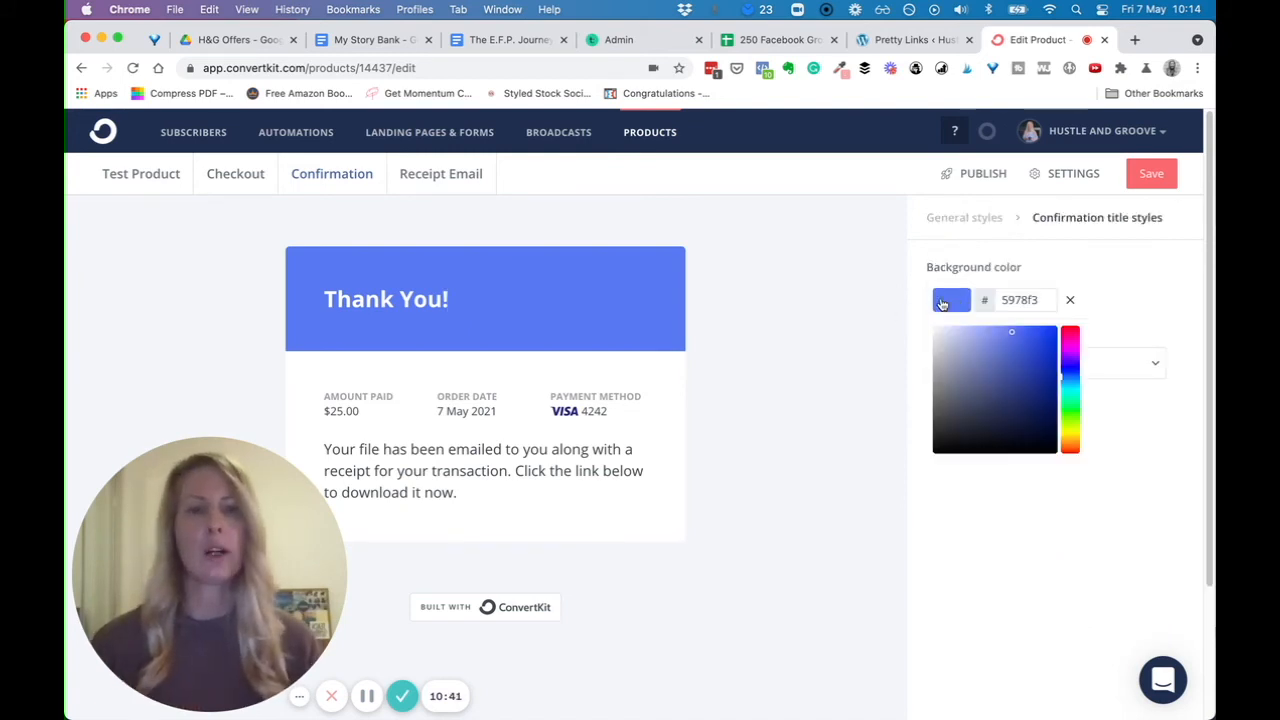
{"action": "left_click", "coordinate": [1077, 401]}
{"action": "left_click", "coordinate": [1077, 395]}
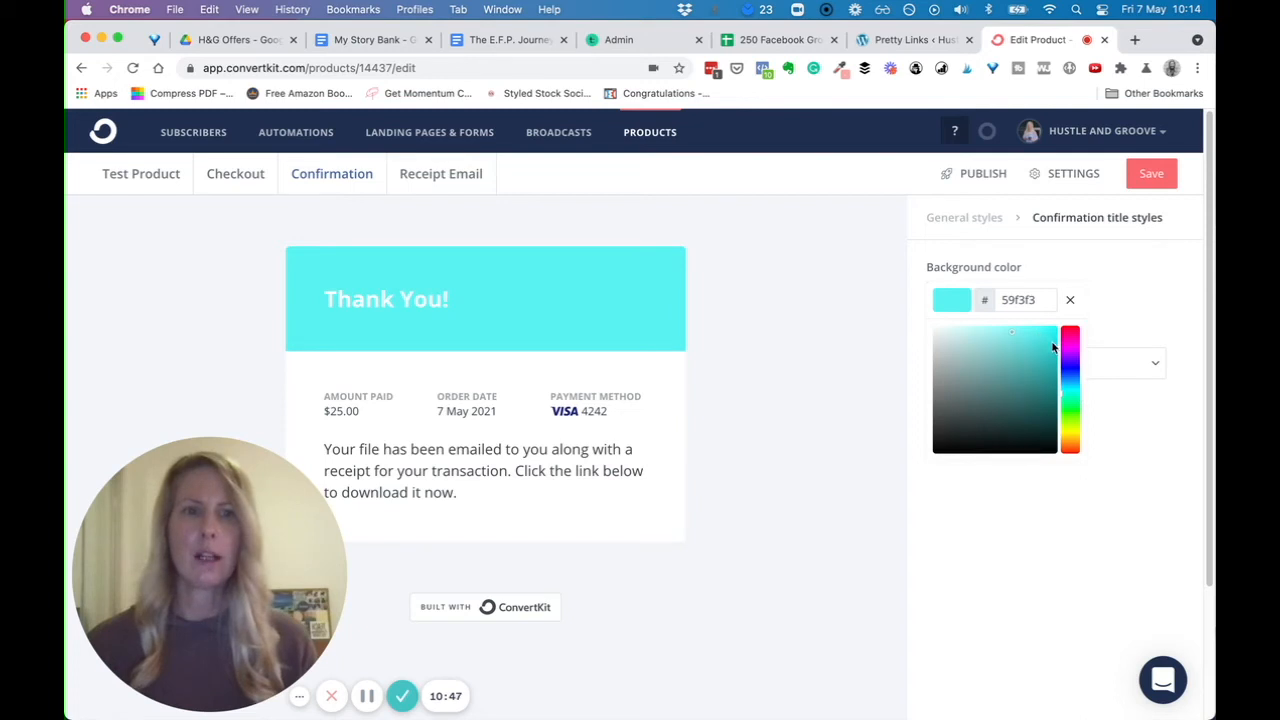
{"action": "left_click", "coordinate": [1053, 347]}
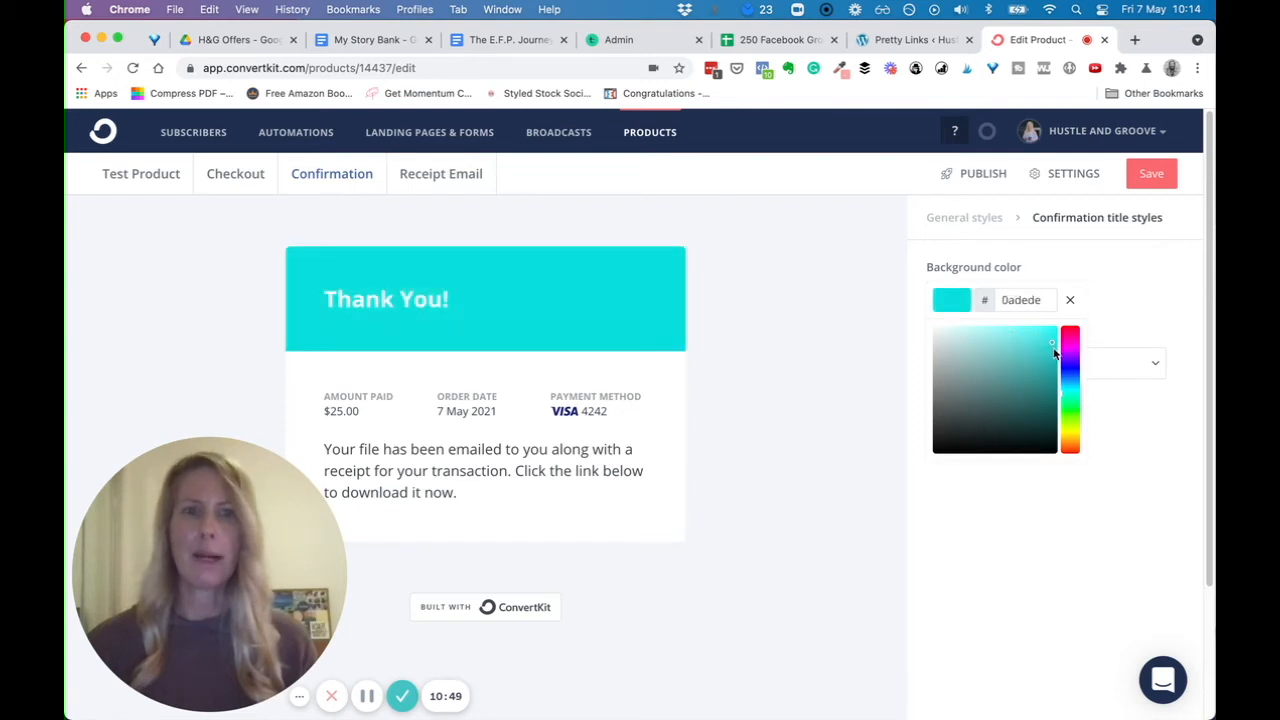
{"action": "left_click", "coordinate": [1056, 355]}
{"action": "left_click", "coordinate": [1129, 300]}
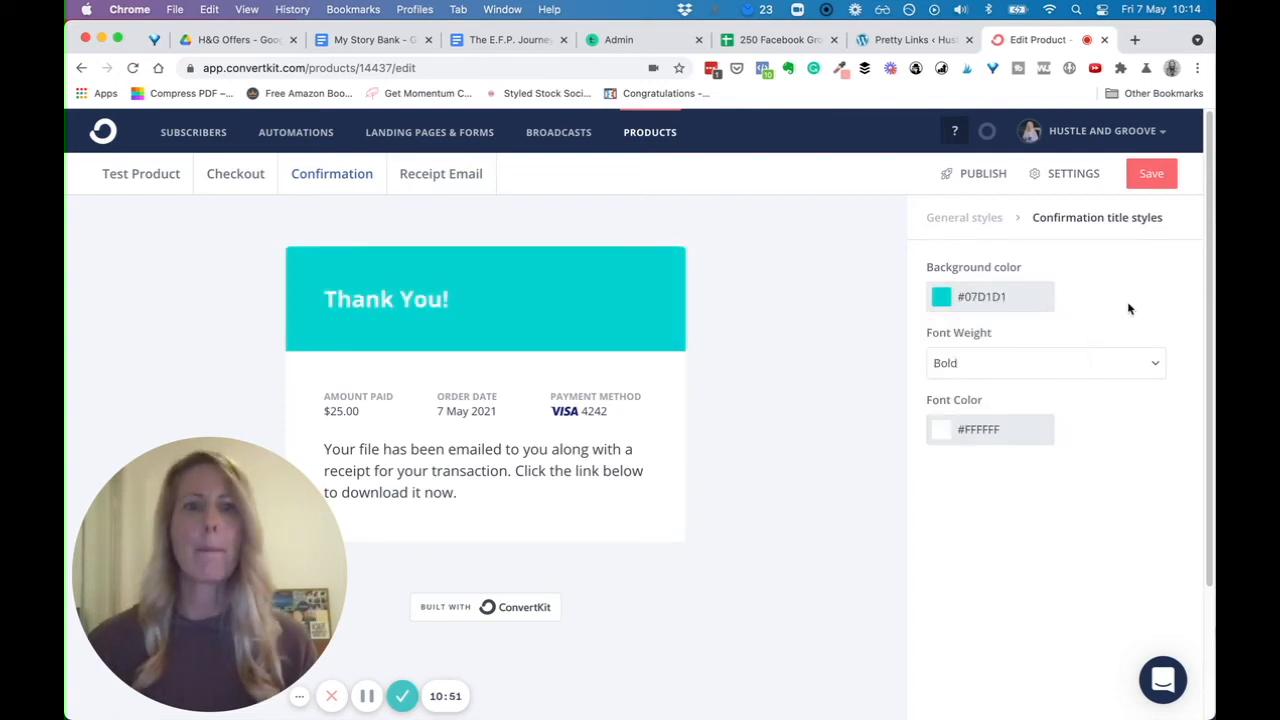
Insert a button on a new line below the confirmation text and bring up its URL and style settings
{"action": "left_click", "coordinate": [468, 474]}
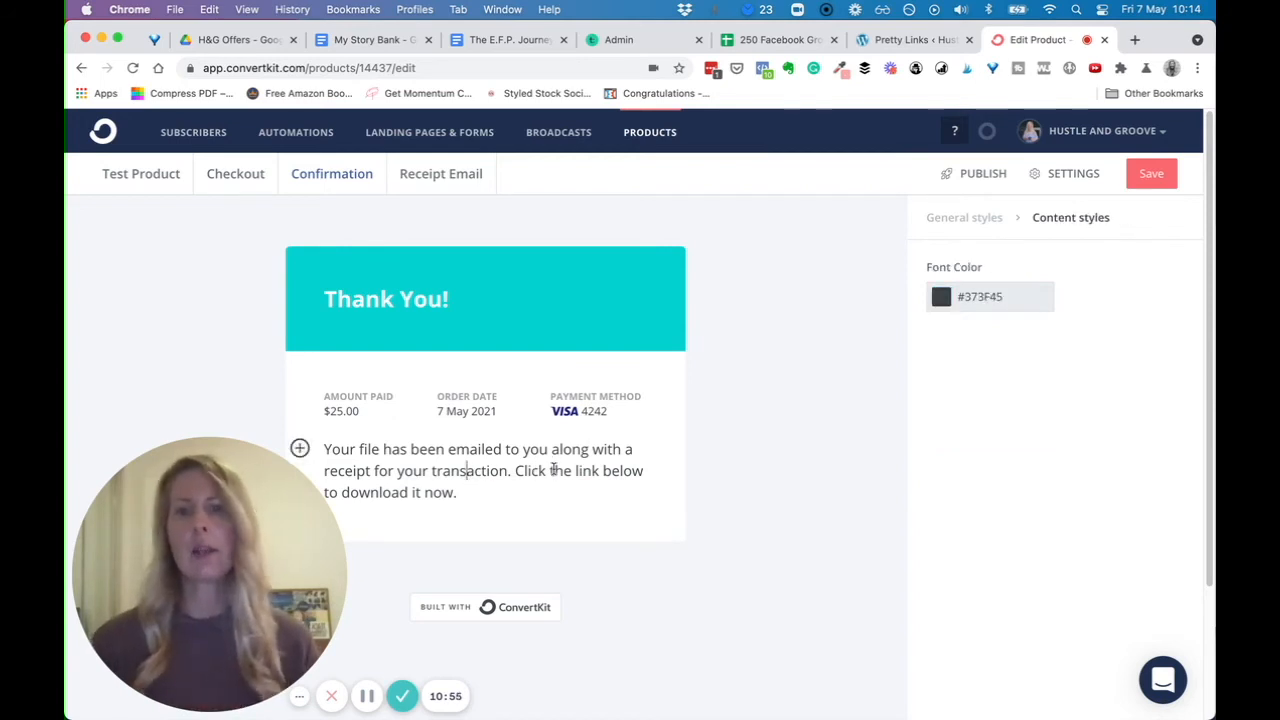
{"action": "left_click", "coordinate": [517, 474]}
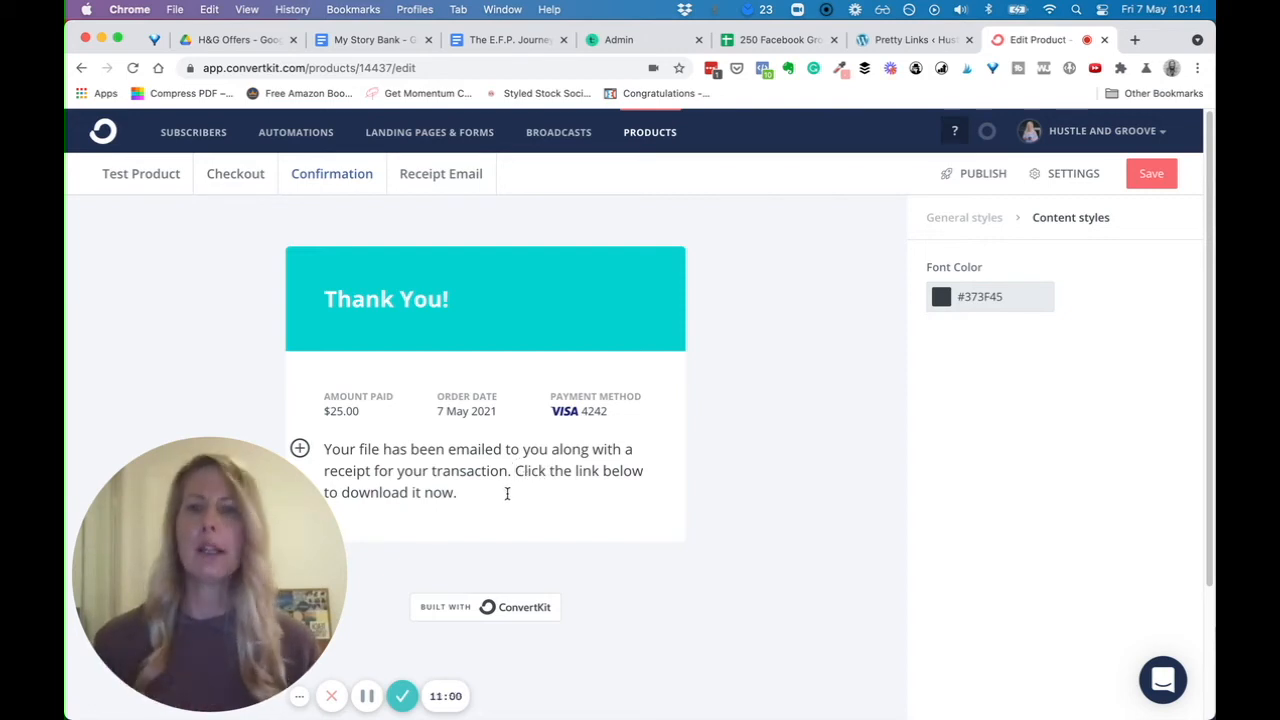
{"action": "key", "text": "Return"}
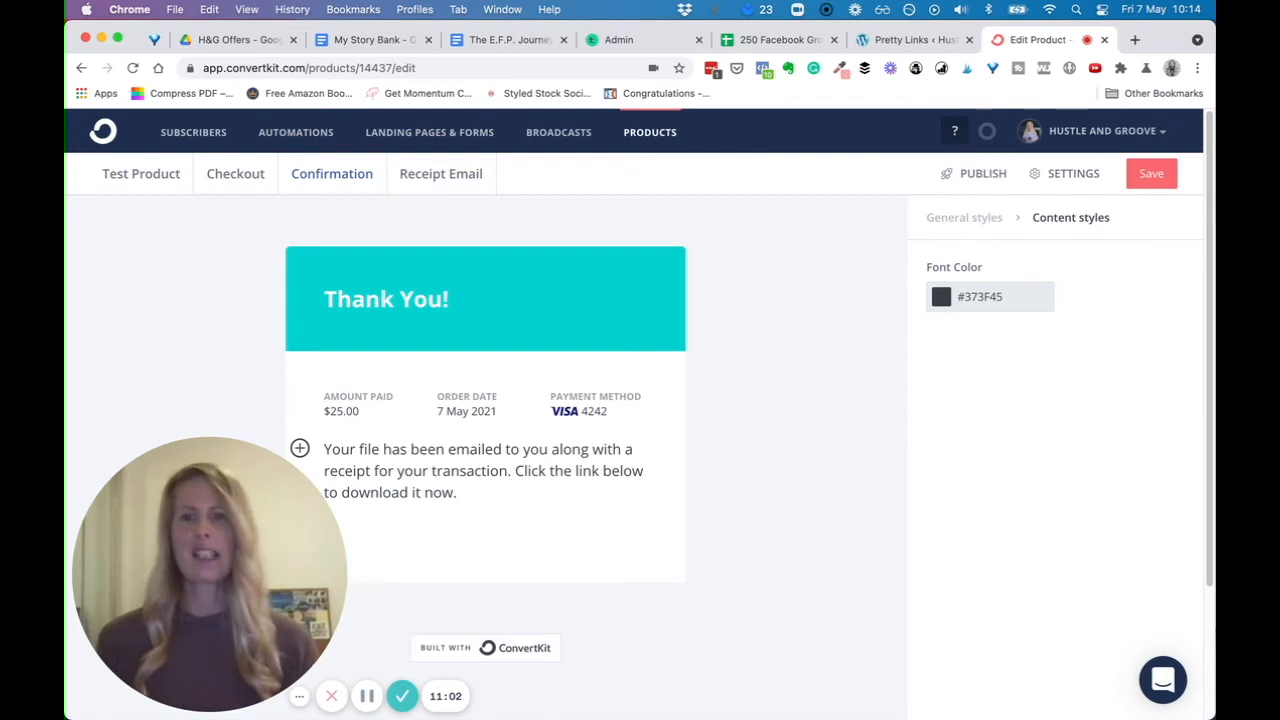
{"action": "scroll", "coordinate": [529, 480], "scroll_direction": "down", "scroll_amount": 3}
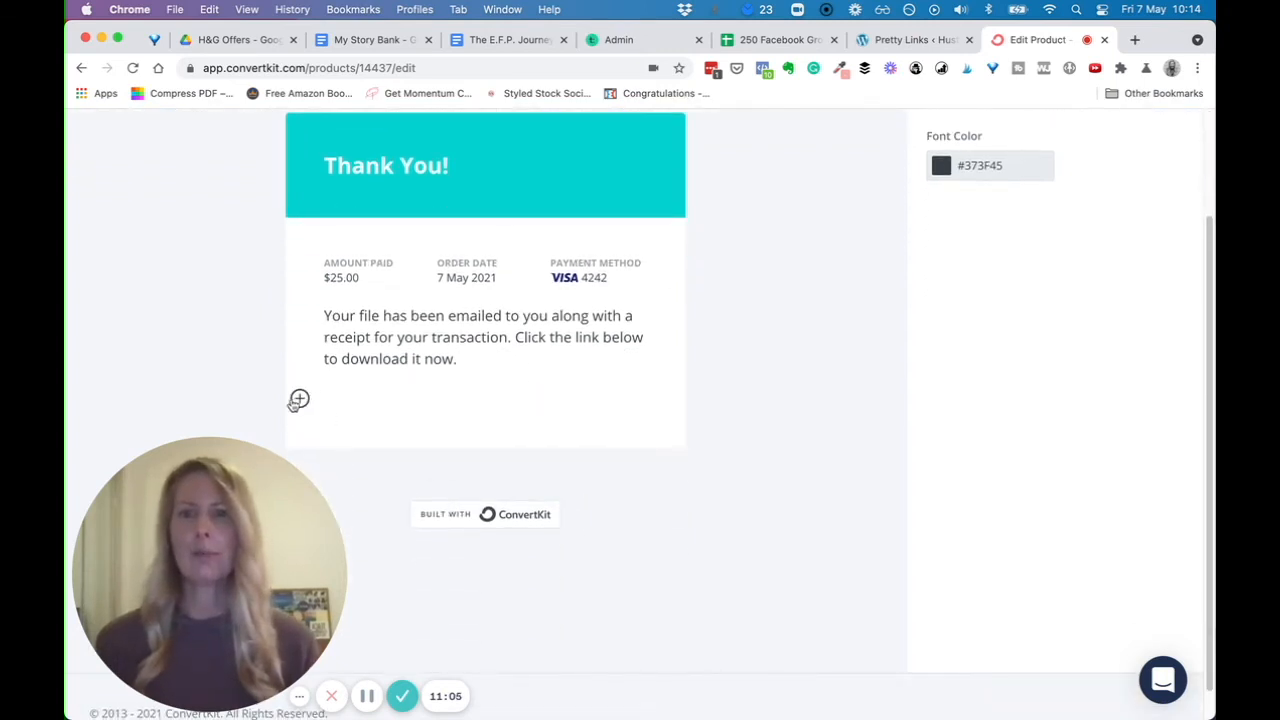
{"action": "left_click", "coordinate": [300, 398]}
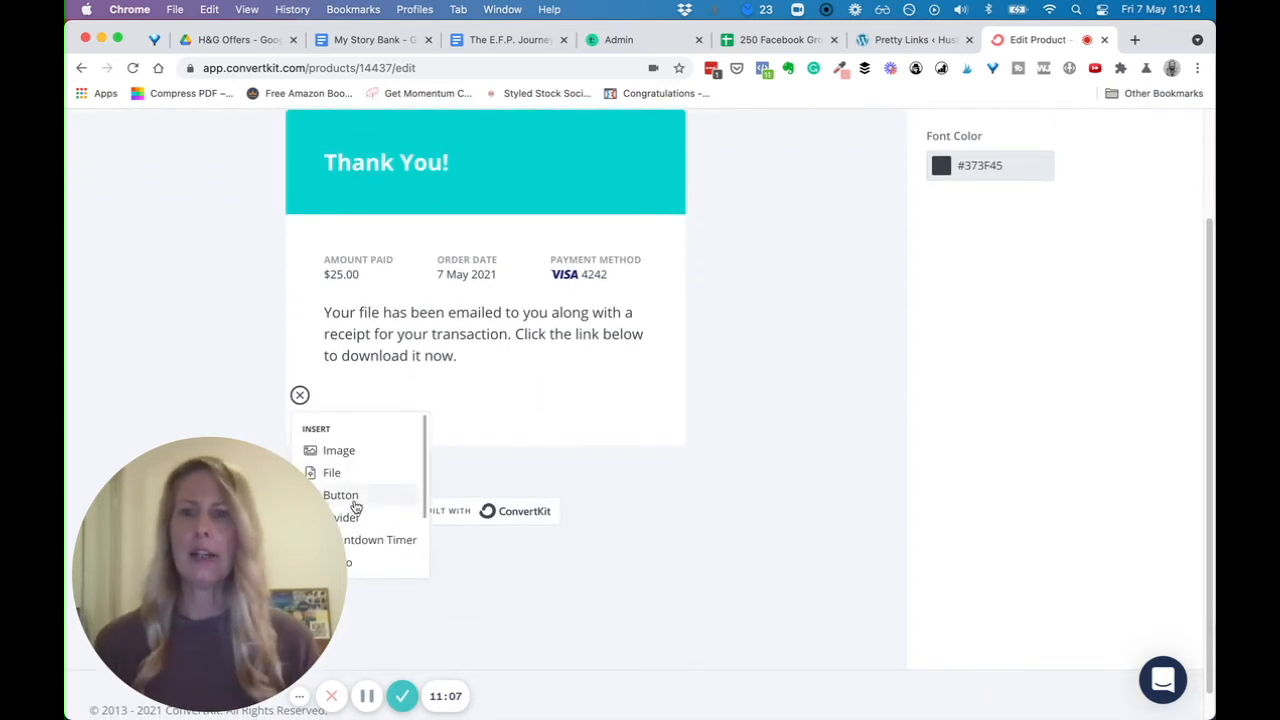
{"action": "left_click", "coordinate": [354, 506]}
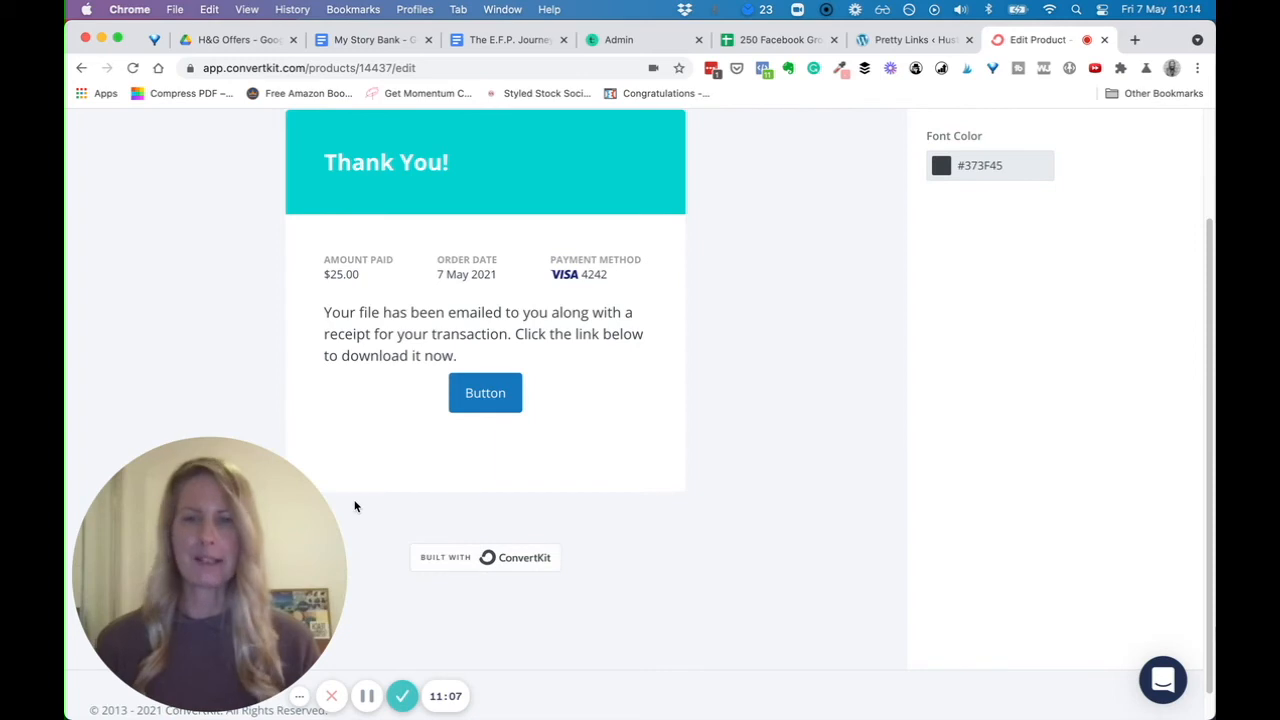
{"action": "left_click", "coordinate": [484, 392]}
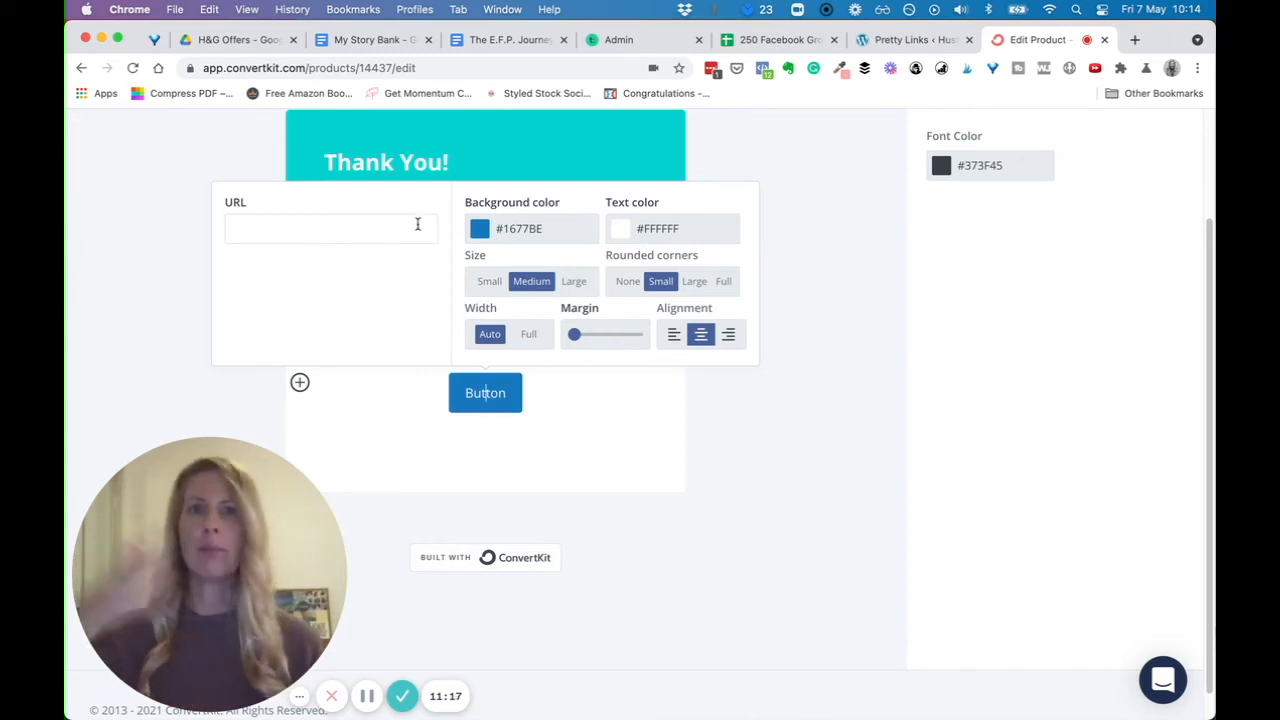
{"action": "left_click", "coordinate": [560, 412]}
Delete the inserted button from the confirmation page and save the product
{"action": "double_click", "coordinate": [486, 389]}
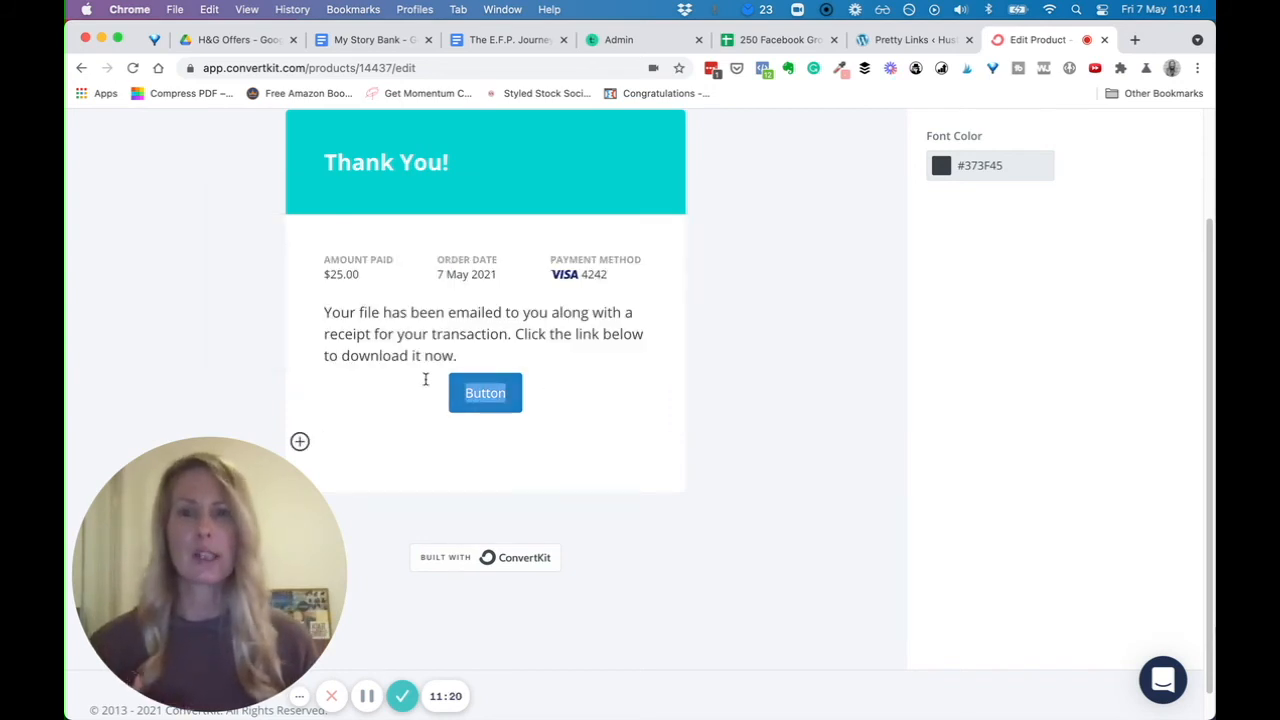
{"action": "key", "text": "BackSpace"}
{"action": "key", "text": "BackSpace"}
{"action": "key", "text": "BackSpace"}
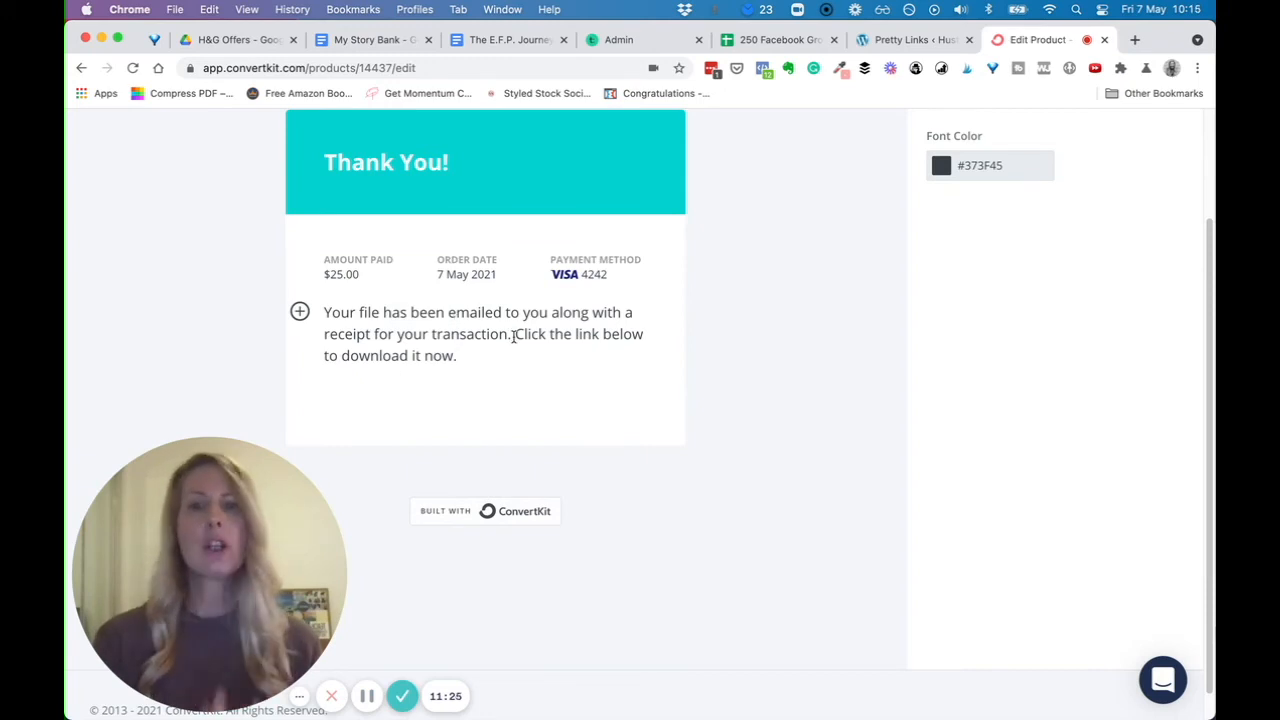
{"action": "scroll", "coordinate": [512, 336], "scroll_direction": "up", "scroll_amount": 3}
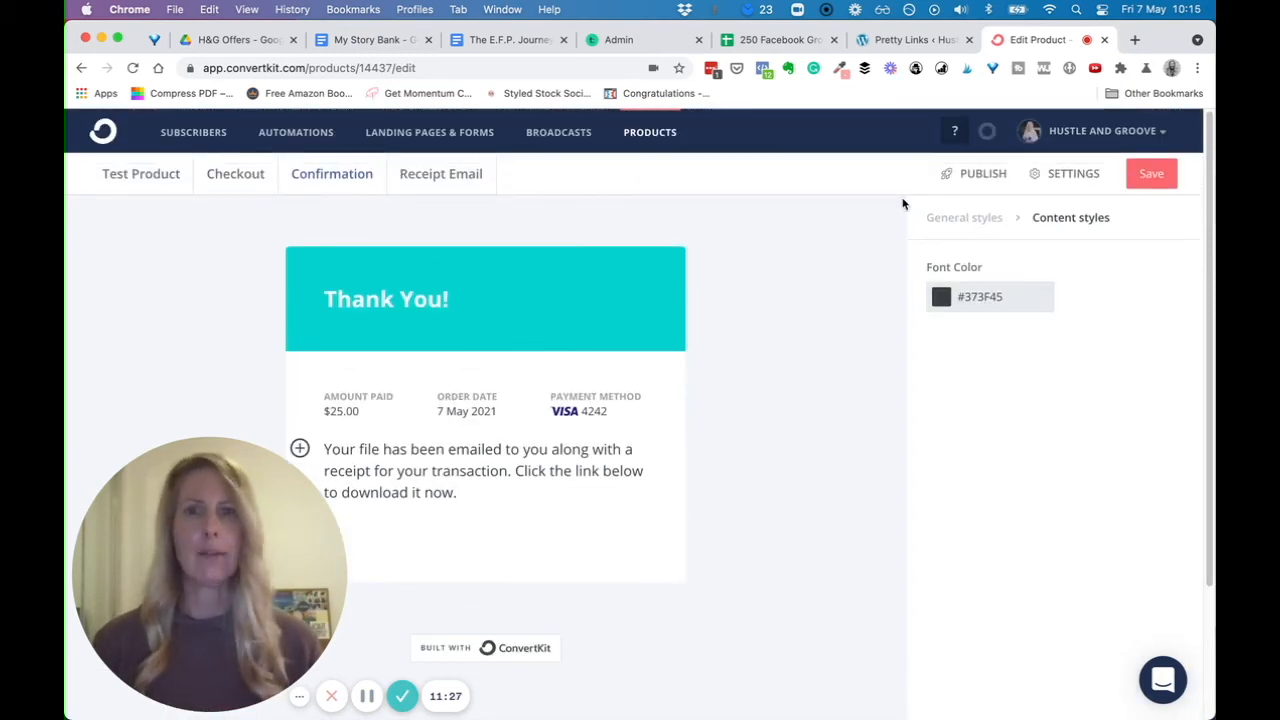
{"action": "left_click", "coordinate": [1160, 178]}
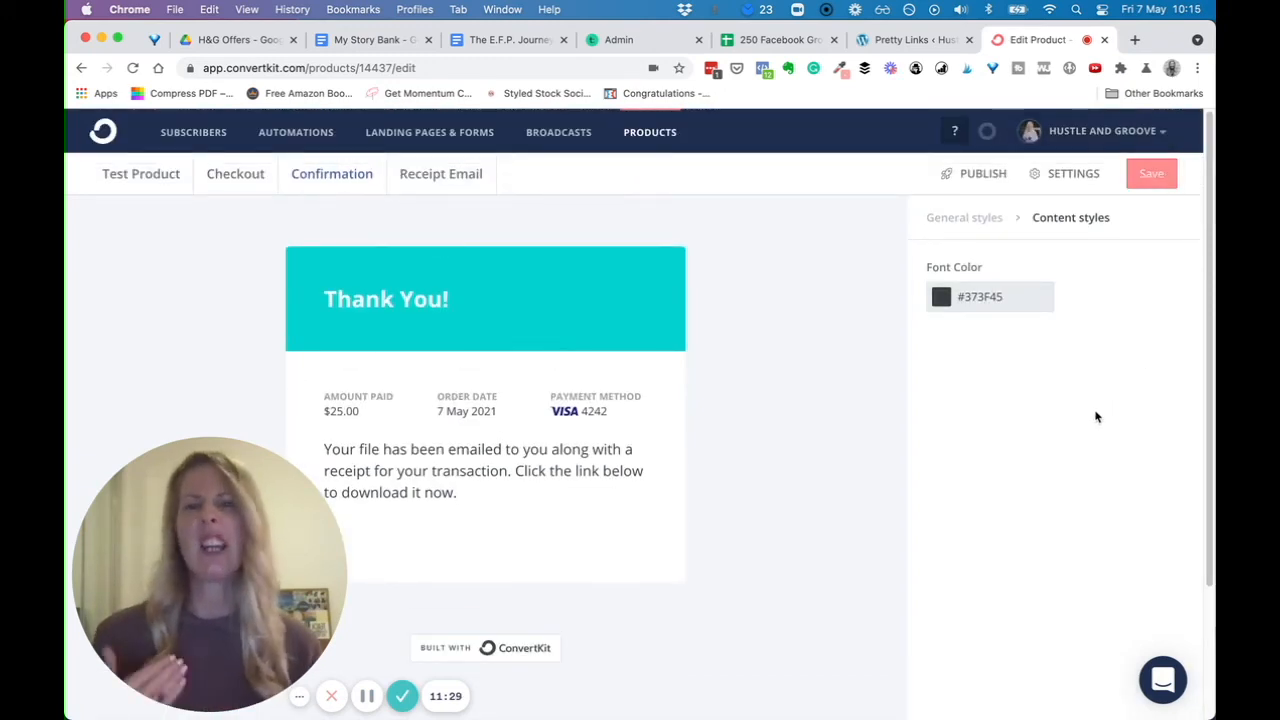
Review the receipt email's greeting, message text, order summary and Download button
{"action": "left_click", "coordinate": [441, 183]}
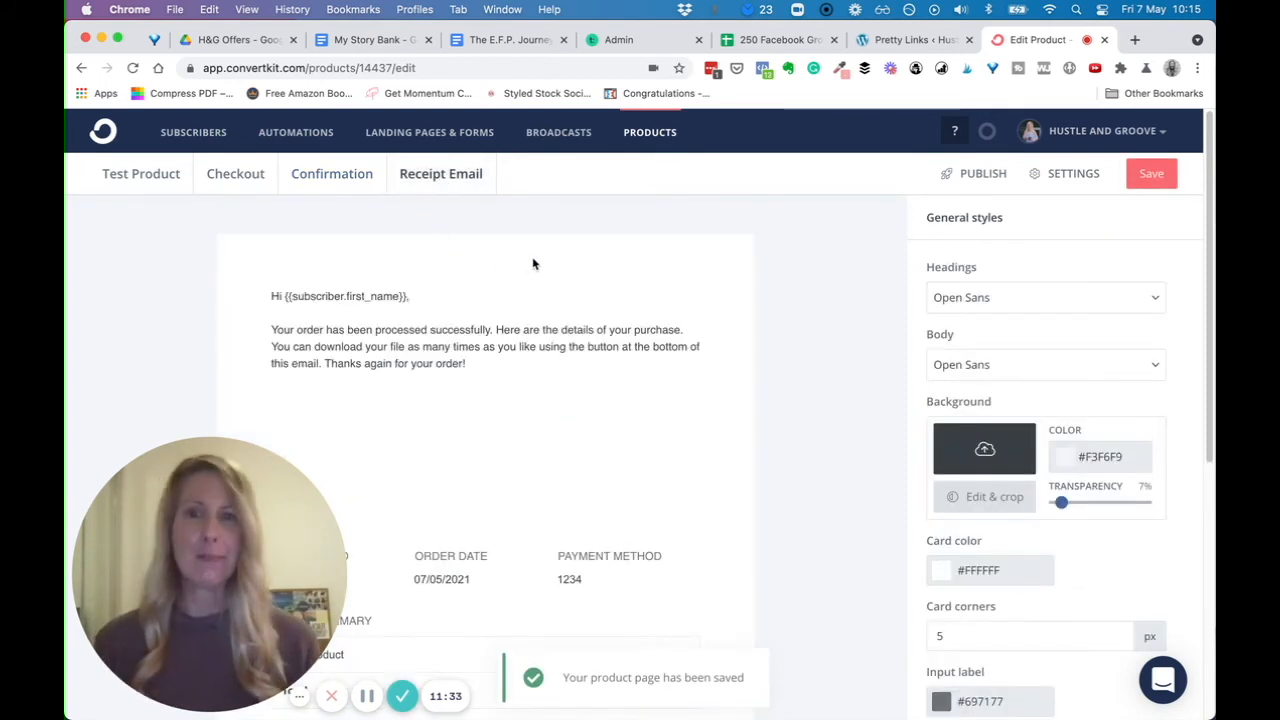
{"action": "scroll", "coordinate": [533, 265], "scroll_direction": "down", "scroll_amount": 1}
{"action": "scroll", "coordinate": [535, 264], "scroll_direction": "down", "scroll_amount": 8}
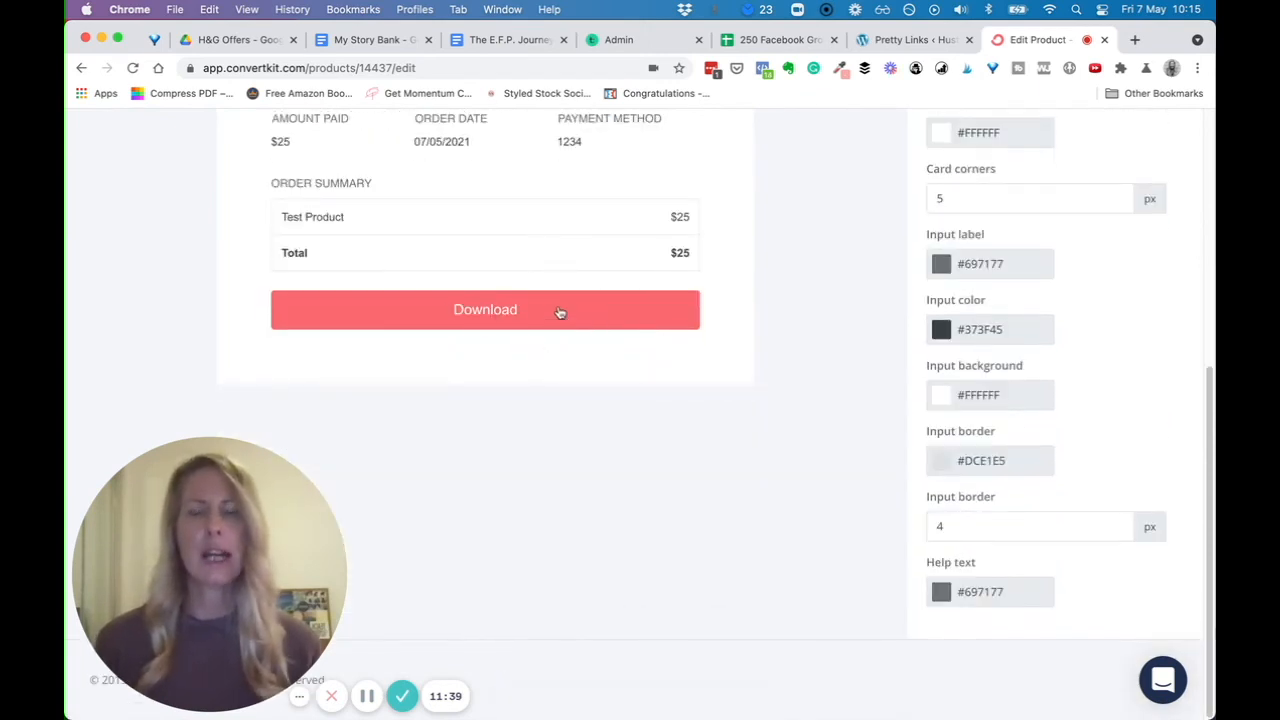
{"action": "scroll", "coordinate": [742, 272], "scroll_direction": "up", "scroll_amount": 4}
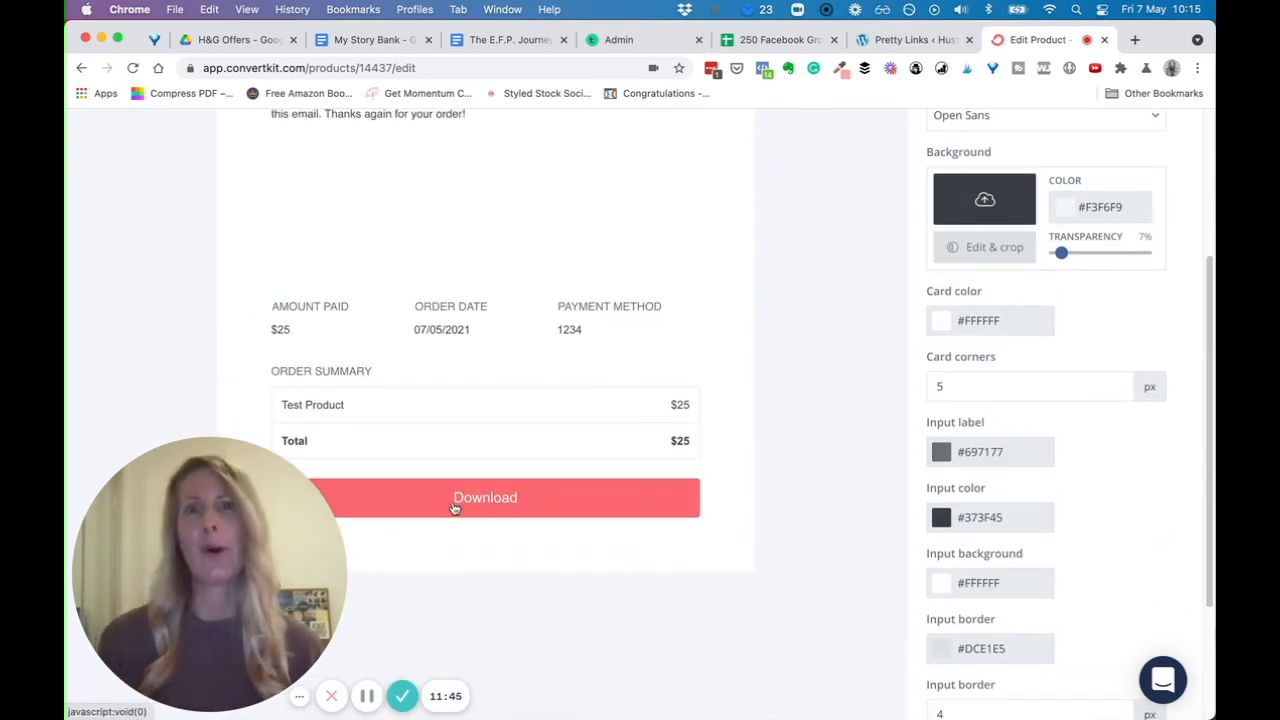
{"action": "scroll", "coordinate": [640, 337], "scroll_direction": "up", "scroll_amount": 5}
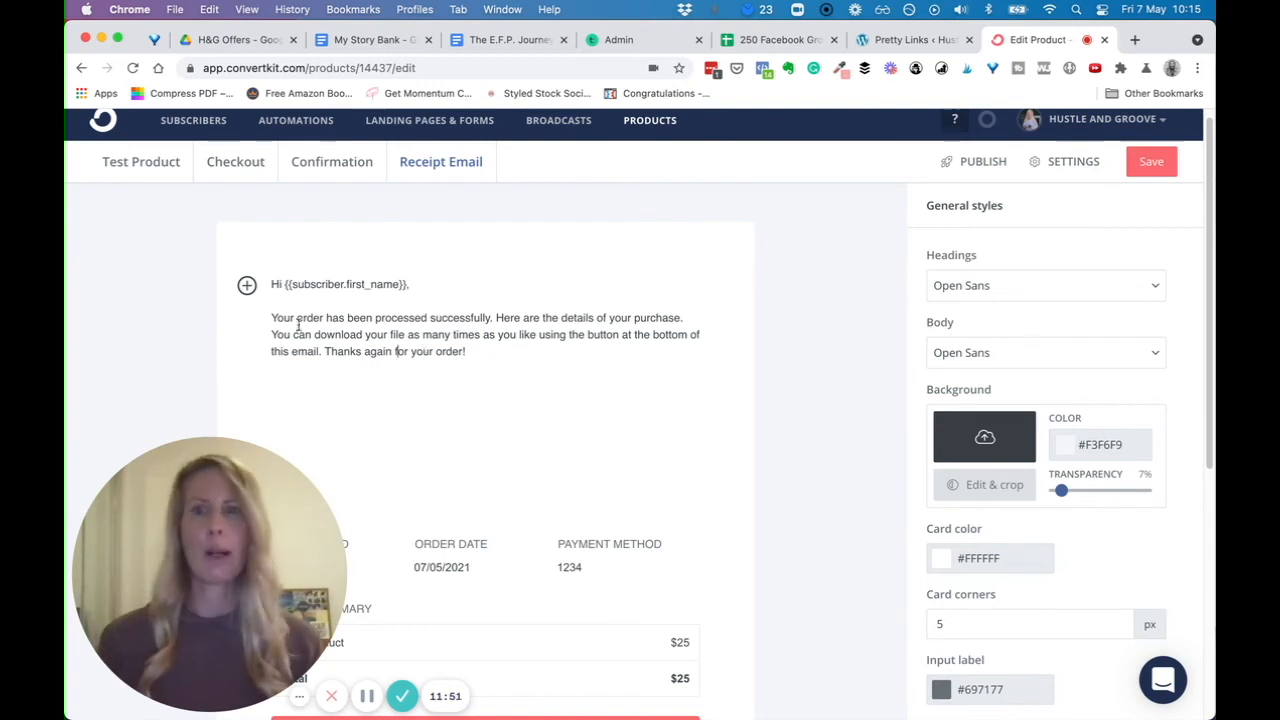
{"action": "left_click_drag", "start_coordinate": [273, 317], "coordinate": [502, 352]}
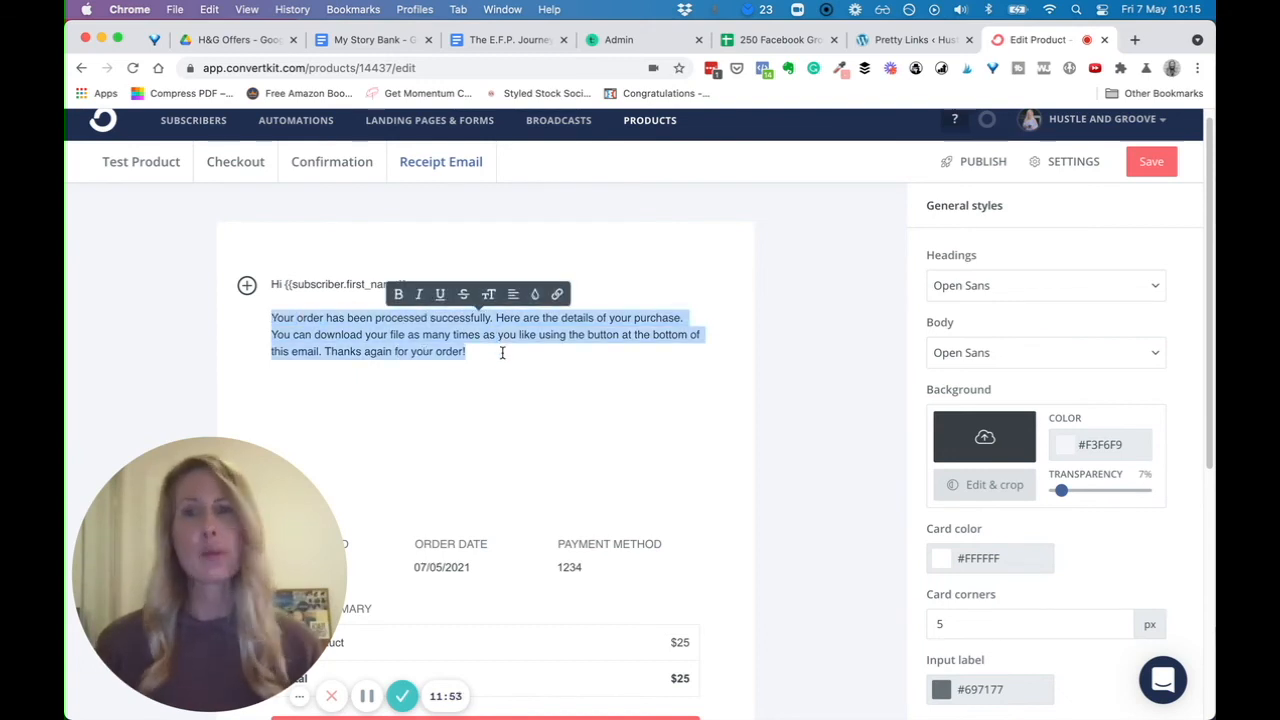
{"action": "left_click", "coordinate": [508, 343]}
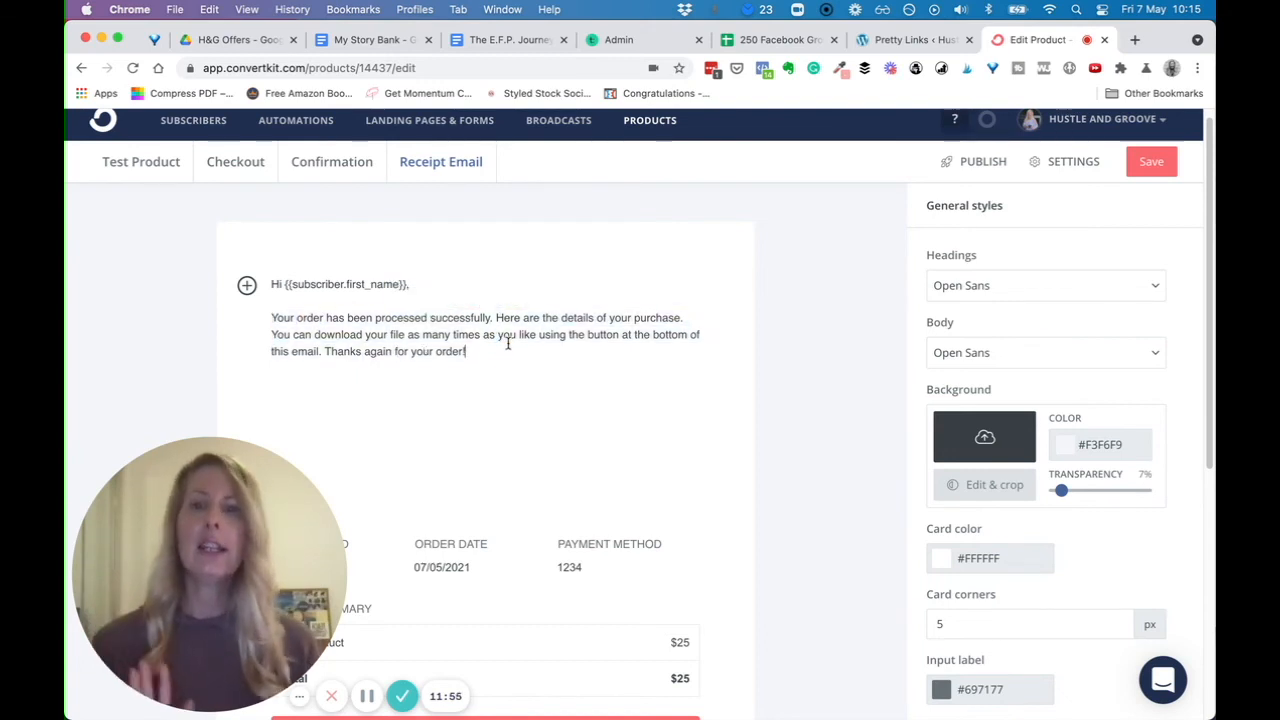
Copy the product's share link and open it in a new browser tab to review the live sales page
{"action": "left_click", "coordinate": [982, 163]}
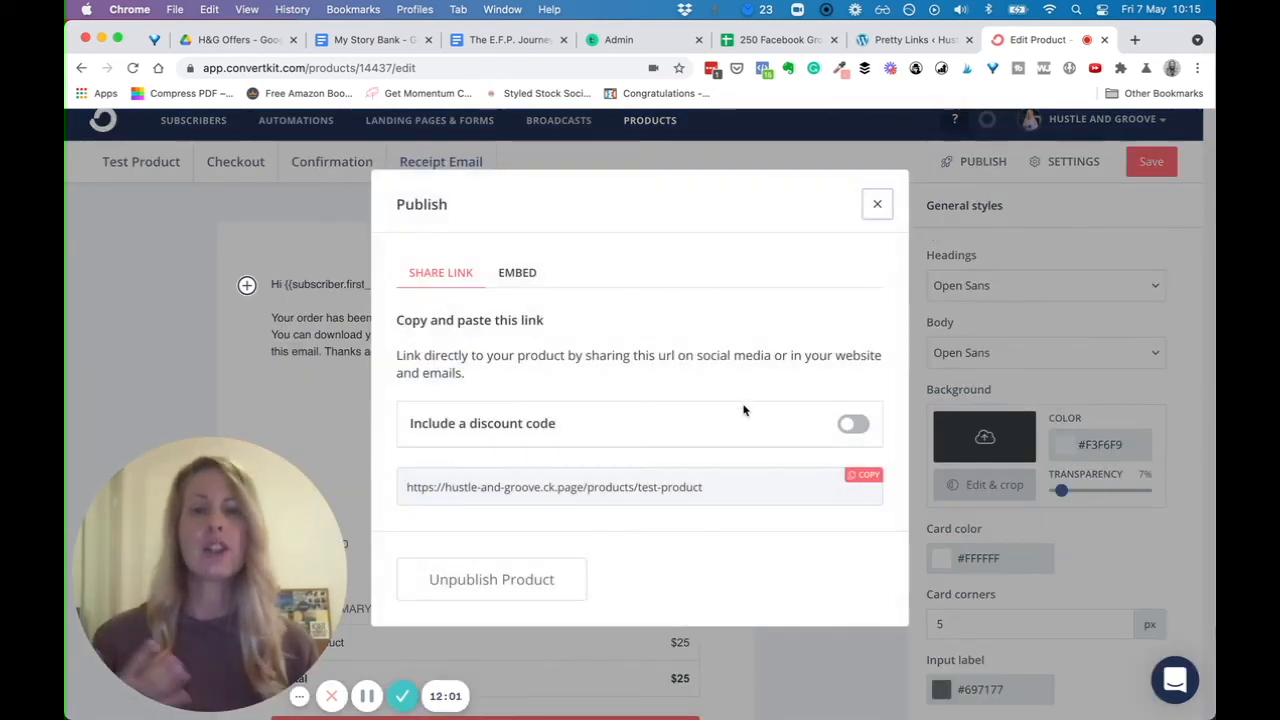
{"action": "left_click", "coordinate": [864, 476]}
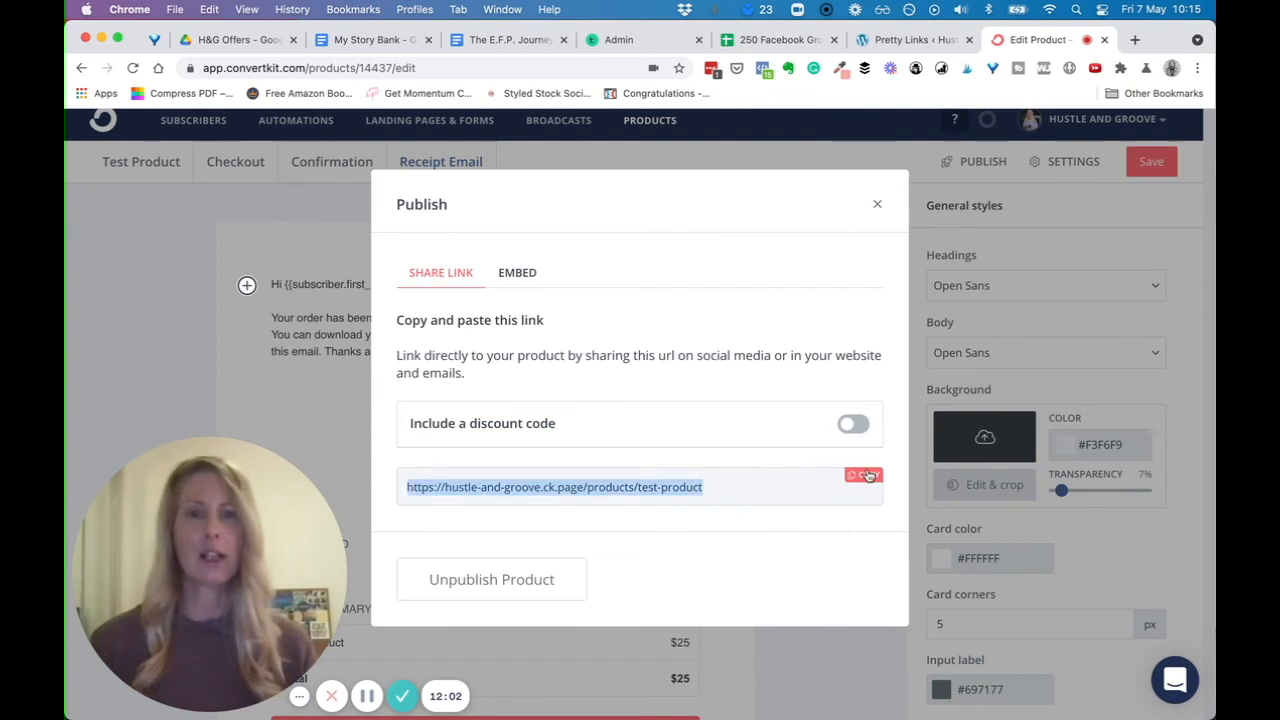
{"action": "left_click", "coordinate": [878, 205]}
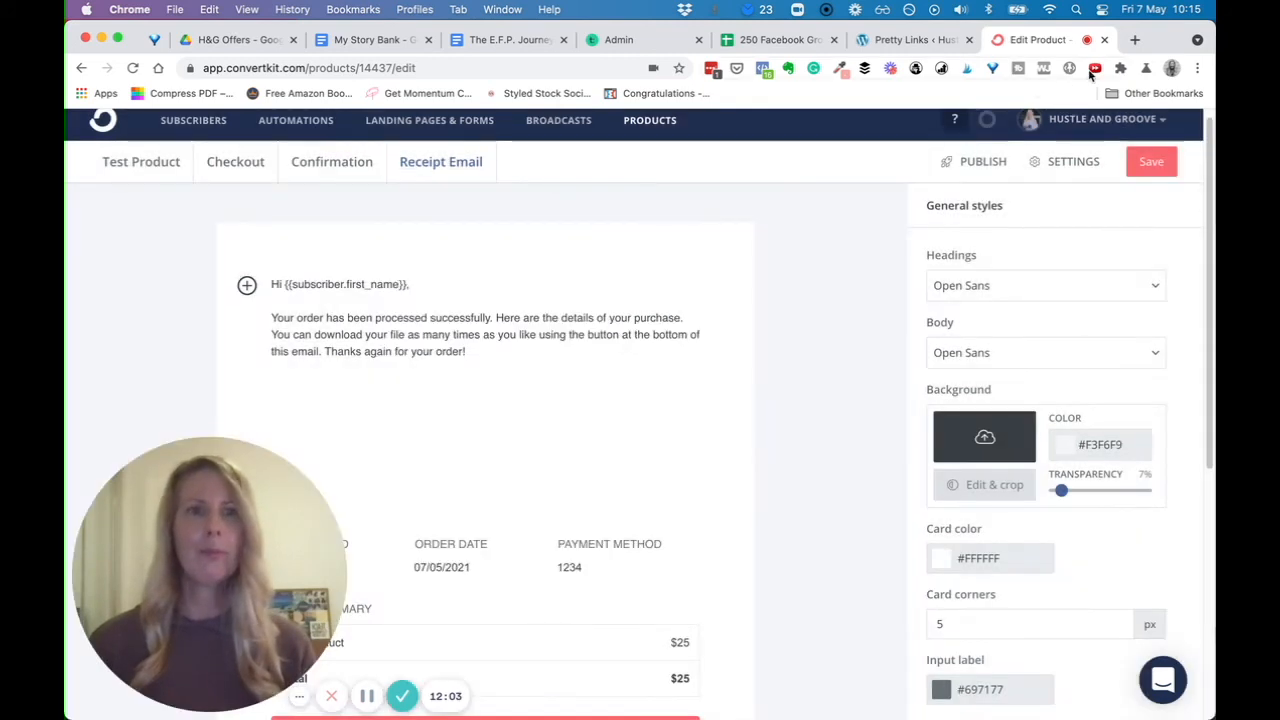
{"action": "left_click", "coordinate": [1135, 40]}
{"action": "key", "text": "super+v"}
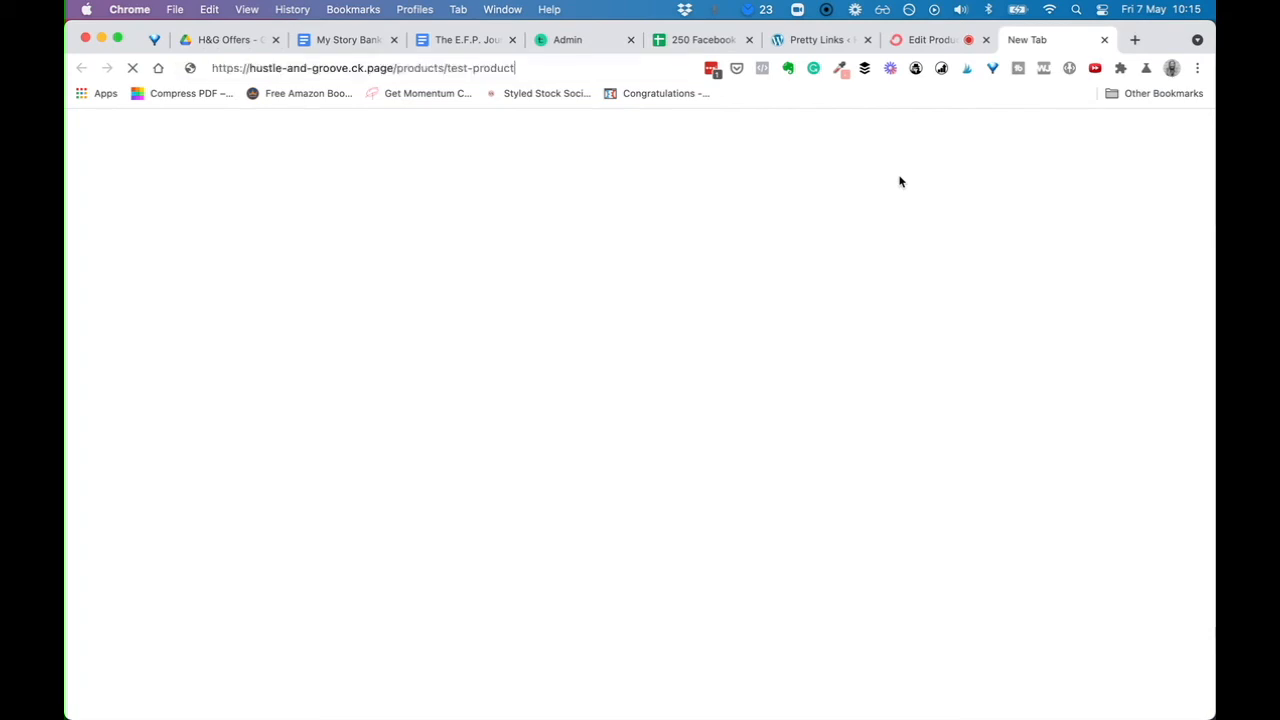
{"action": "key", "text": "Return"}
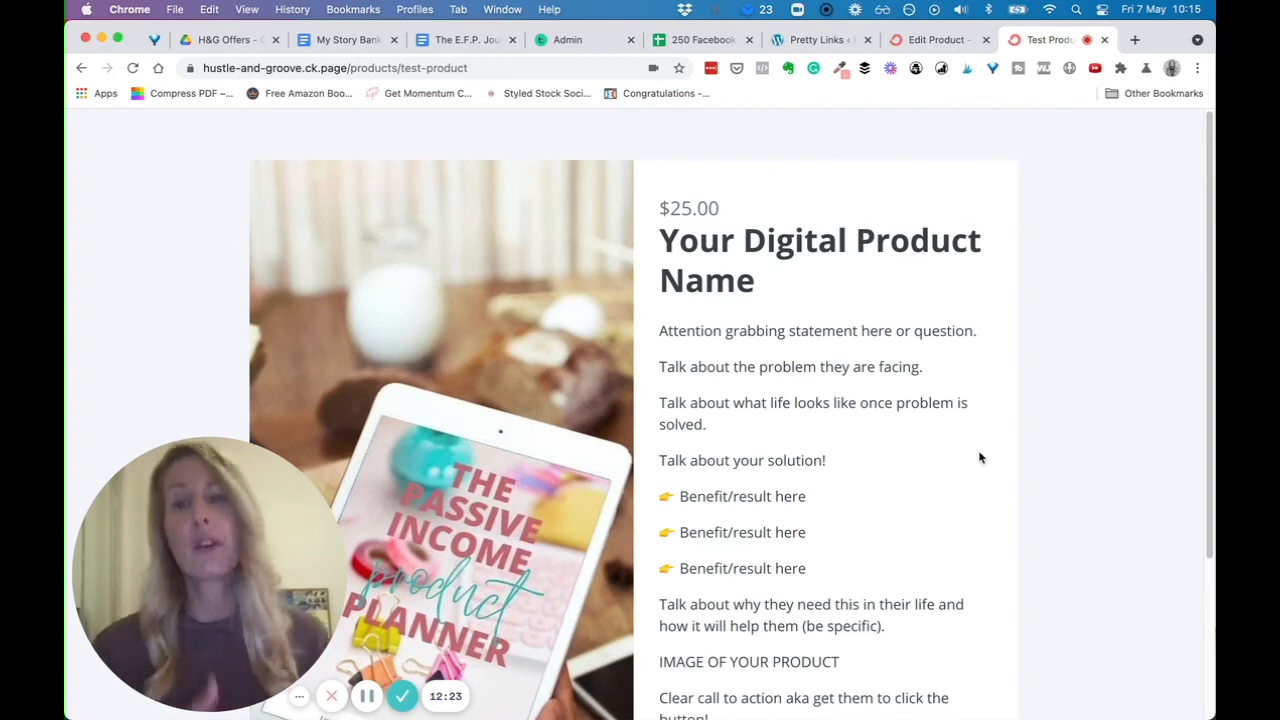
{"action": "scroll", "coordinate": [980, 453], "scroll_direction": "down", "scroll_amount": 3}
{"action": "scroll", "coordinate": [980, 457], "scroll_direction": "down", "scroll_amount": 3}
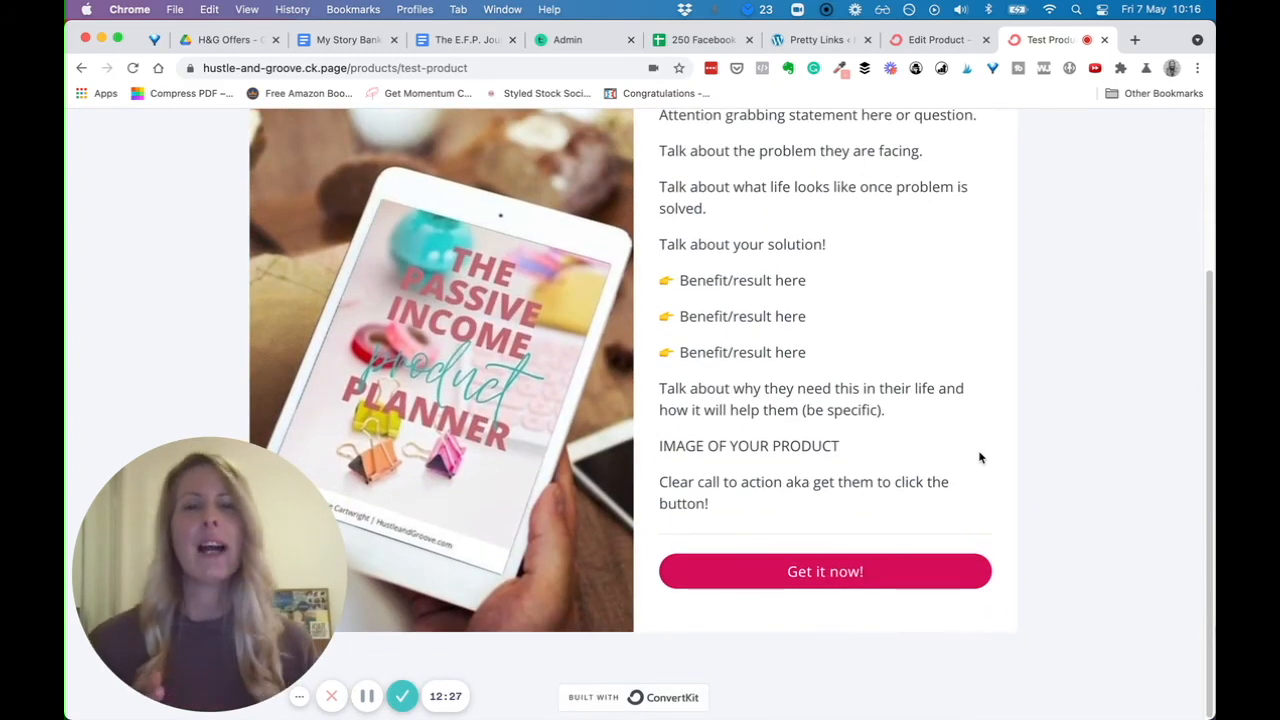
{"action": "scroll", "coordinate": [980, 457], "scroll_direction": "up", "scroll_amount": 5}
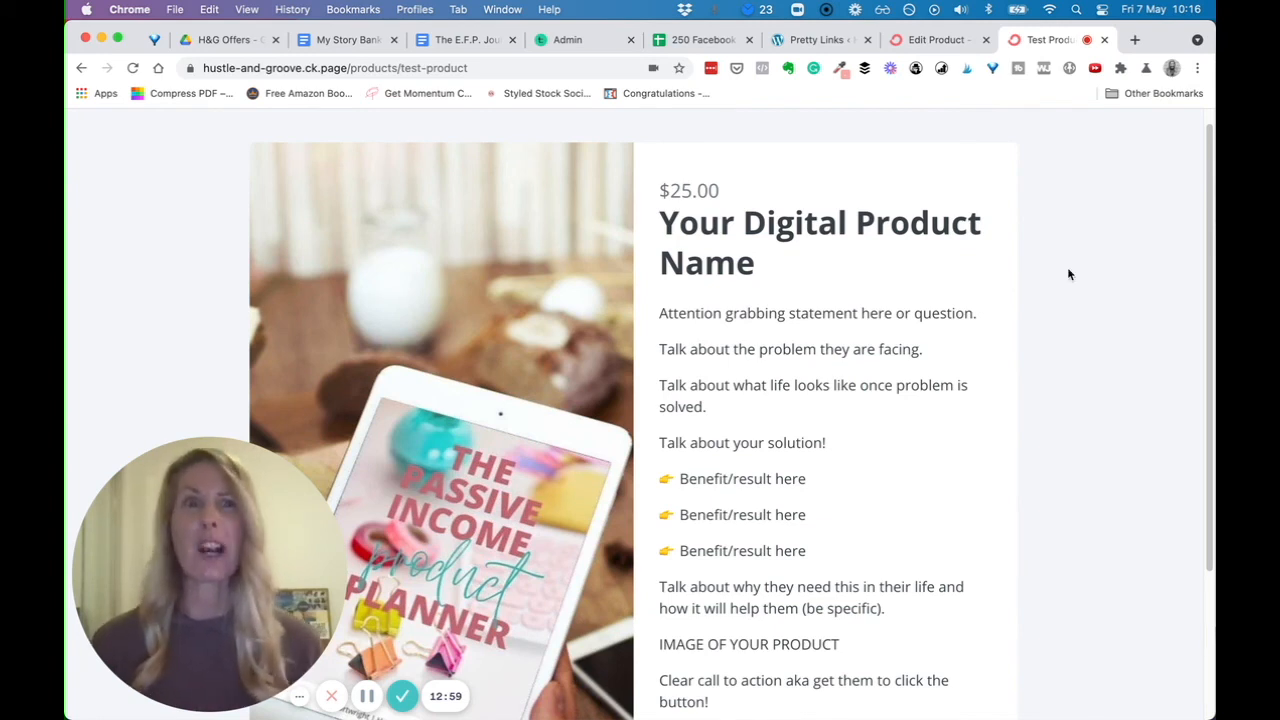
Return to the product editor and open the confirmation page of the existing Passive Income Product Planner product
{"action": "left_click", "coordinate": [935, 39]}
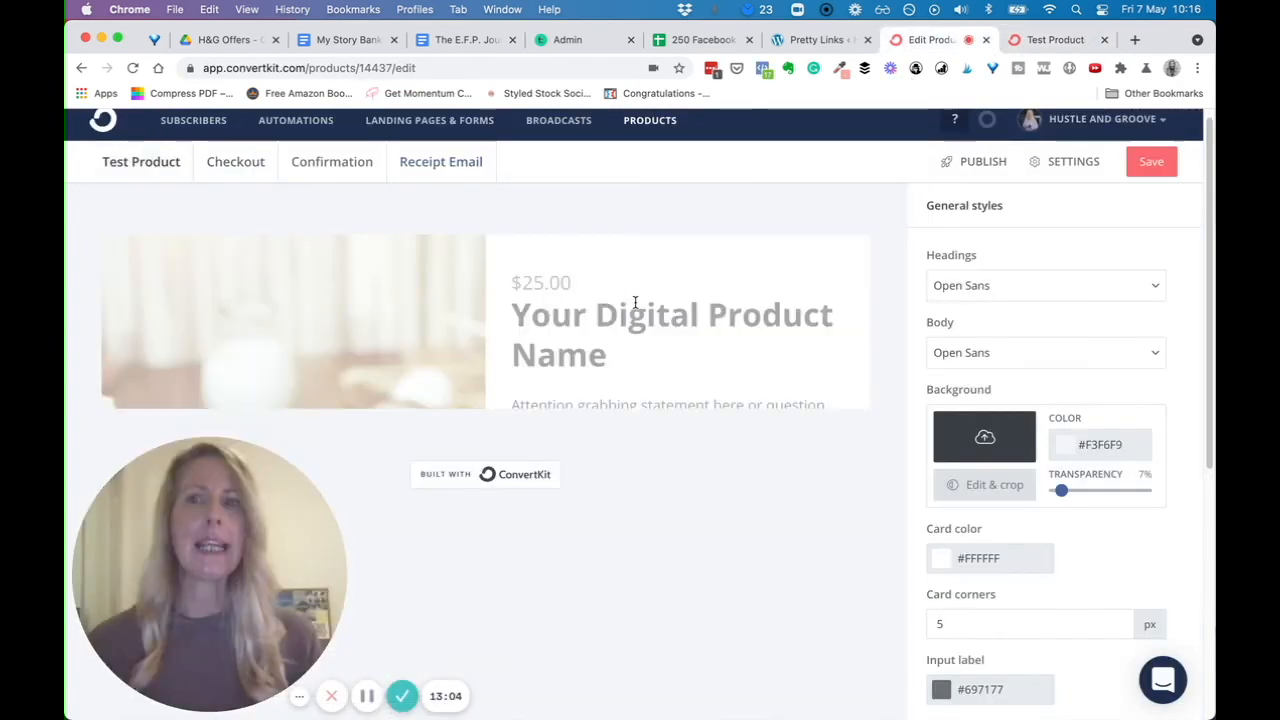
{"action": "scroll", "coordinate": [637, 303], "scroll_direction": "up", "scroll_amount": 1}
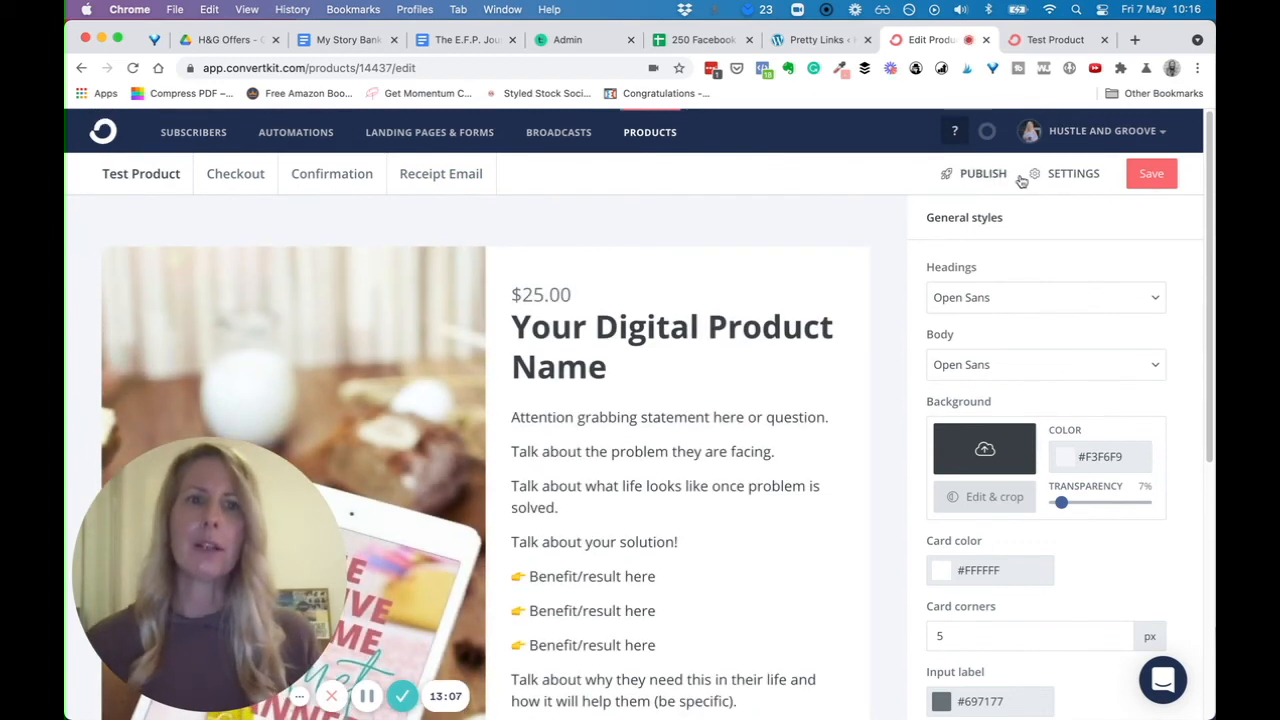
{"action": "left_click", "coordinate": [642, 135]}
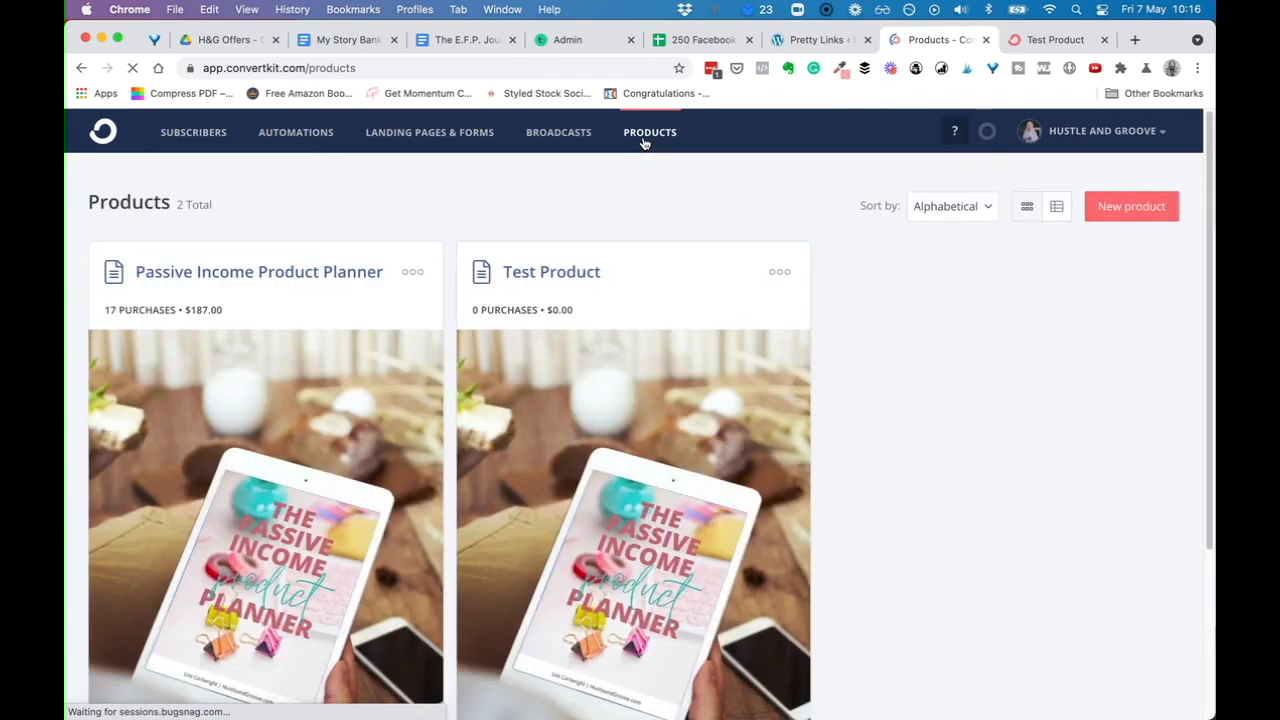
{"action": "left_click", "coordinate": [280, 278]}
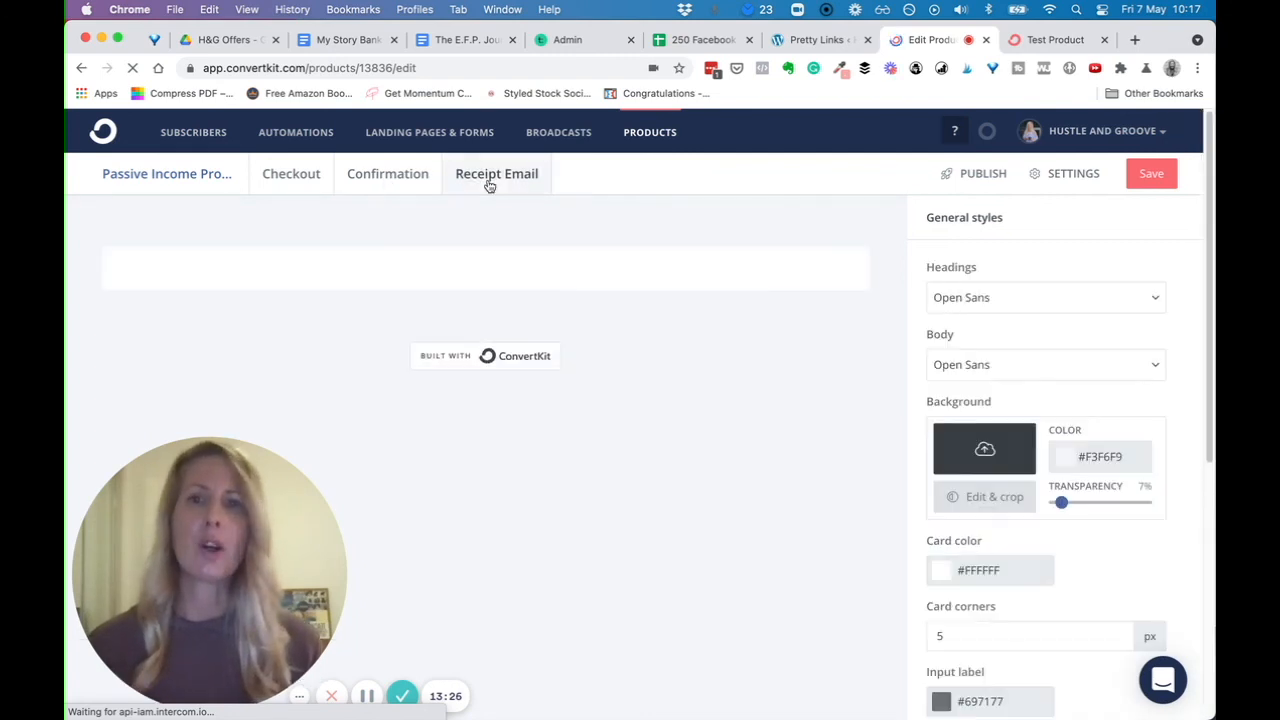
{"action": "left_click", "coordinate": [387, 174]}
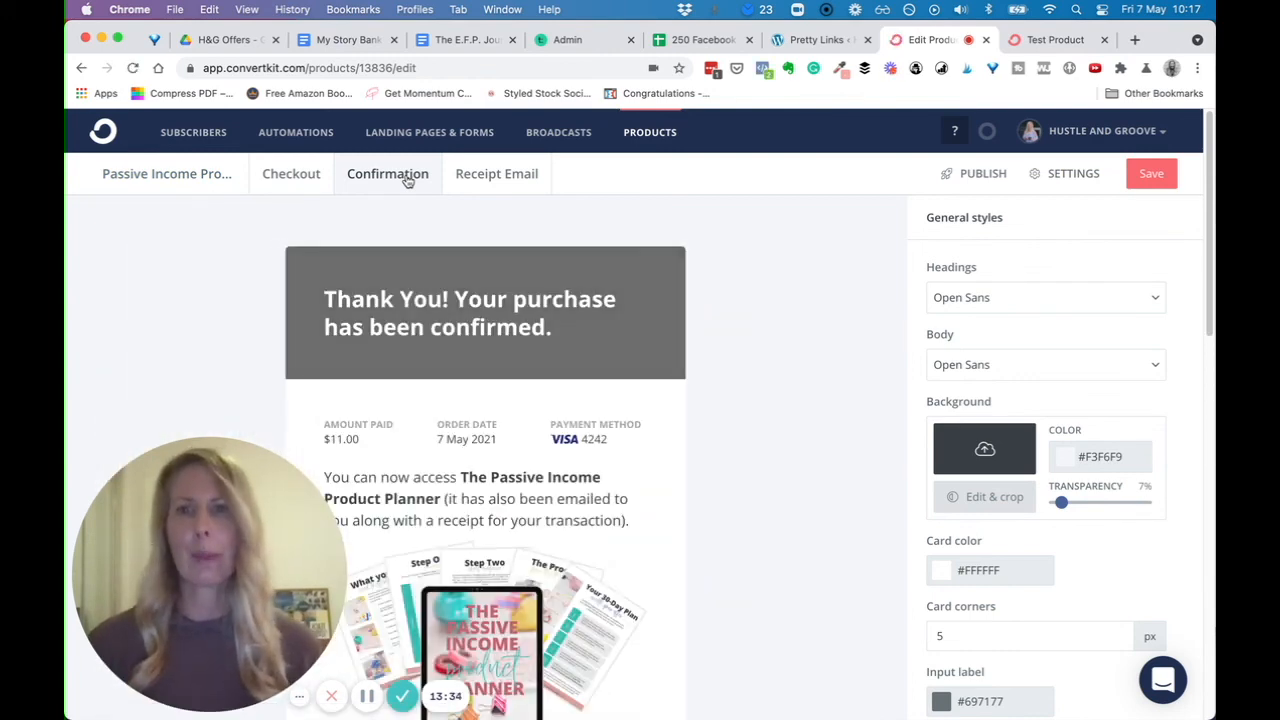
Review the Passive Income Product Planner's confirmation page, from the thank-you heading and purchase details to the planner access button
{"action": "scroll", "coordinate": [624, 455], "scroll_direction": "down", "scroll_amount": 5}
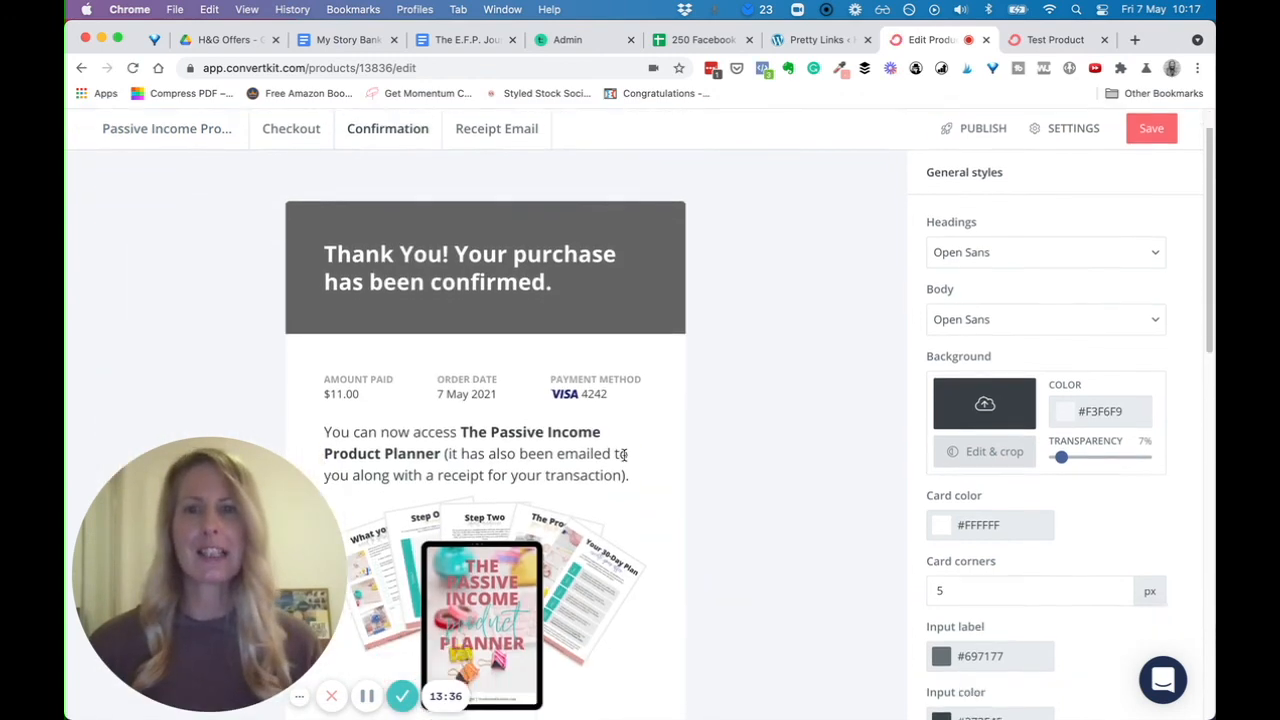
{"action": "scroll", "coordinate": [560, 445], "scroll_direction": "down", "scroll_amount": 2}
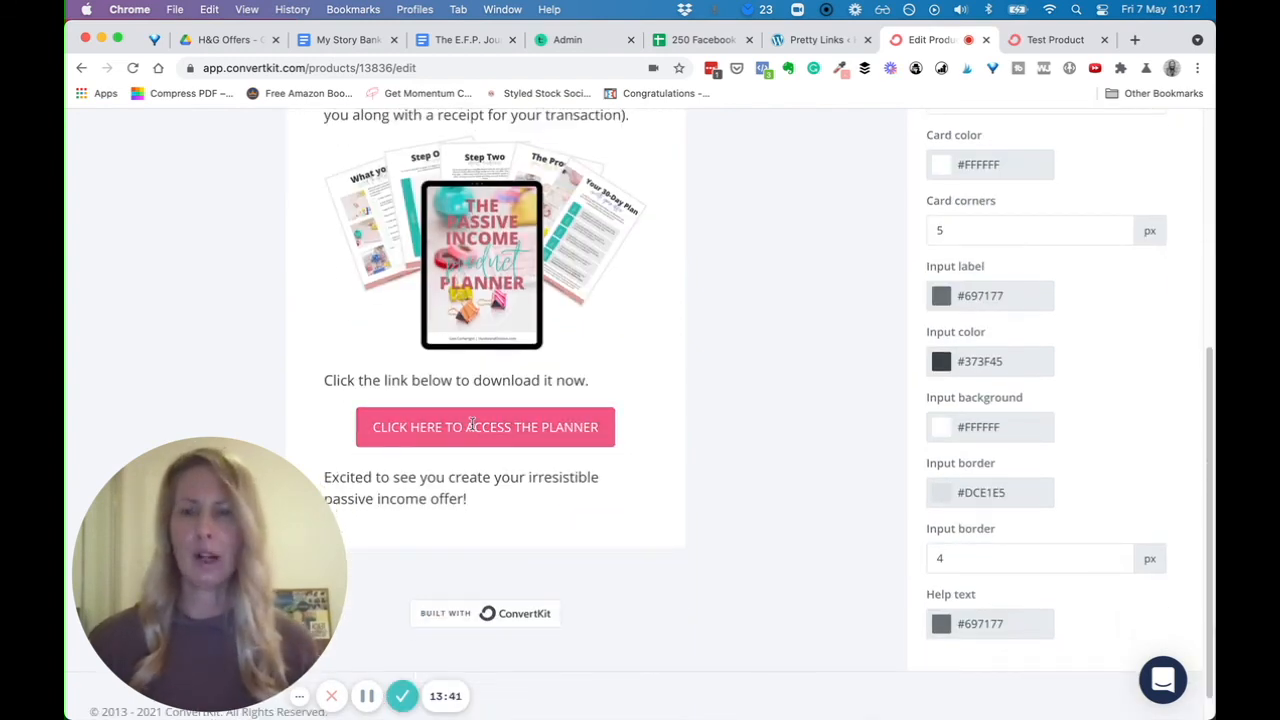
{"action": "scroll", "coordinate": [472, 424], "scroll_direction": "up", "scroll_amount": 8}
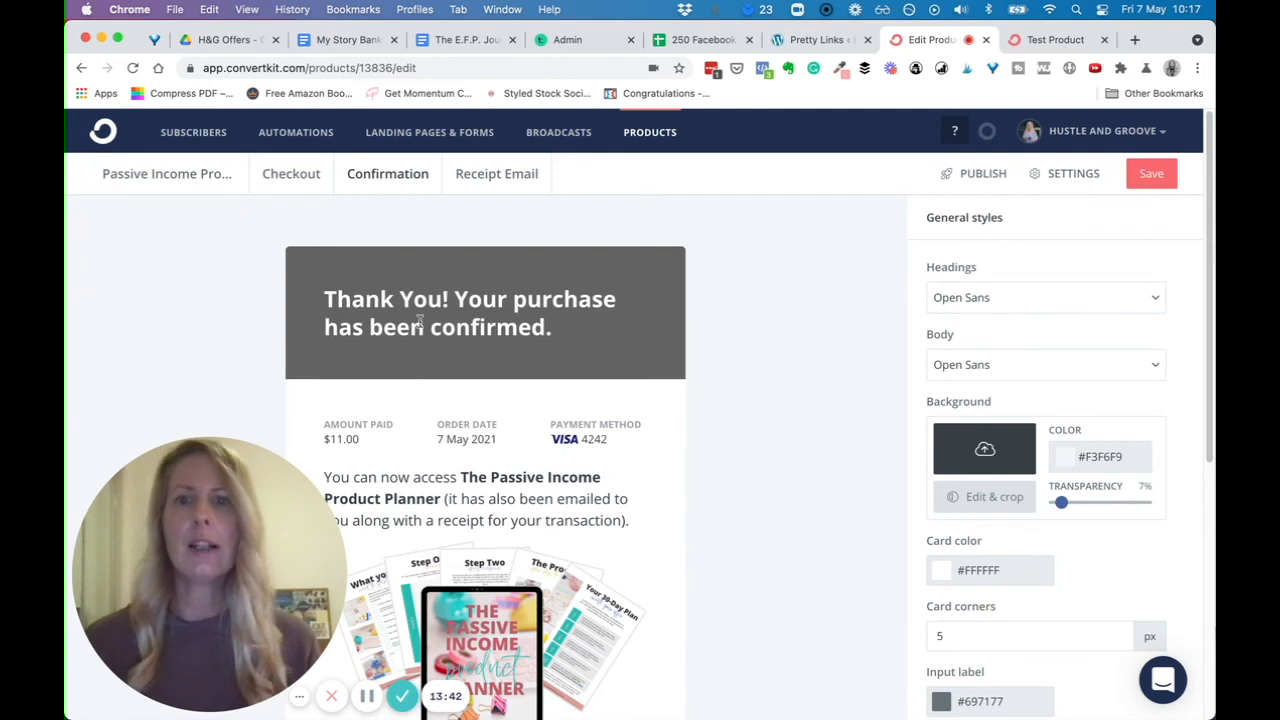
Open the planner product's receipt email and review its message text, download button and order summary
{"action": "left_click", "coordinate": [488, 185]}
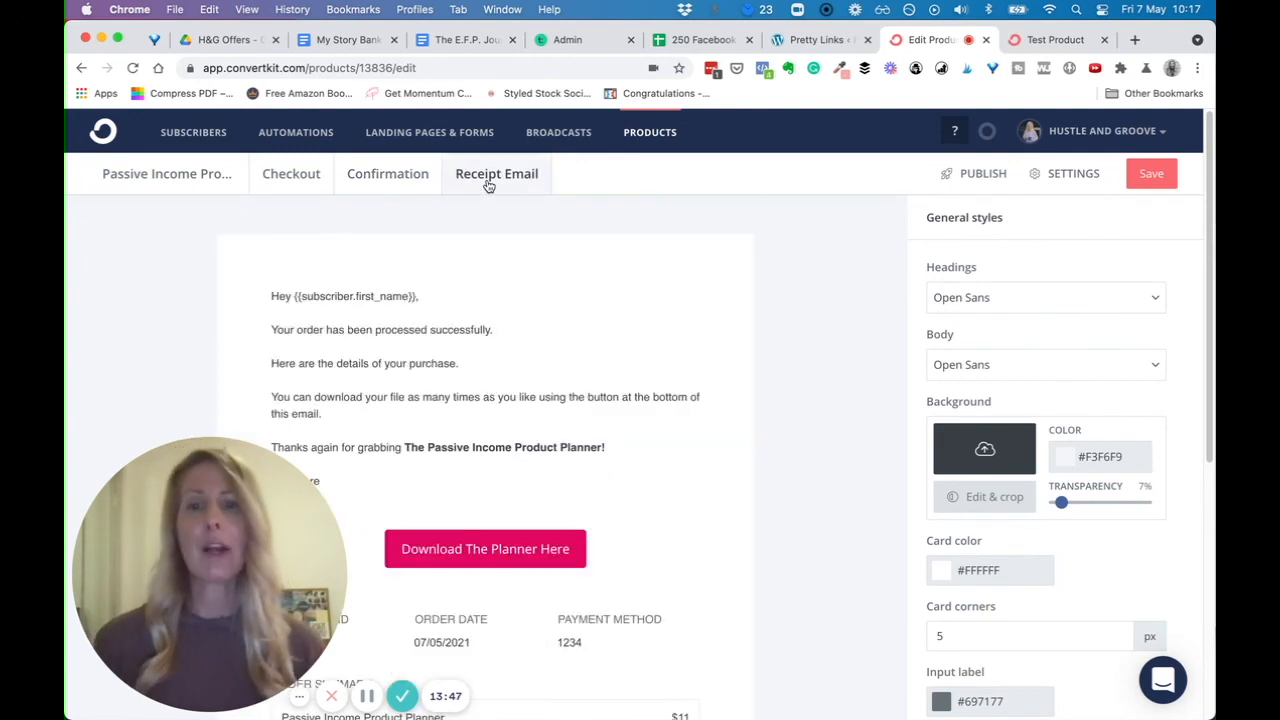
{"action": "scroll", "coordinate": [557, 423], "scroll_direction": "down", "scroll_amount": 6}
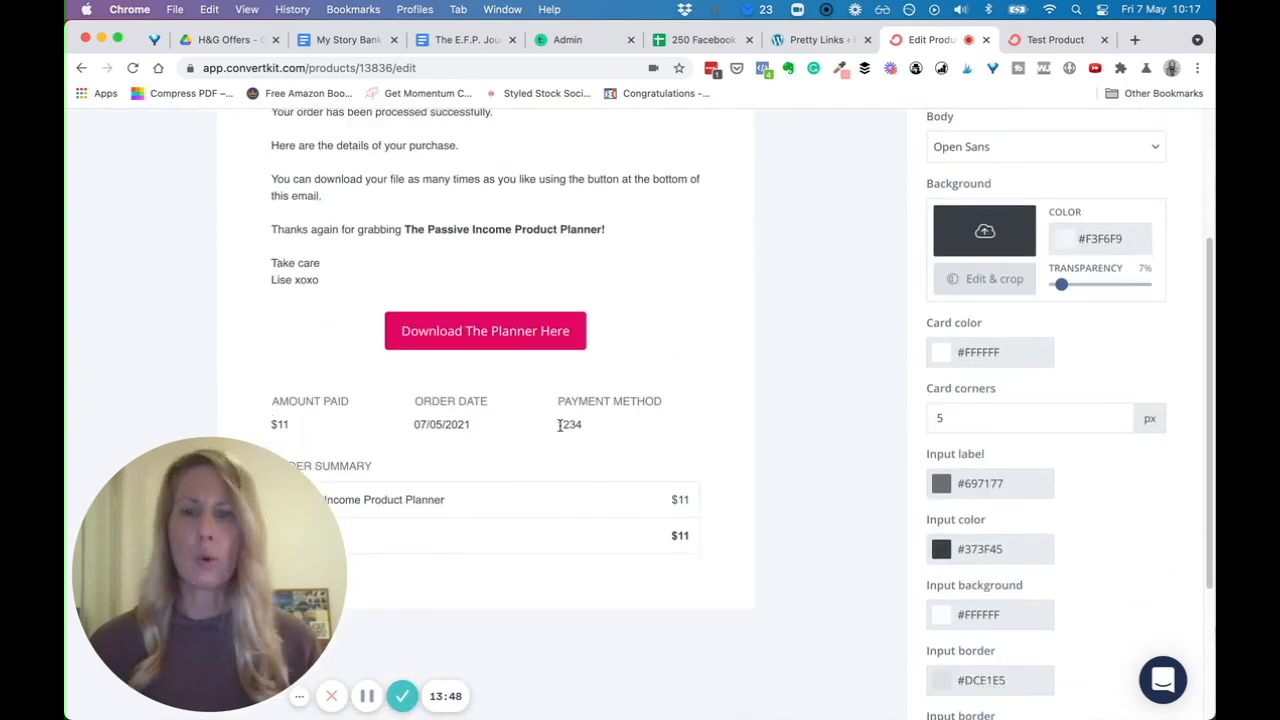
{"action": "scroll", "coordinate": [504, 389], "scroll_direction": "down", "scroll_amount": 1}
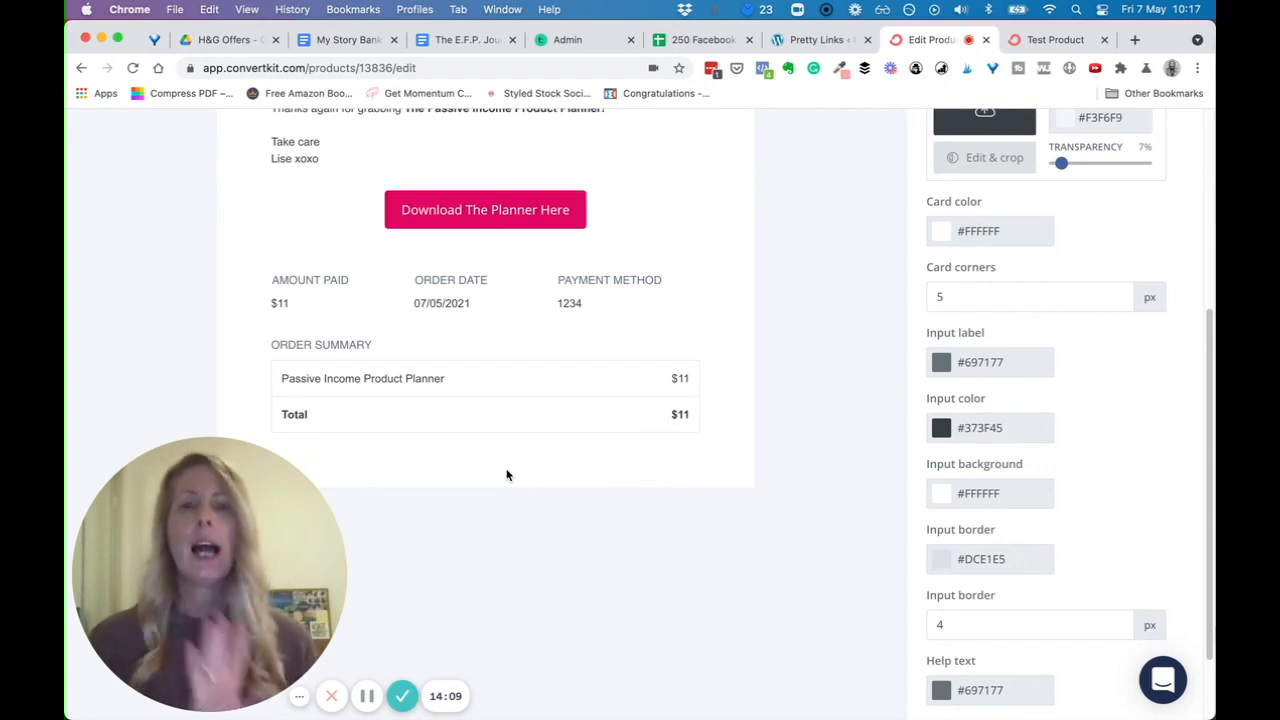
{"action": "scroll", "coordinate": [597, 425], "scroll_direction": "up", "scroll_amount": 4}
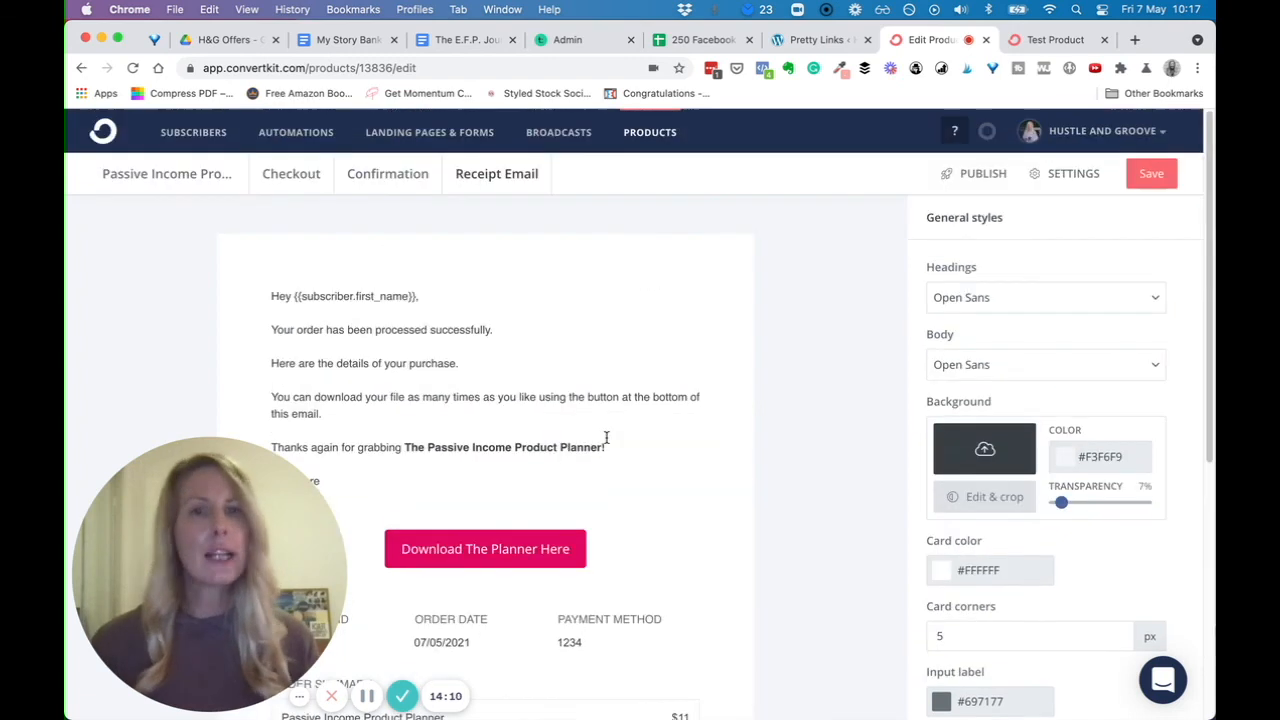
Open the payout settings of the Hustle and Groove account
{"action": "left_click", "coordinate": [1165, 133]}
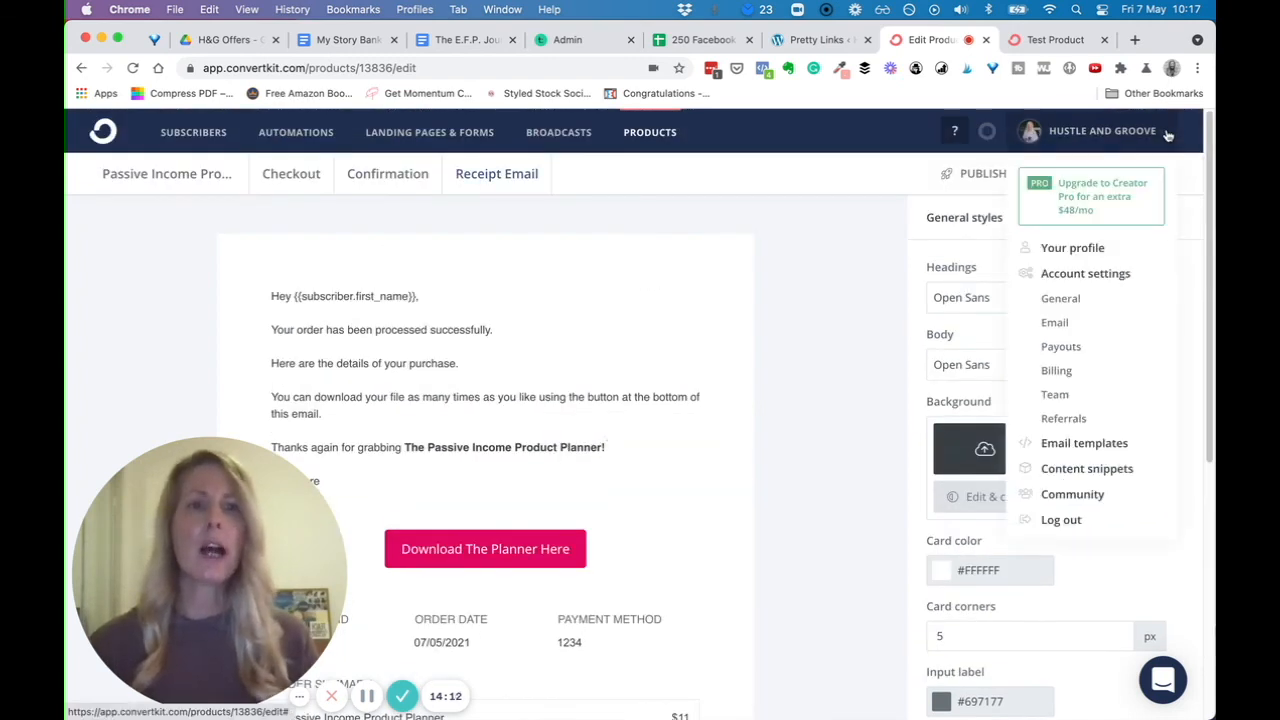
{"action": "left_click", "coordinate": [1087, 348]}
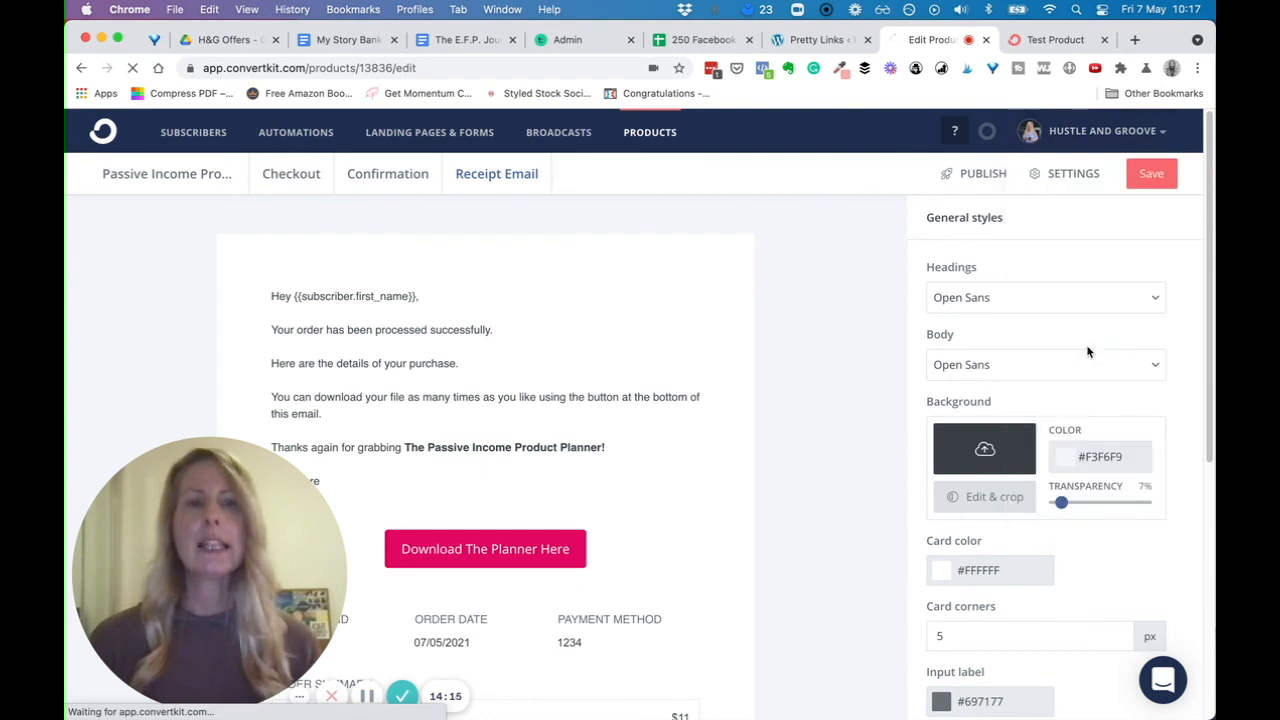